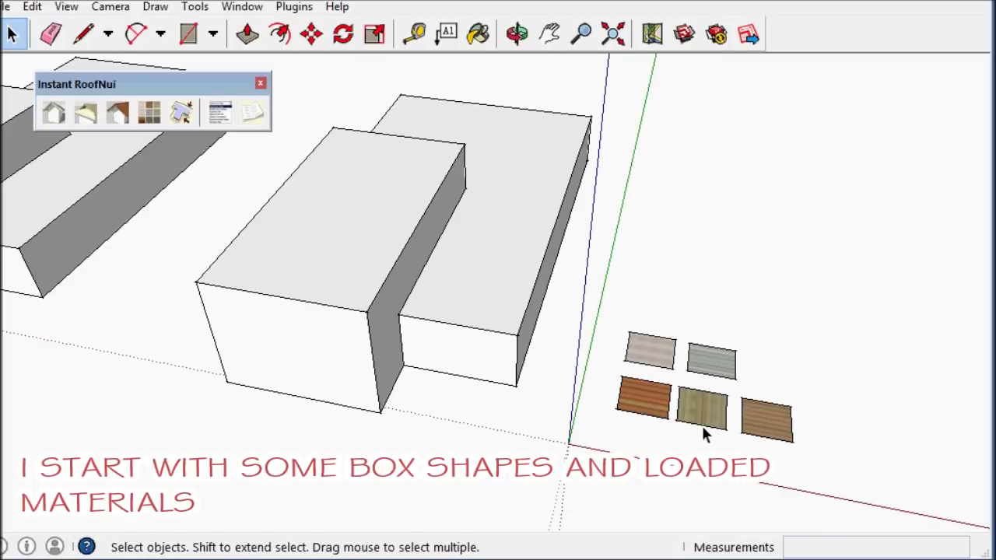
Step: Select both top faces of the building nearest the material samples, plus the two short end edges of its taller box
scroll(702, 425, up, 3)
scroll(714, 402, down, 2)
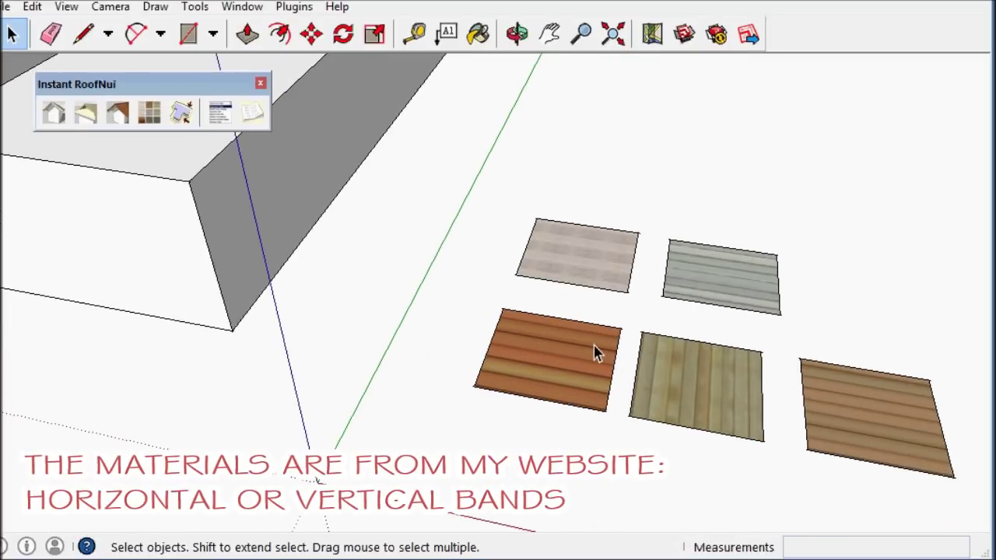
scroll(596, 350, down, 4)
scroll(583, 329, up, 4)
middle_drag(582, 329, 667, 329)
click(488, 282)
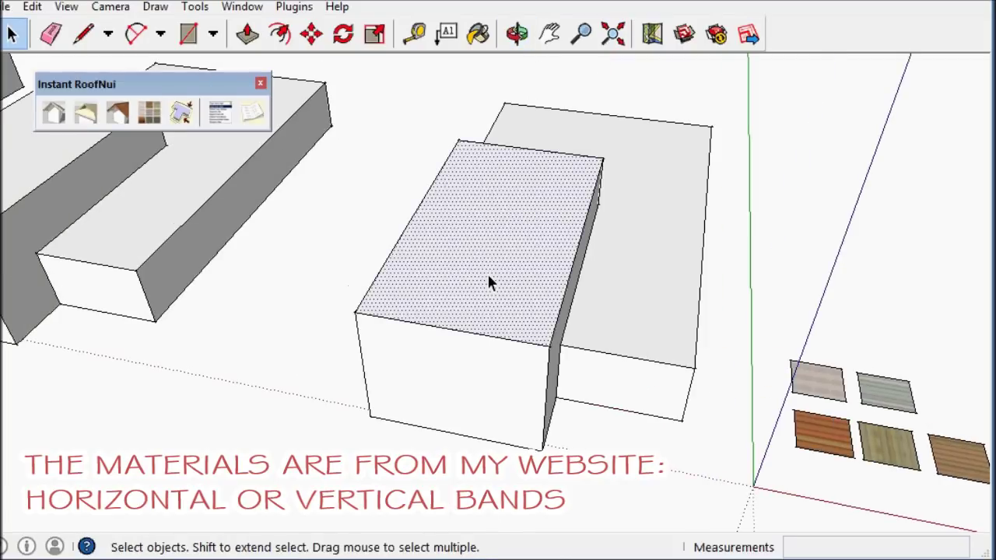
shift+click(486, 337)
shift+click(536, 151)
shift+click(610, 148)
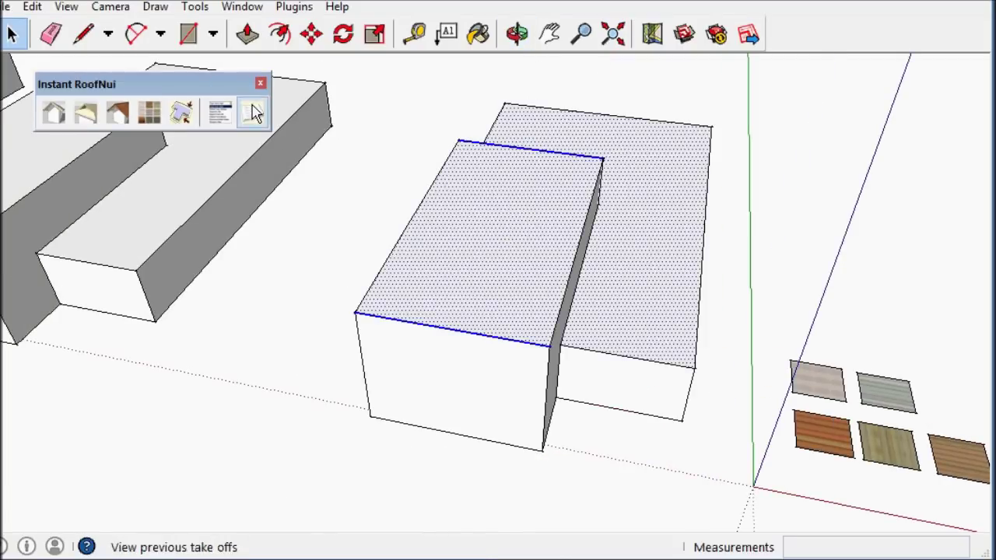
Step: Start an Instant Roof on the selection with the Craftsman preset style and enable materials
click(56, 112)
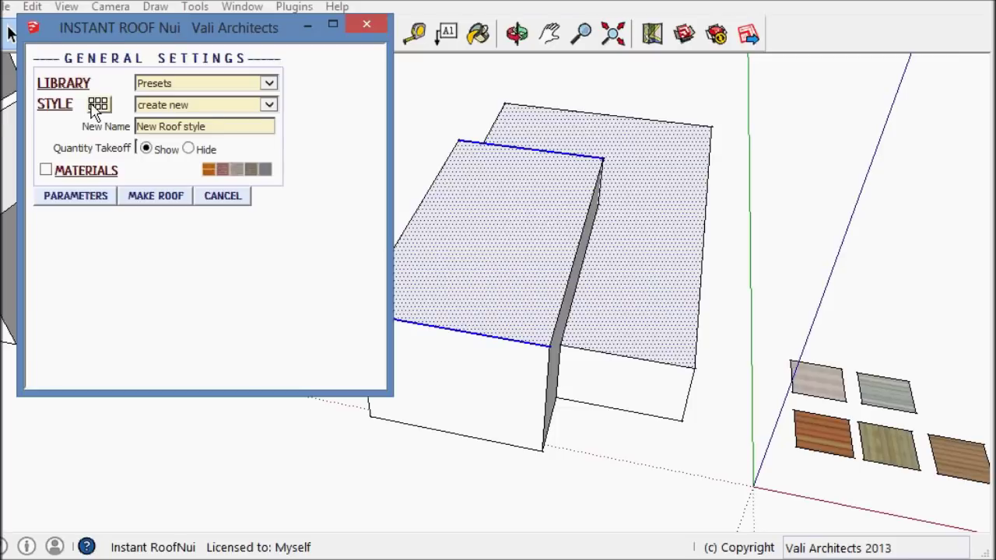
click(96, 105)
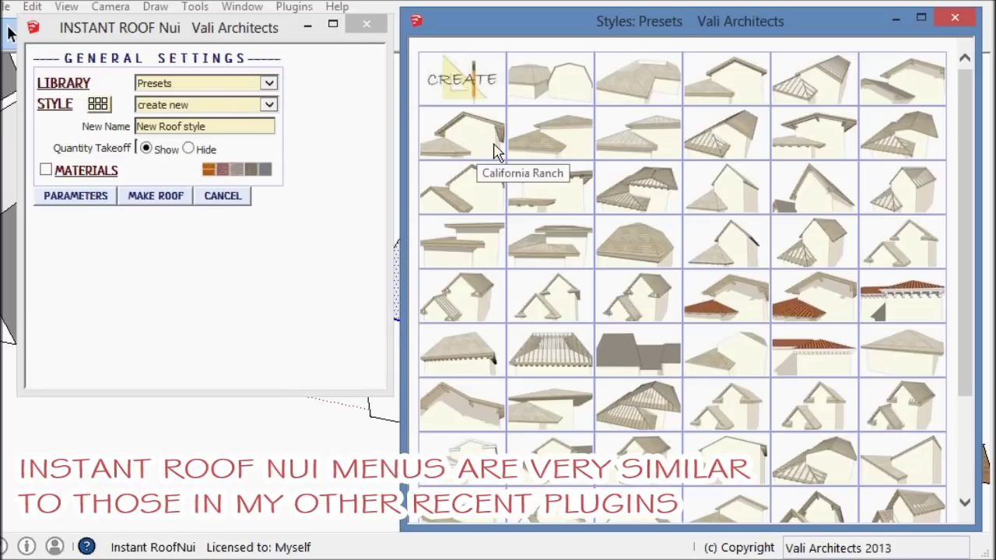
click(809, 136)
click(46, 170)
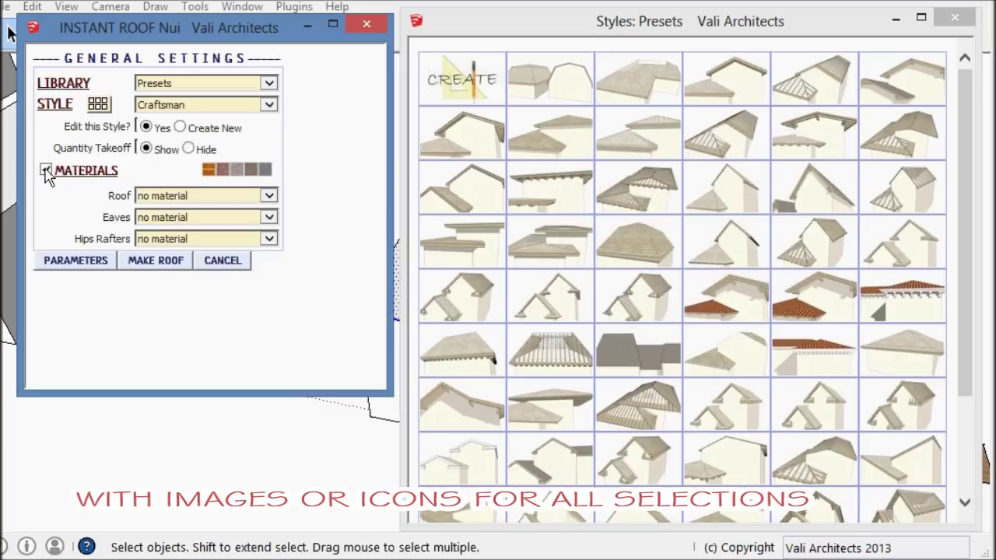
Step: Assign InstantFence1 to the eaves and the hips rafters, and generate the roof
click(227, 218)
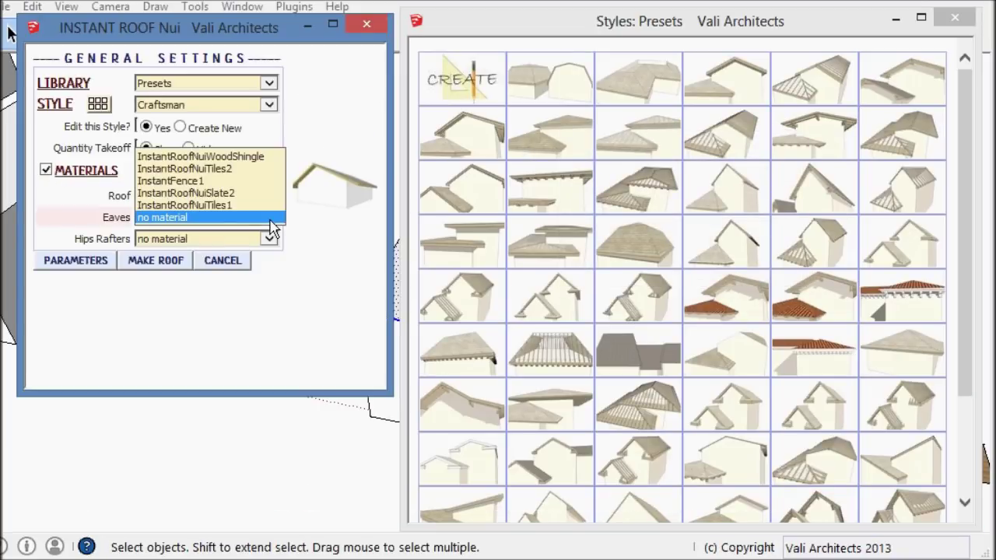
click(185, 181)
click(269, 259)
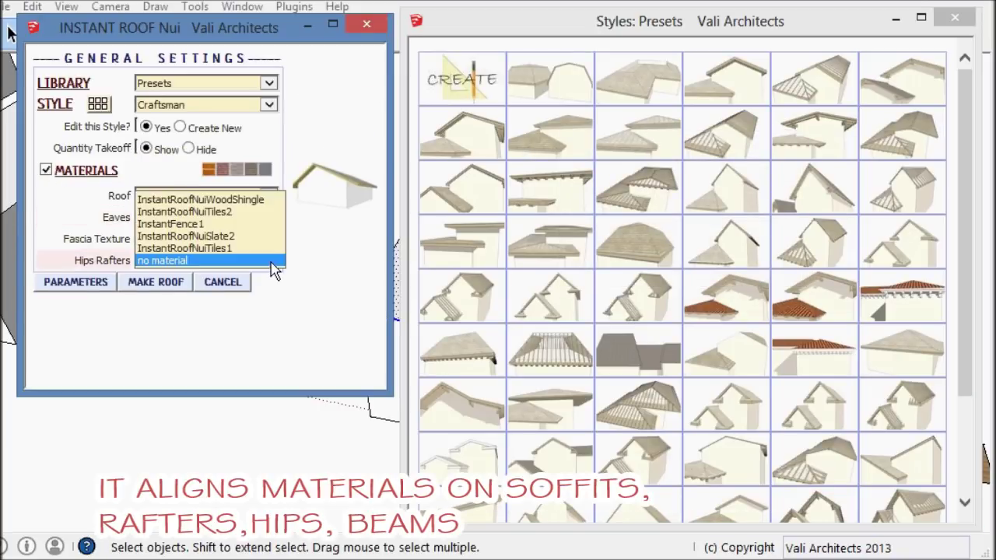
click(216, 226)
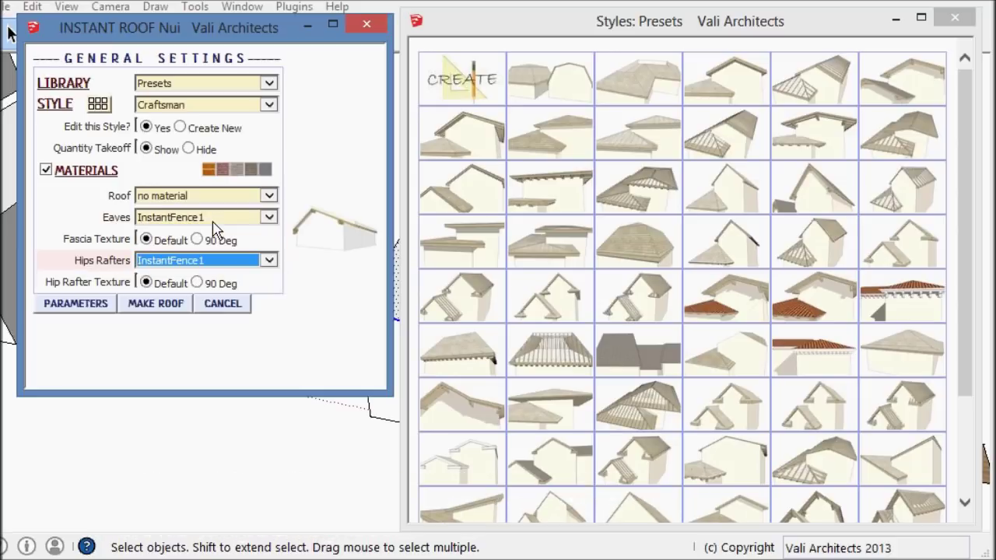
click(176, 302)
mouse_move(323, 418)
mouse_down()
mouse_move(189, 225)
mouse_move(130, 192)
mouse_up()
click(296, 400)
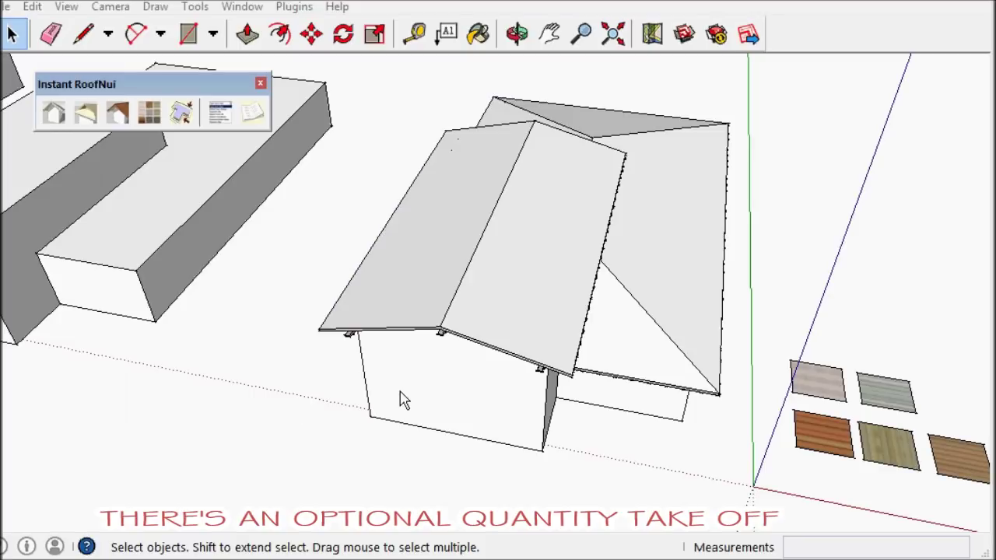
Step: Select all the roof surface faces and edges inside the generated roof group
scroll(538, 373, up, 6)
middle_drag(561, 396, 696, 360)
scroll(543, 173, up, 3)
scroll(695, 354, down, 5)
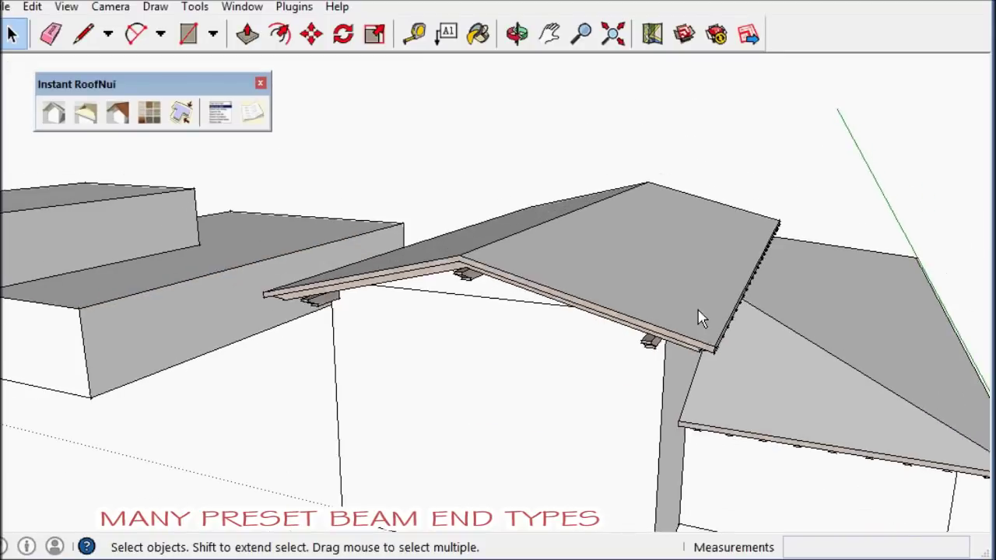
middle_drag(698, 318, 560, 282)
key(ctrl+z)
drag(918, 480, 115, 101)
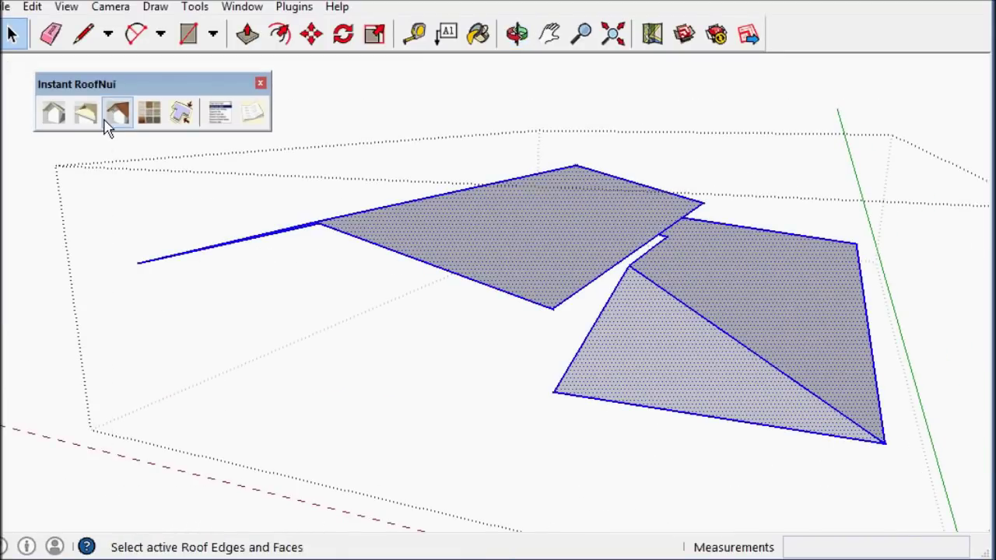
Step: Start roof details on the selected surfaces with the Shingles preset style and enable materials
click(116, 115)
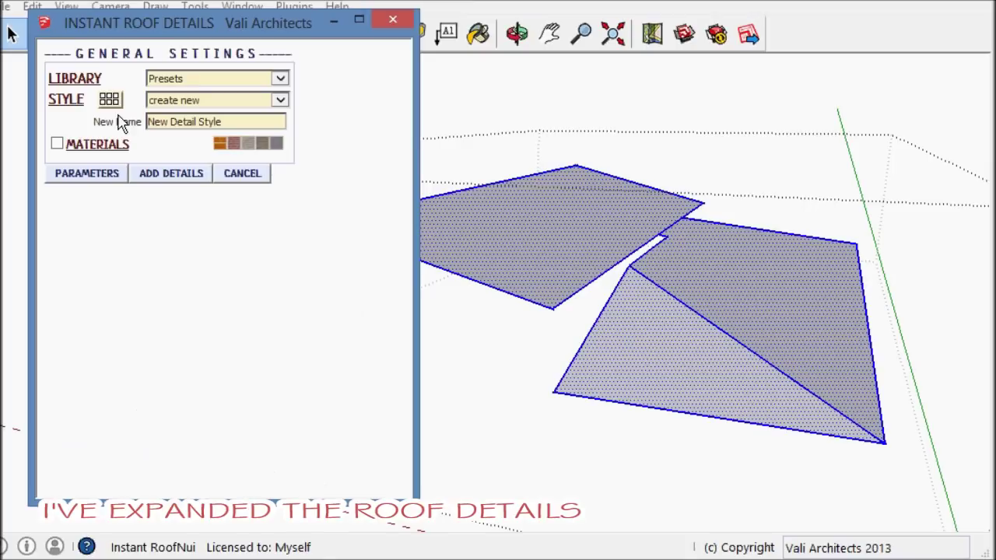
click(110, 101)
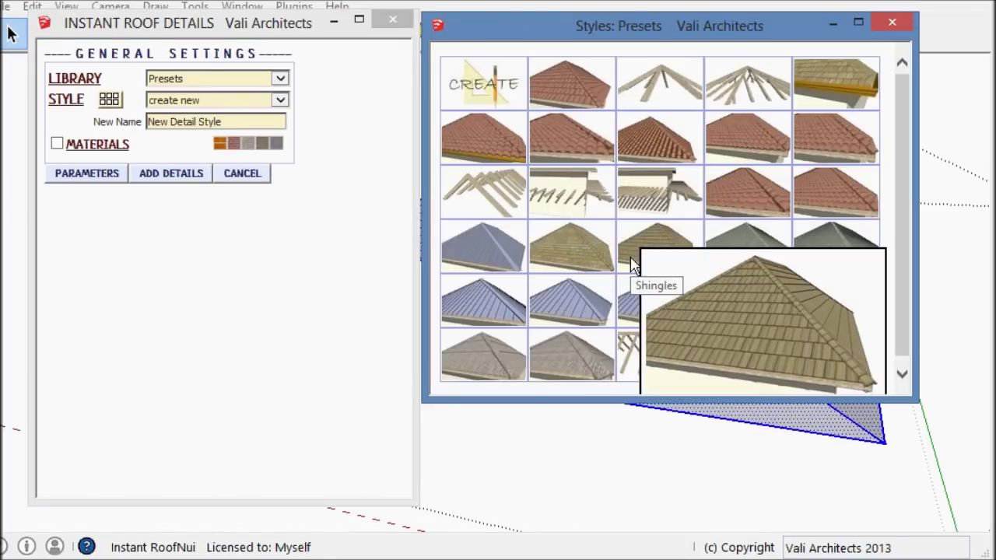
click(632, 265)
click(58, 144)
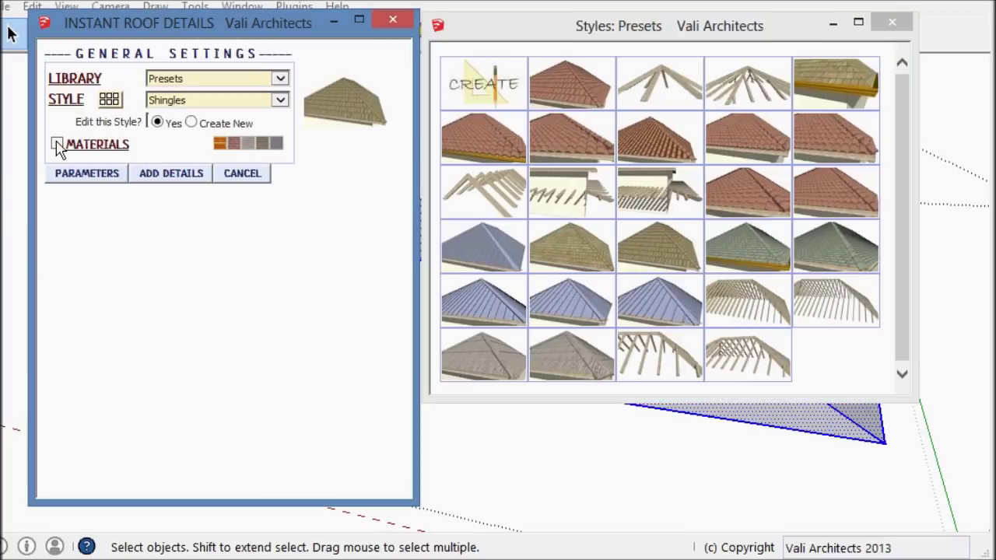
Step: Set Material 1 and Material 2 to InstantRoofNuiWoodShingle and add the shingle details to the roof
click(280, 173)
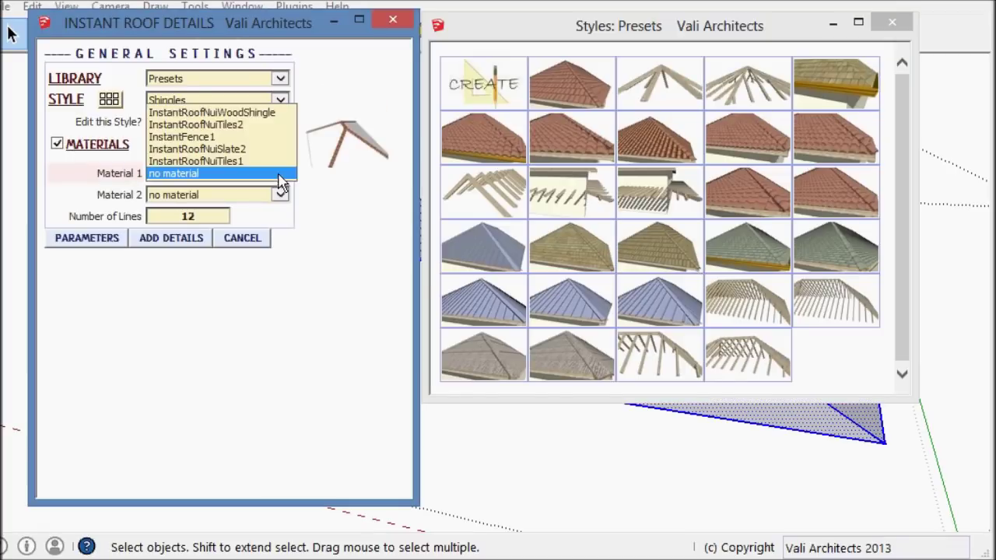
click(224, 120)
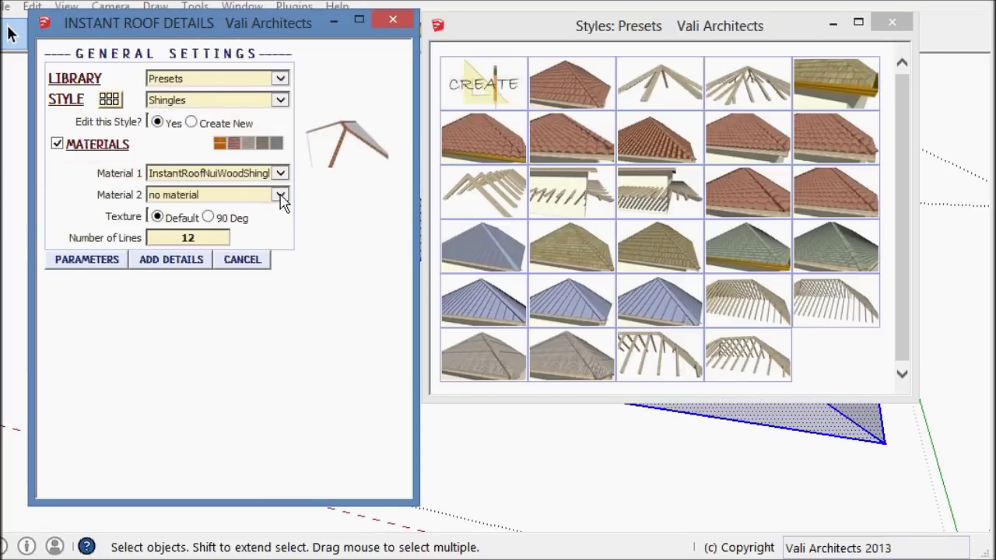
click(282, 195)
click(253, 131)
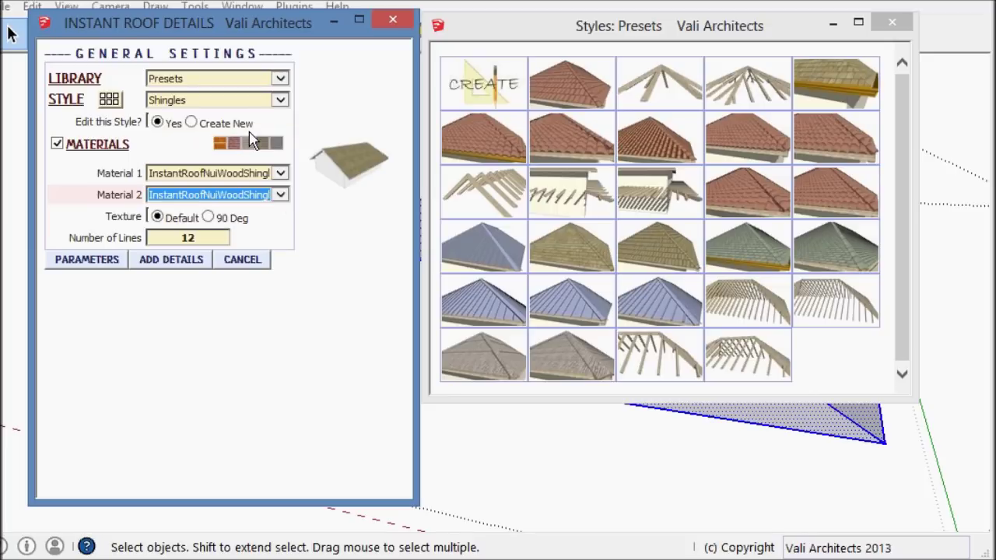
click(178, 259)
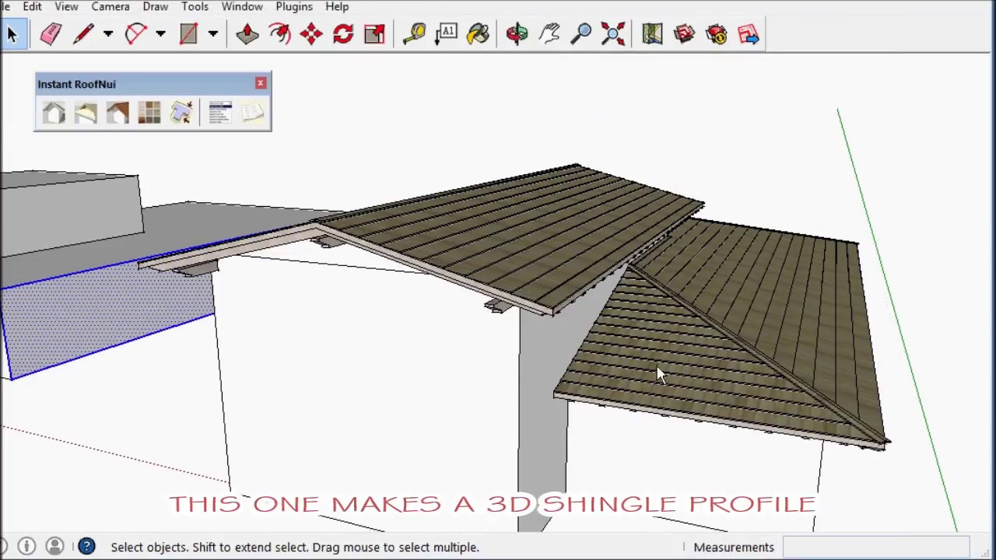
Step: Select the shingle group and start adding material to it, with Shingle Roof as the target type
scroll(673, 377, up, 5)
middle_drag(685, 373, 558, 255)
scroll(560, 272, down, 5)
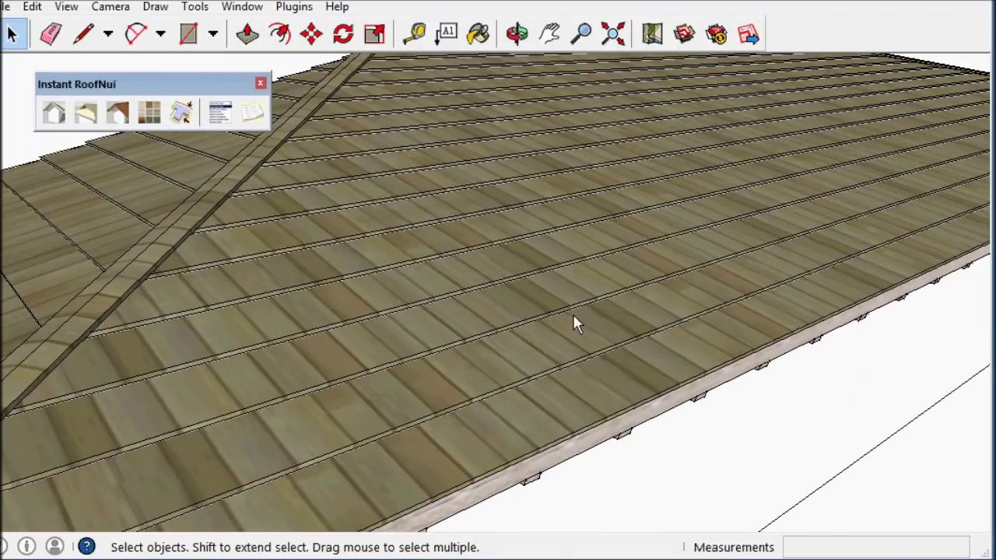
middle_drag(573, 322, 607, 412)
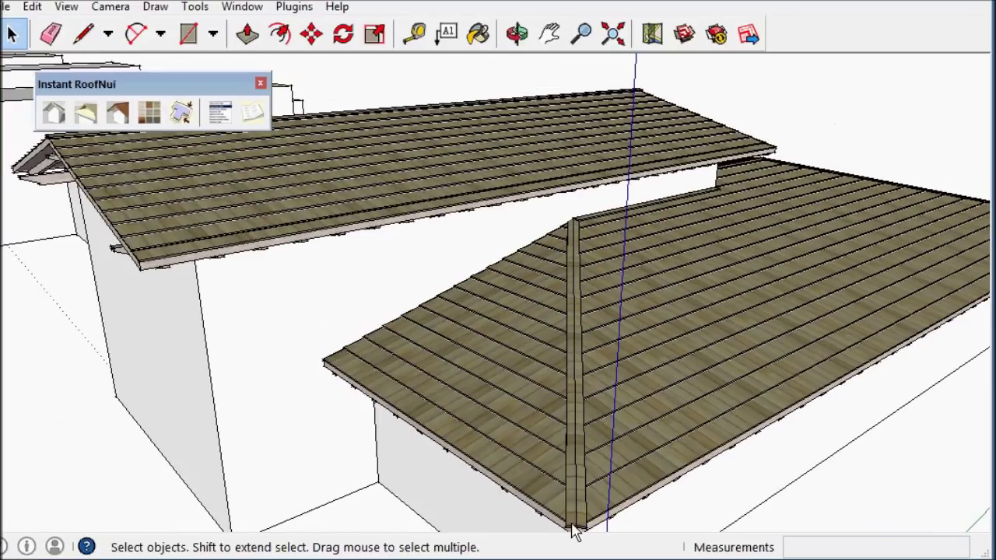
click(571, 525)
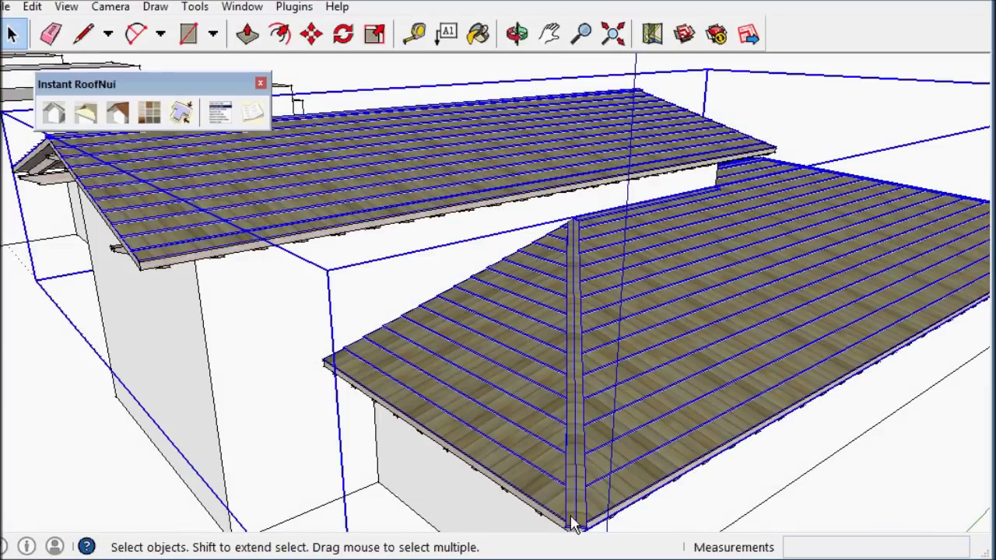
click(151, 112)
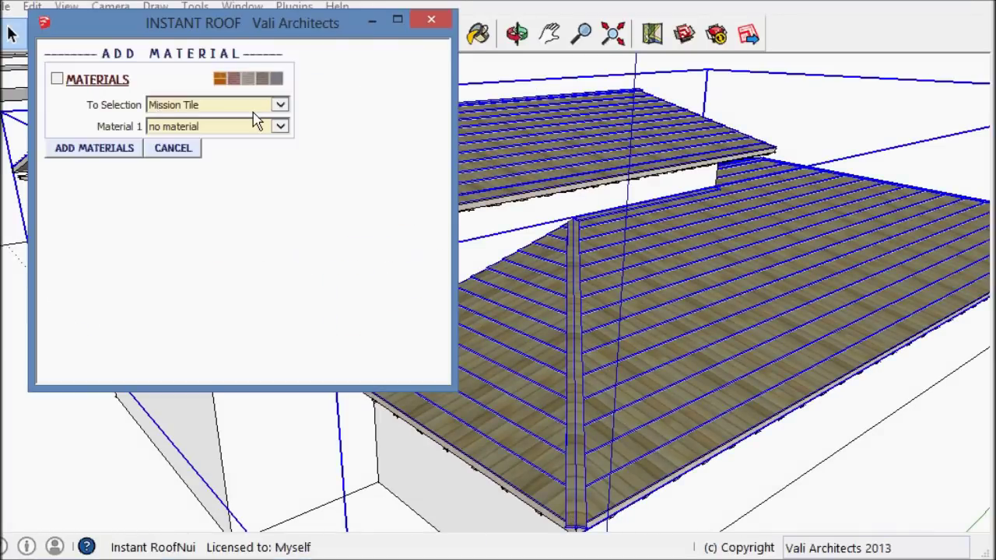
click(280, 105)
click(193, 116)
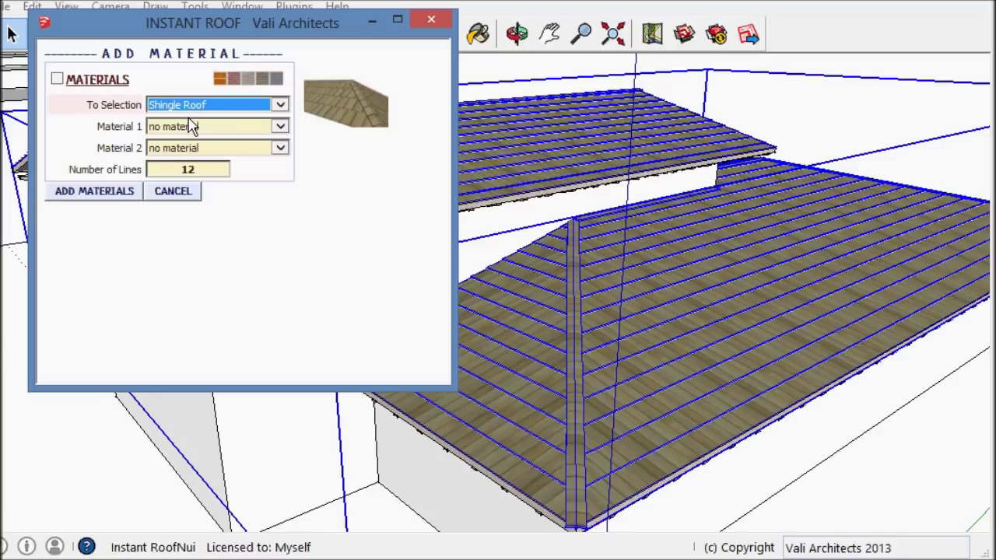
Step: Apply InstantRoofNuiTiles1 as both Material 1 and Material 2 with the texture turned 90 Deg
click(280, 127)
click(260, 114)
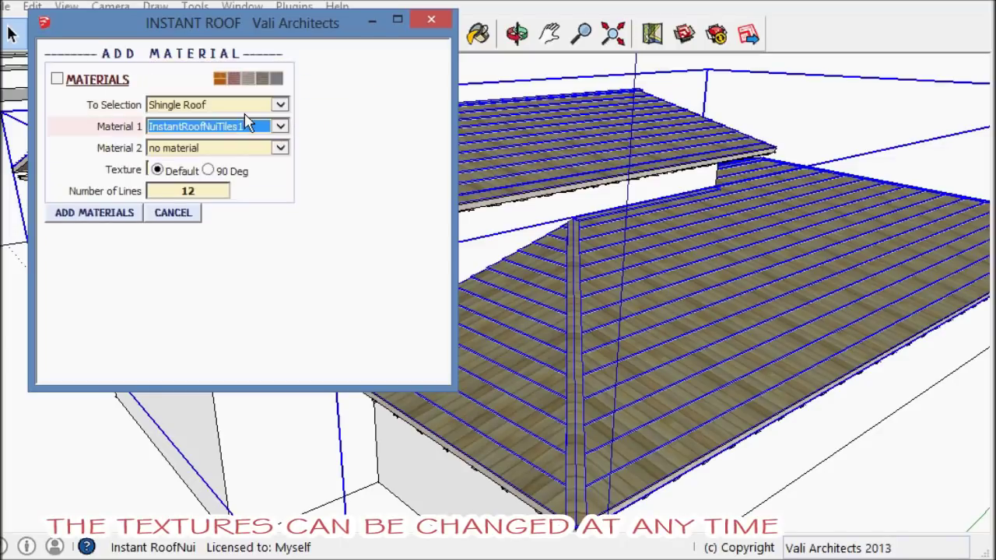
click(282, 149)
click(255, 137)
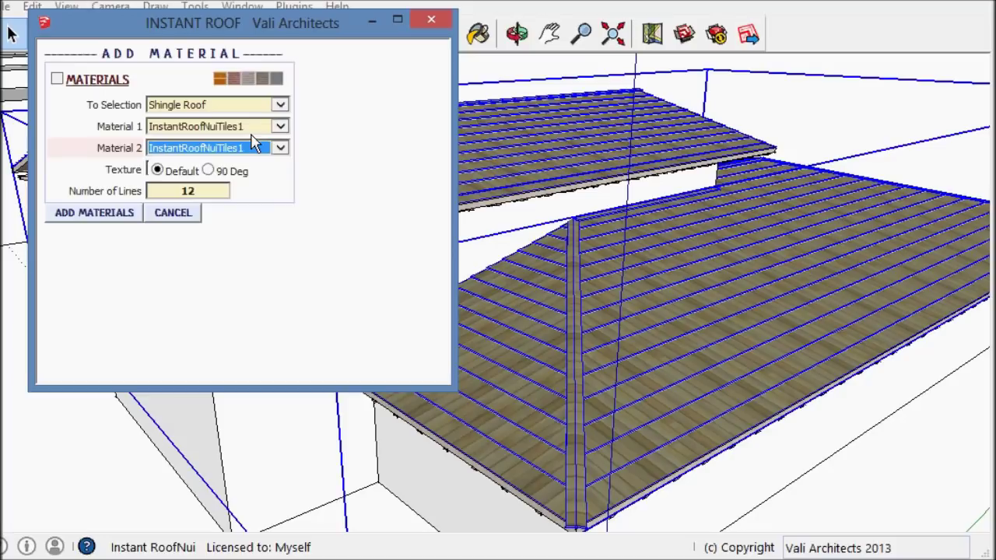
click(209, 171)
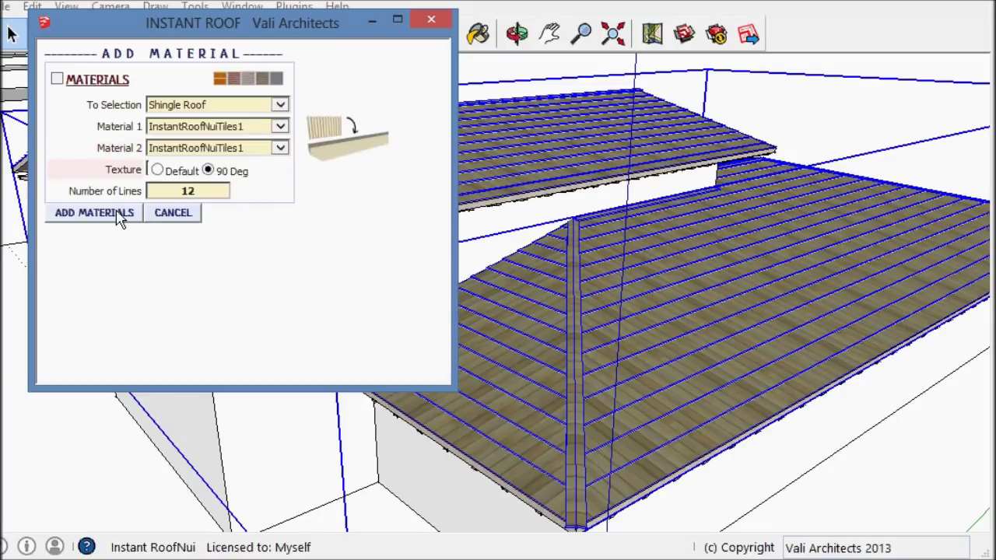
click(94, 212)
Step: Select both top faces of the neighbouring unroofed building and the front top edge of its taller box
scroll(632, 402, up, 5)
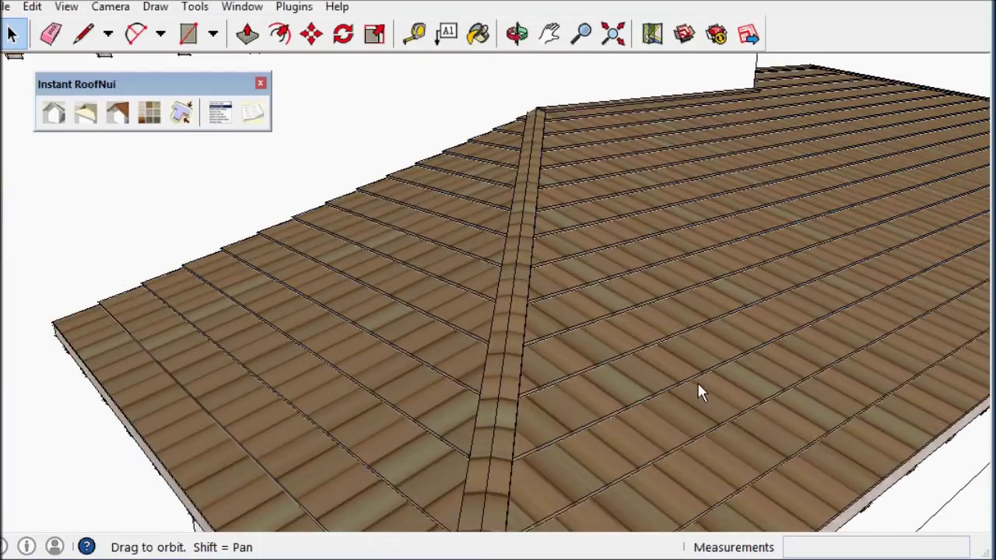
middle_drag(697, 383, 578, 282)
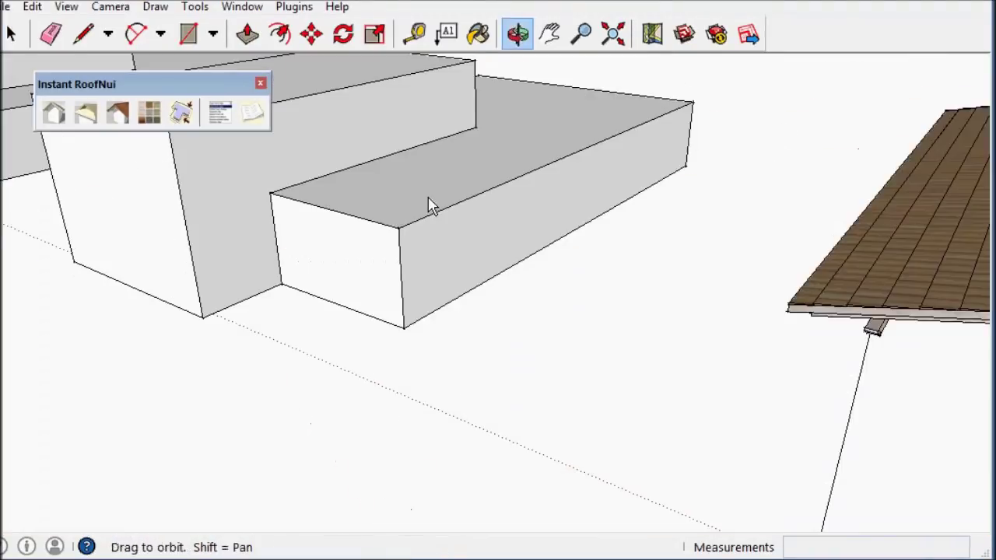
middle_drag(427, 204, 492, 315)
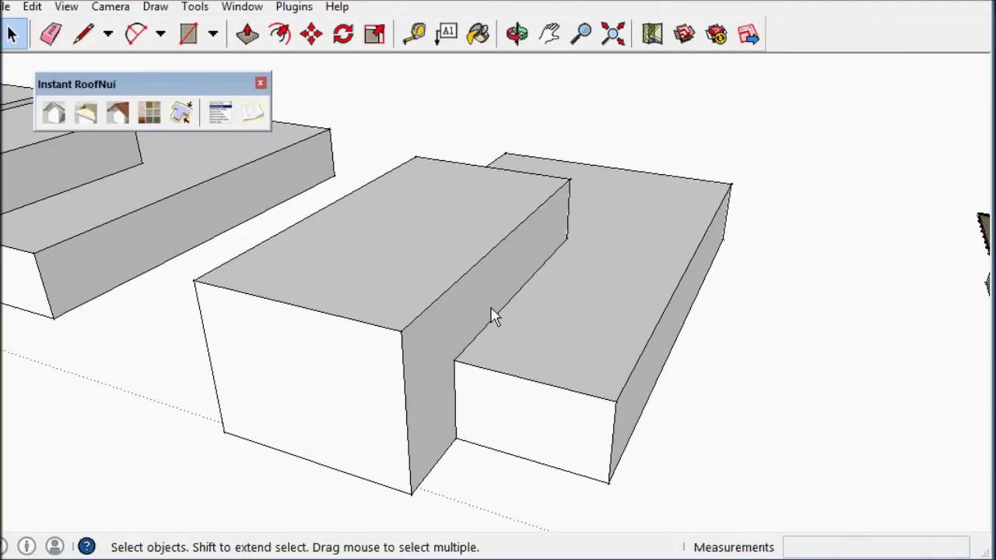
click(566, 353)
shift+click(323, 302)
shift+click(306, 307)
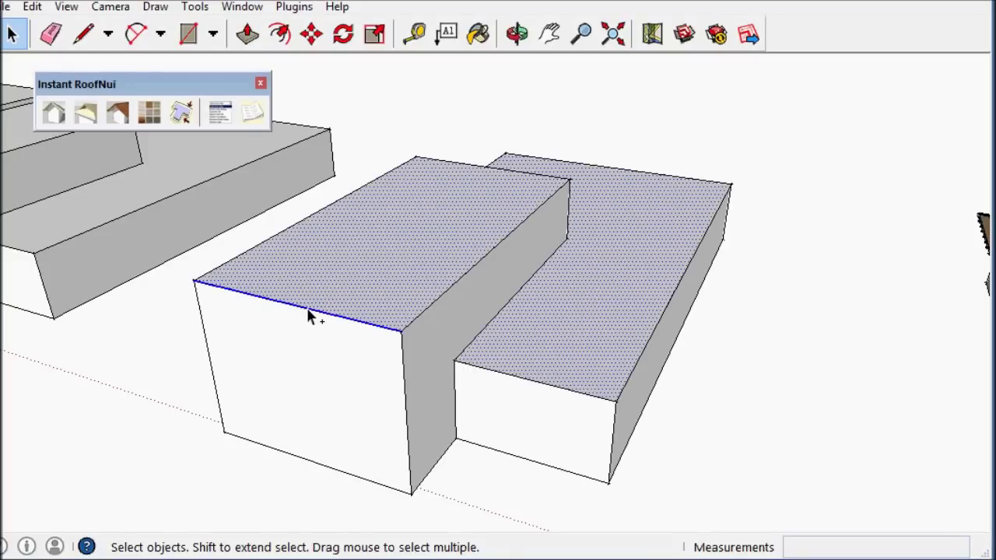
Step: Start a new roof on the selected faces and choose the Greek Return Plumb style from the Presets library
click(54, 113)
click(98, 105)
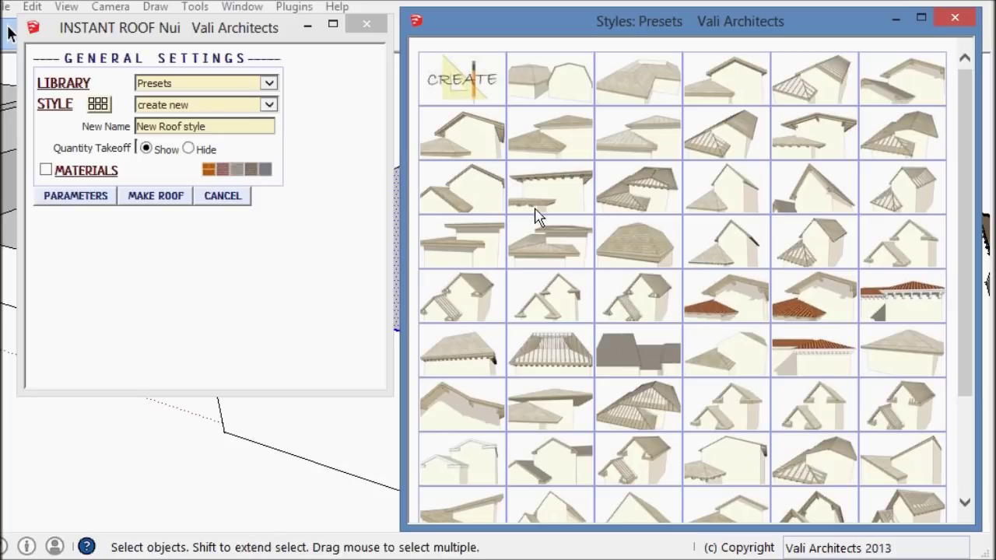
mouse_move(902, 257)
click(907, 258)
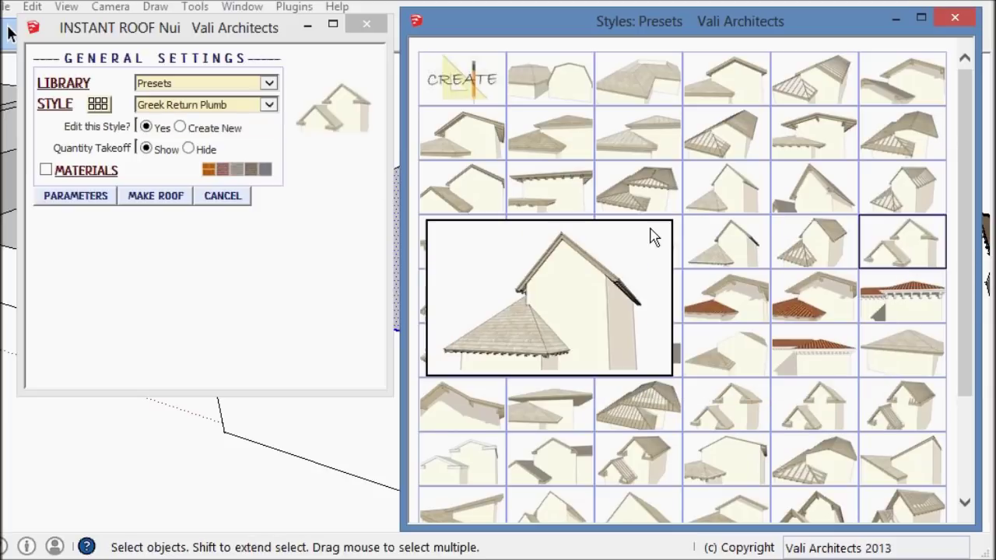
Step: Enable materials, set the eaves to InstantFence1, and make the roof, dismissing the quantity takeoff
click(46, 171)
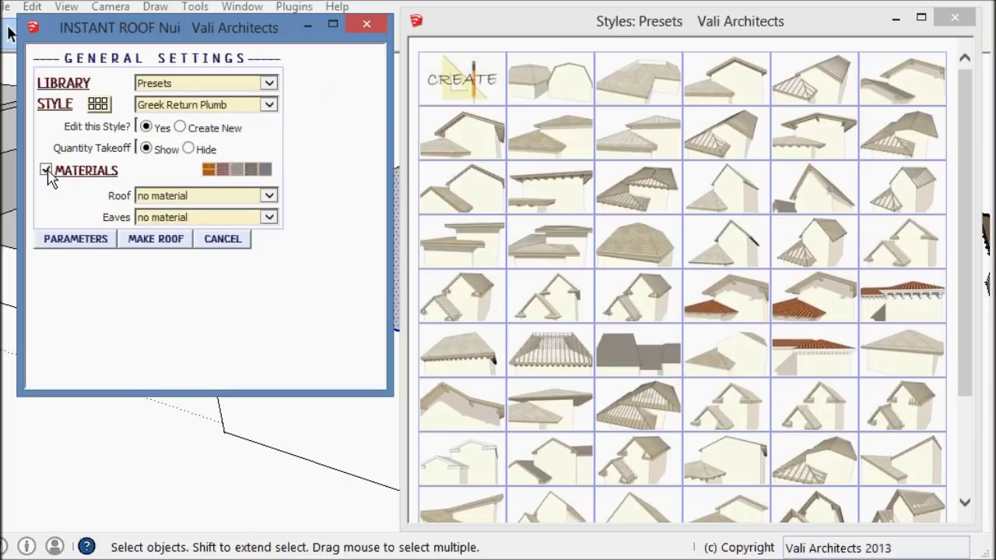
click(269, 218)
click(200, 182)
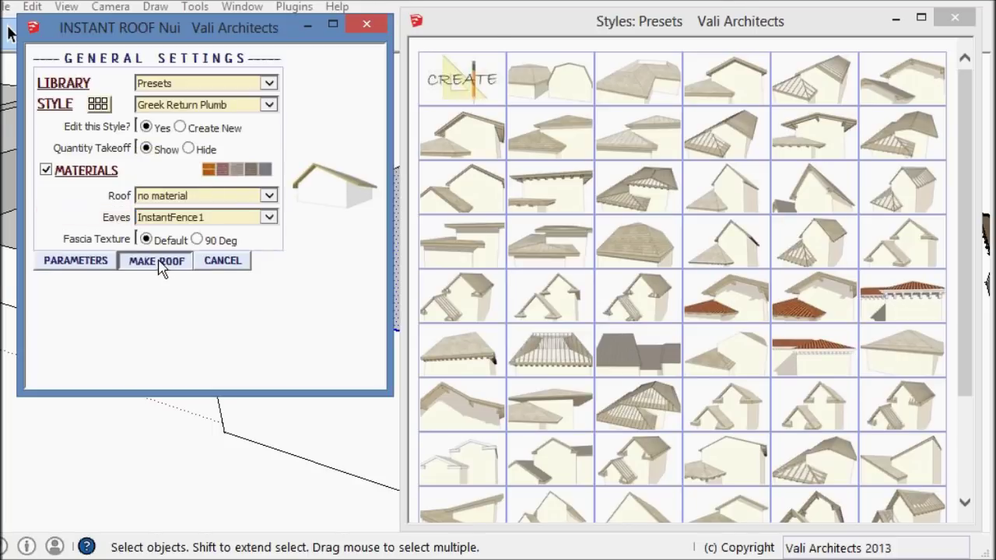
click(161, 267)
drag(466, 412, 685, 159)
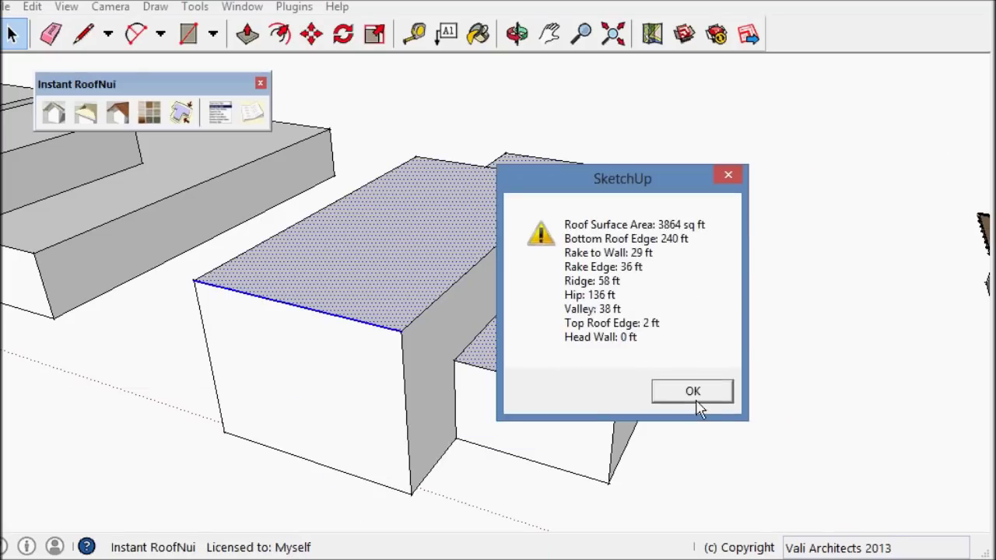
click(695, 398)
Step: Open the new Greek return roof group for editing and select all of its roof surfaces
scroll(383, 333, up, 5)
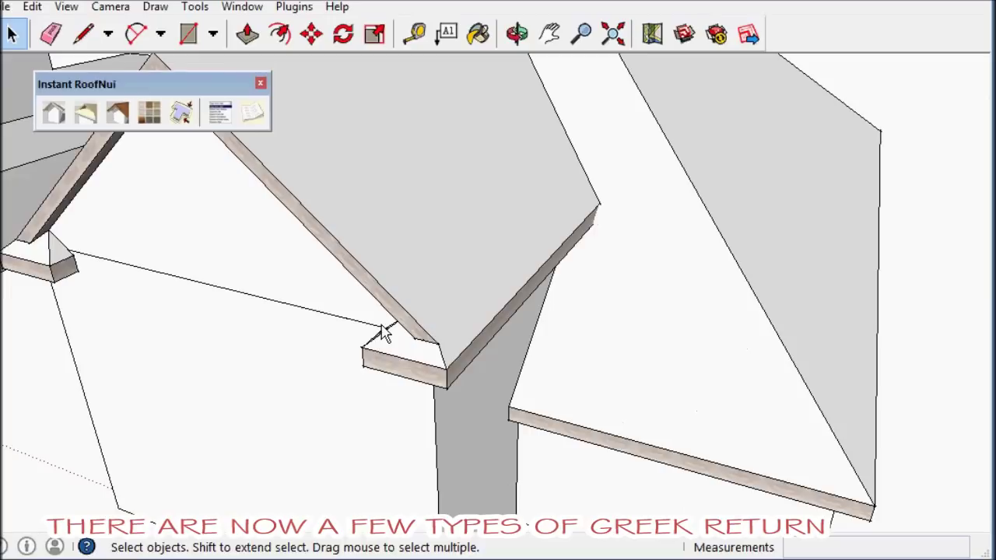
middle_drag(382, 333, 447, 272)
scroll(438, 322, down, 5)
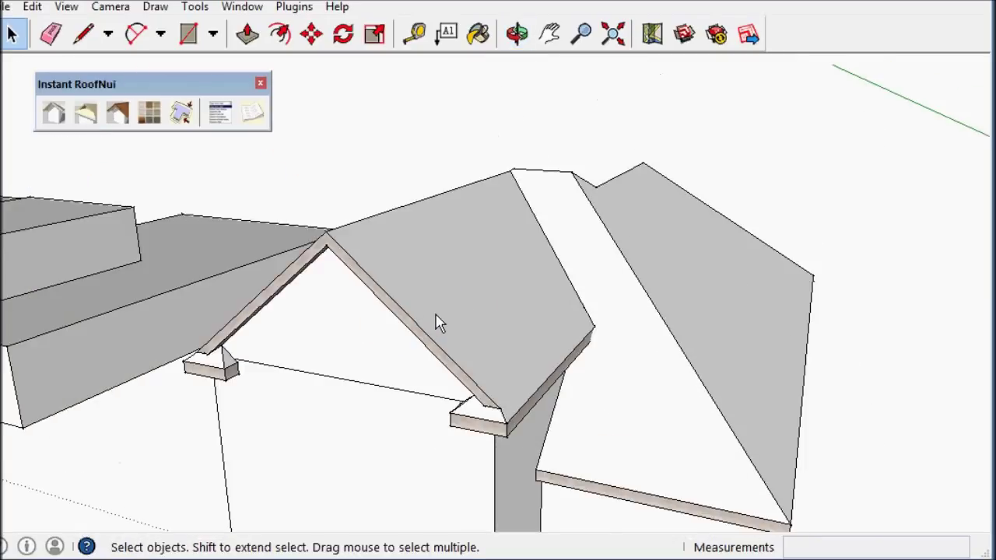
click(518, 307)
double_click(518, 307)
key(ctrl+a)
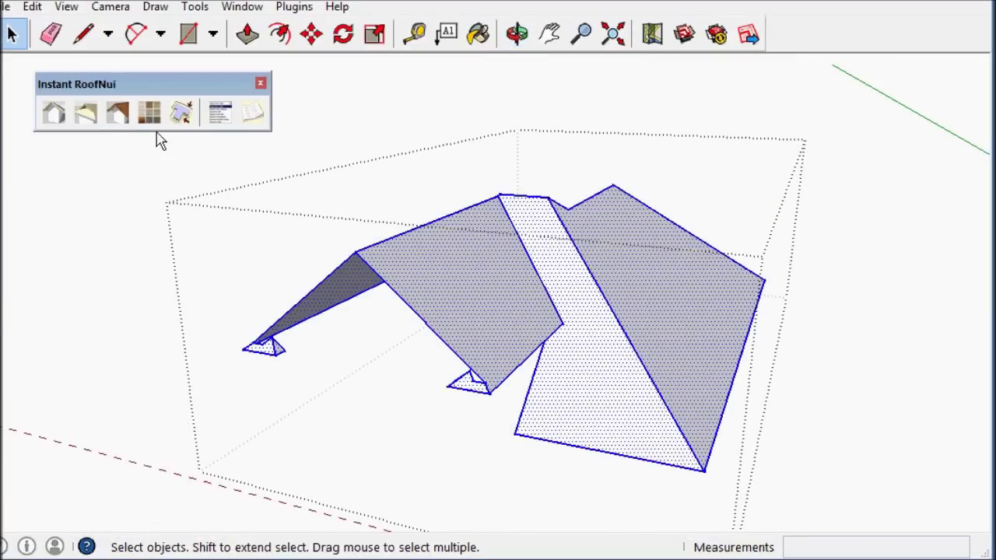
Step: Add Mission L preset details to the selected roof surfaces with InstantRoofNuiTiles2 as Material 1
click(118, 113)
click(115, 107)
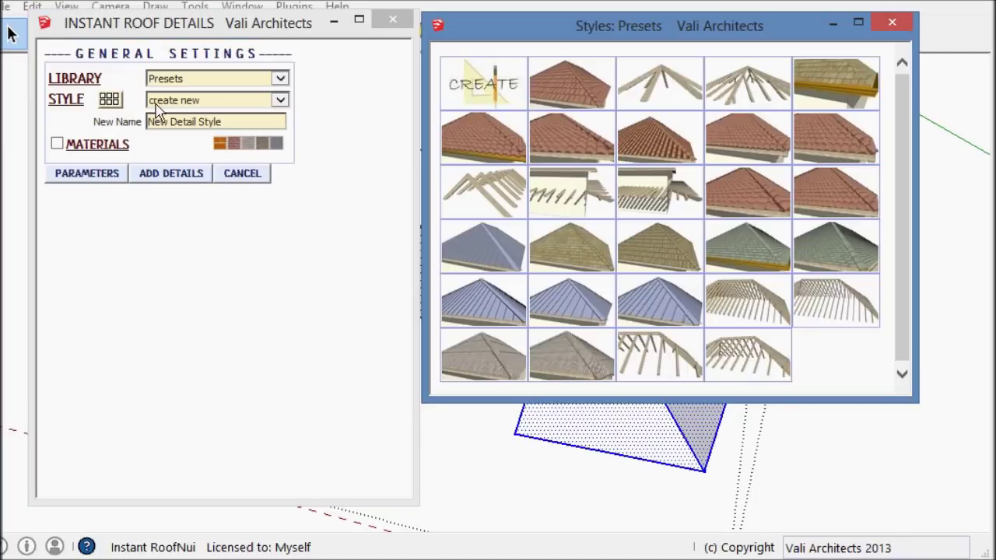
click(502, 140)
click(57, 144)
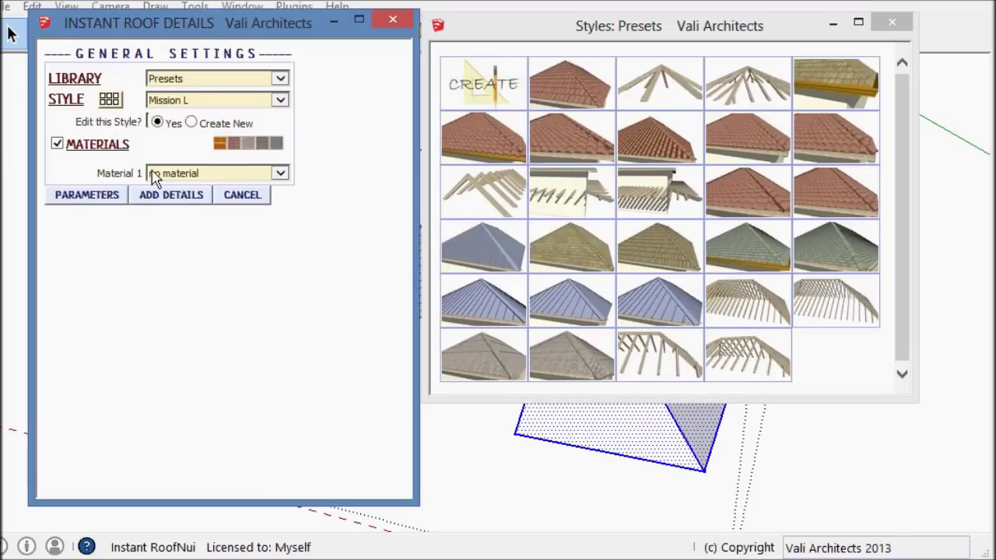
click(280, 173)
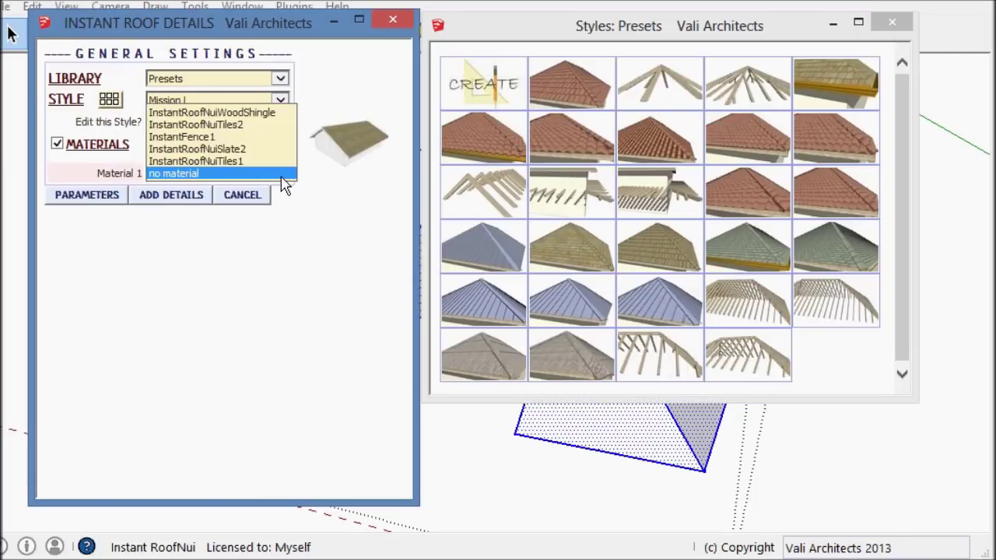
click(204, 125)
click(173, 260)
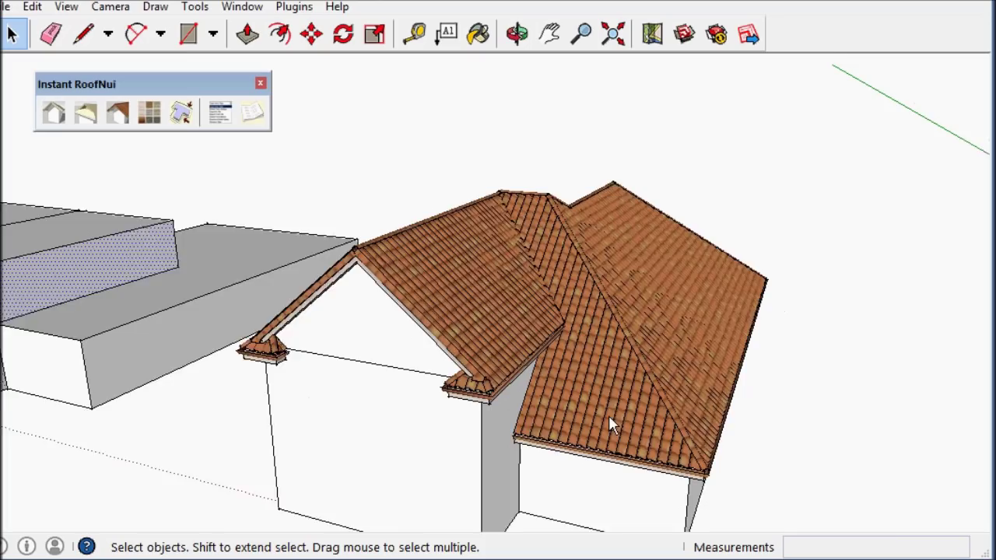
Step: Examine the mission tiles, rain gutter and Greek return at the corner of the tiled roof
scroll(653, 428, up, 2)
middle_drag(658, 429, 578, 378)
scroll(760, 375, up, 4)
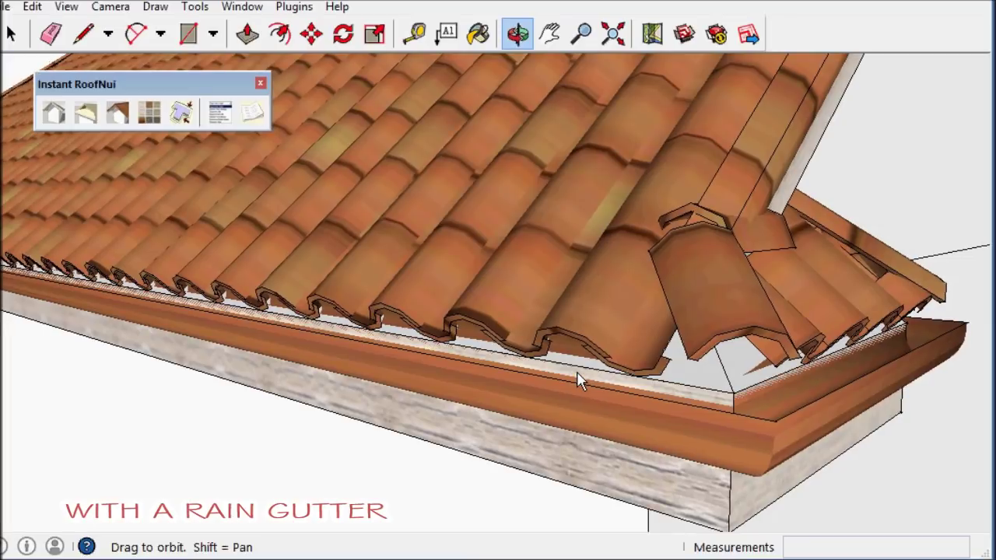
scroll(578, 380, up, 2)
scroll(573, 370, down, 5)
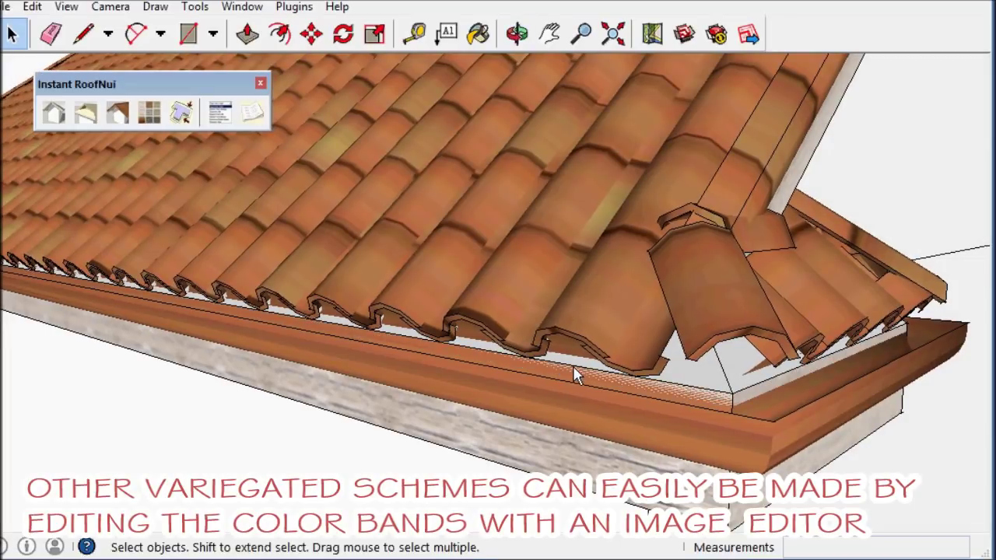
scroll(573, 375, down, 6)
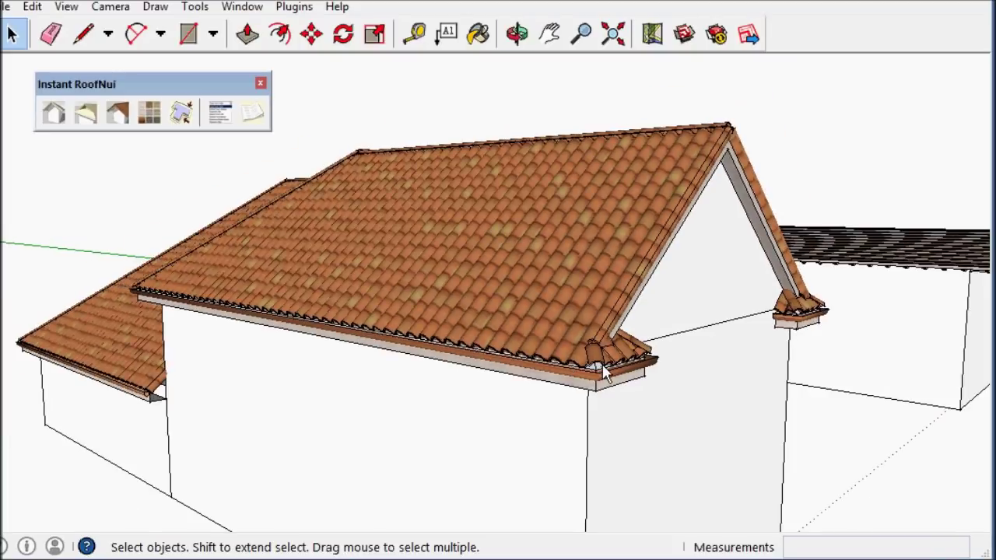
middle_drag(573, 374, 454, 340)
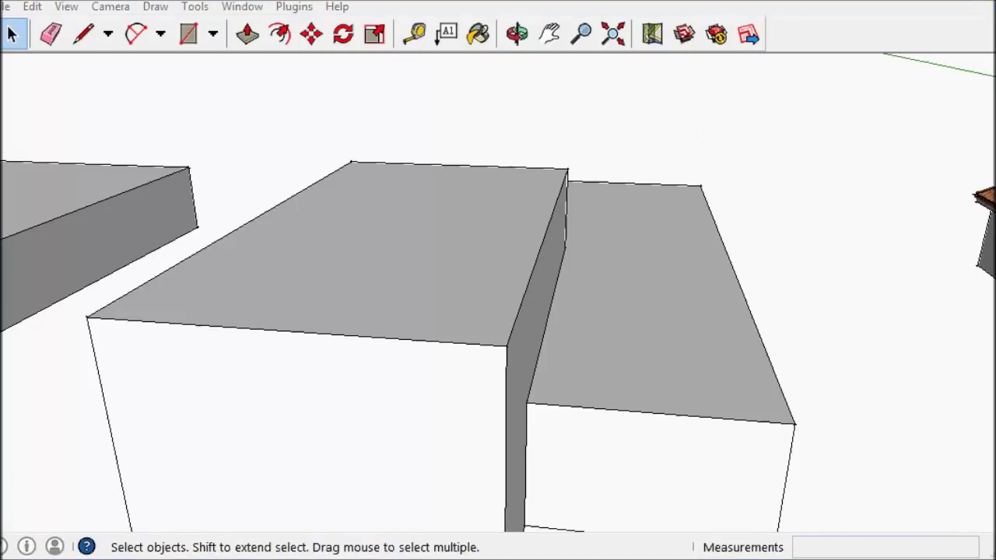
Step: Select both top faces of the next unroofed building and make a Gothic preset roof with the quantity takeoff hidden
click(426, 305)
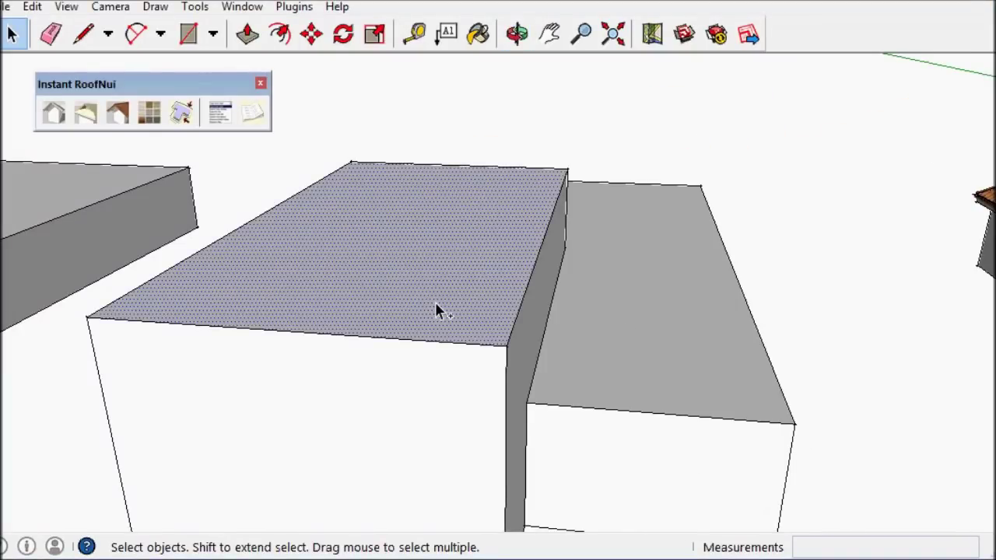
shift+click(615, 325)
click(71, 118)
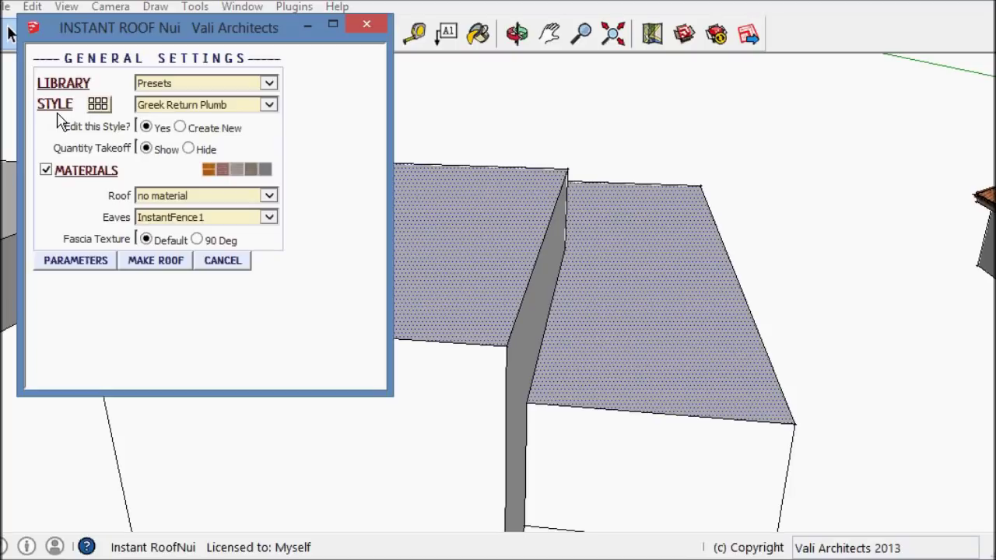
click(97, 106)
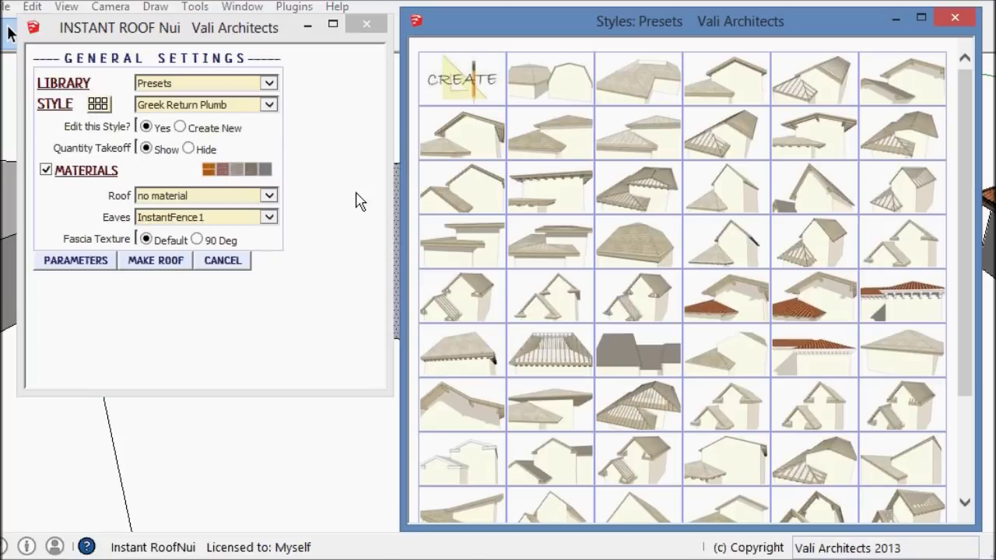
click(737, 262)
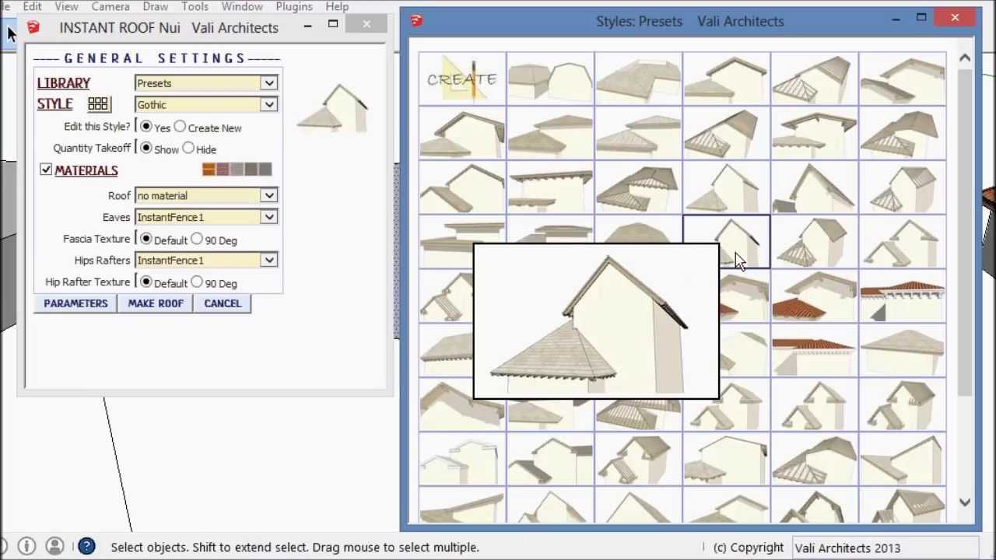
click(189, 150)
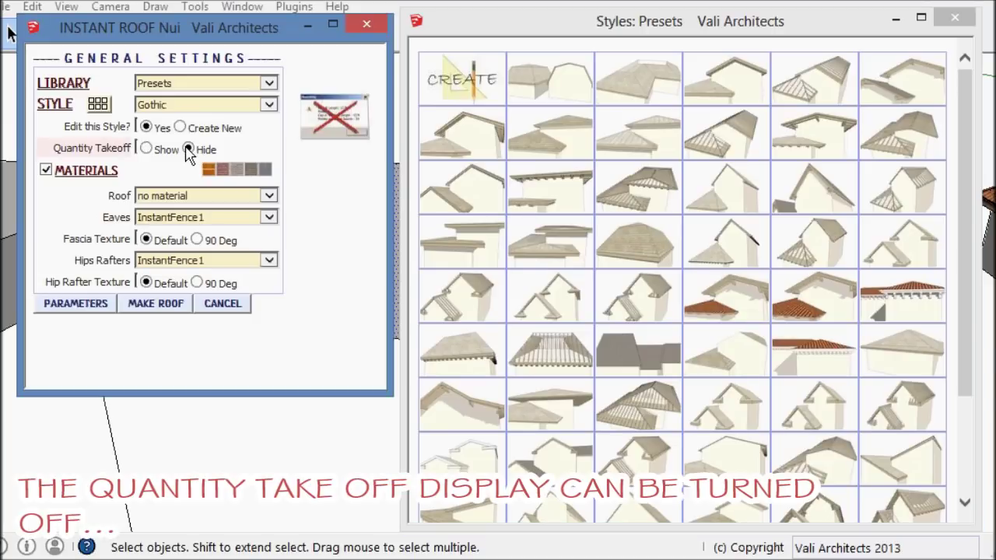
click(155, 303)
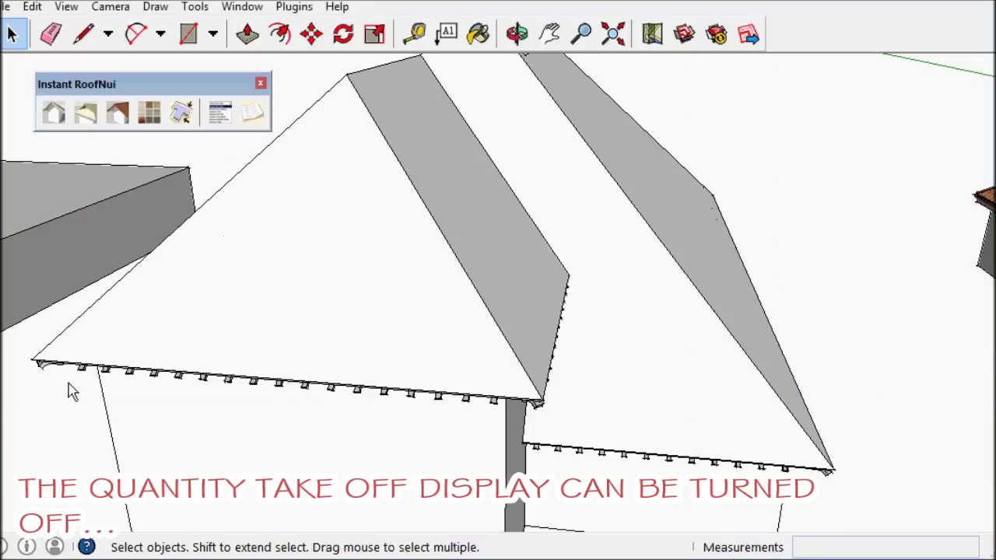
Step: Open the takeoff log, look through its entries, and close it
click(254, 124)
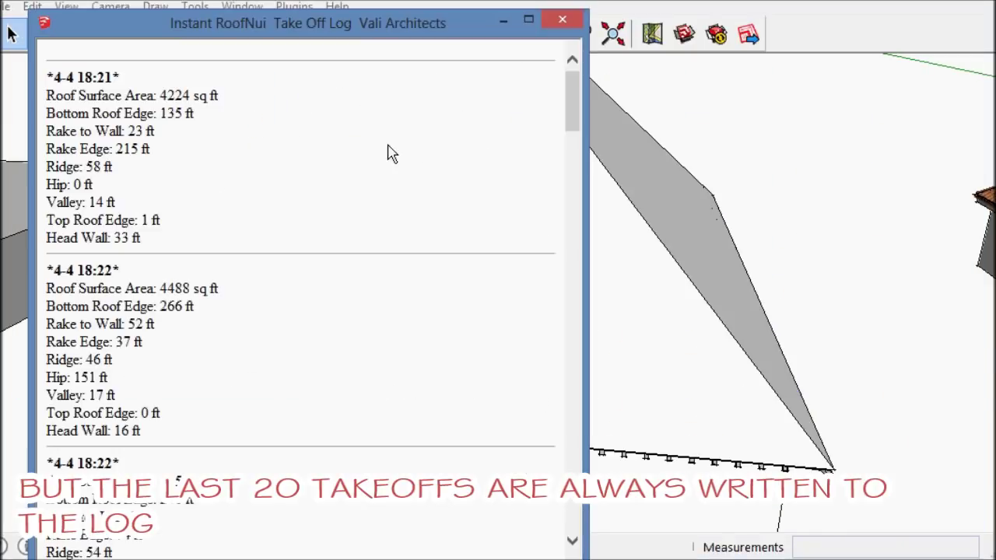
drag(573, 111, 562, 256)
click(563, 20)
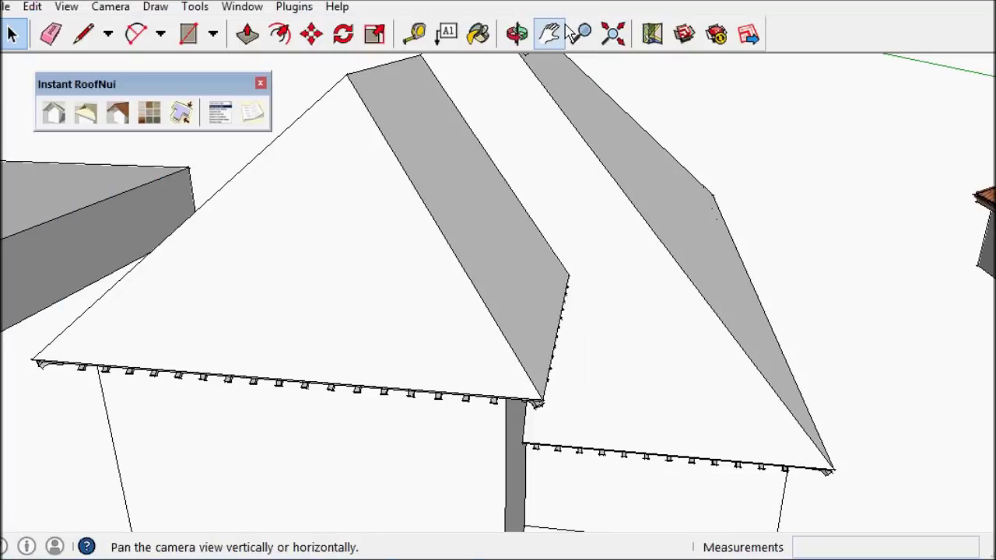
Step: Examine the rafter tails, hip rafter and bird blocks under the Gothic roof's eaves
scroll(429, 406, up, 5)
middle_drag(410, 391, 398, 337)
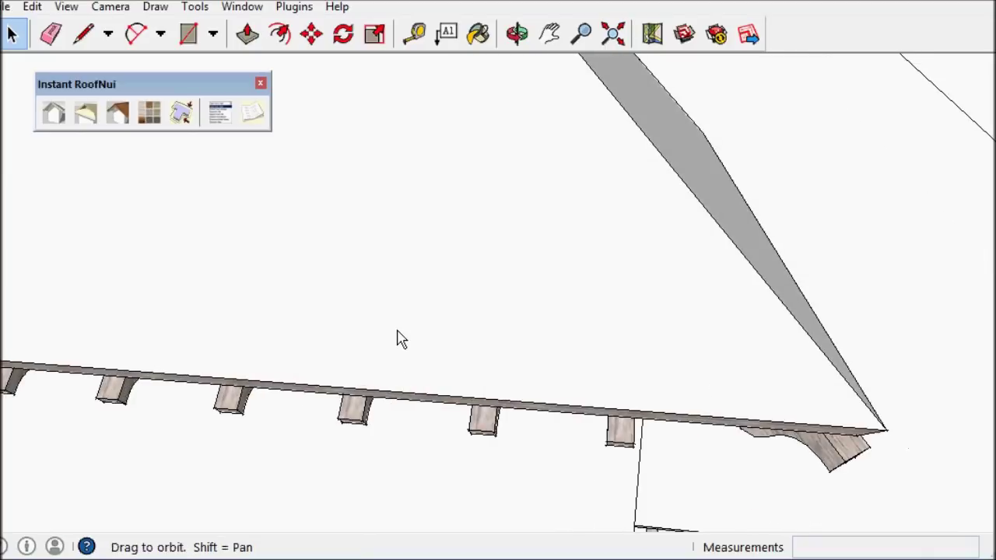
scroll(381, 182, up, 5)
mouse_move(380, 182)
middle_down()
mouse_move(334, 172)
mouse_move(340, 152)
middle_up()
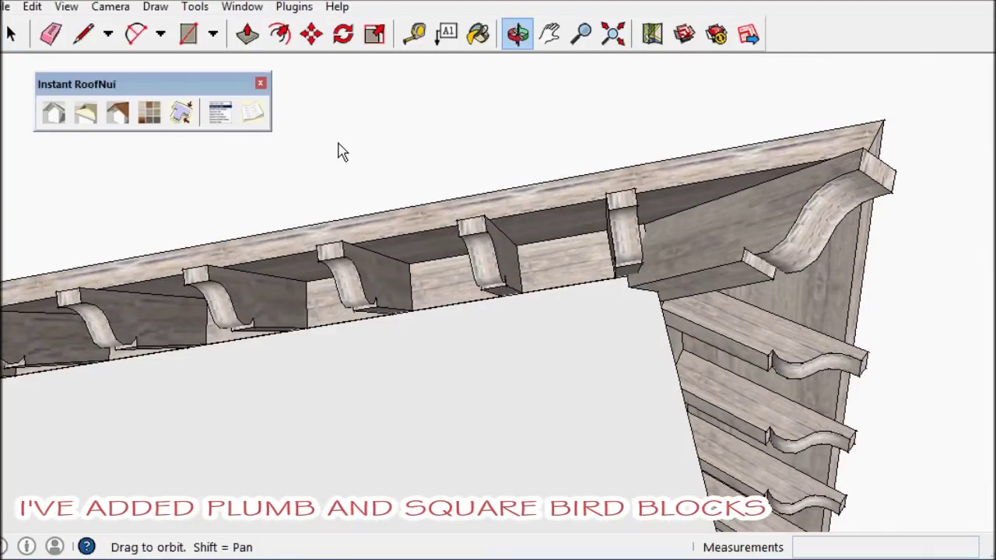
mouse_move(340, 152)
middle_down()
mouse_move(419, 352)
mouse_move(588, 340)
mouse_move(444, 355)
mouse_move(342, 350)
mouse_move(467, 349)
mouse_move(484, 389)
middle_up()
key(space)
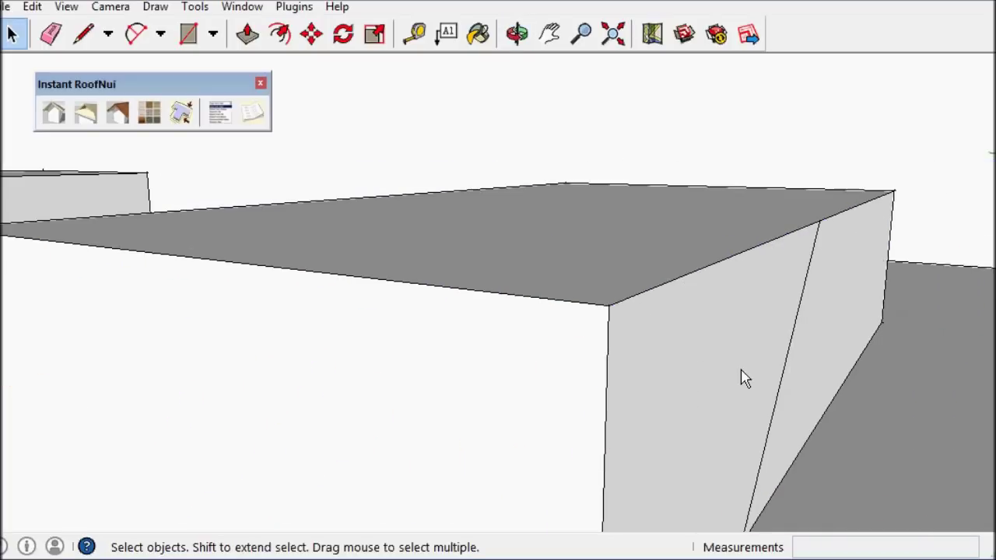
Step: Select both top faces of another building and make its roof from the preset with full-length rafters, hips and beams
middle_drag(744, 379, 645, 303)
click(646, 303)
shift+click(806, 374)
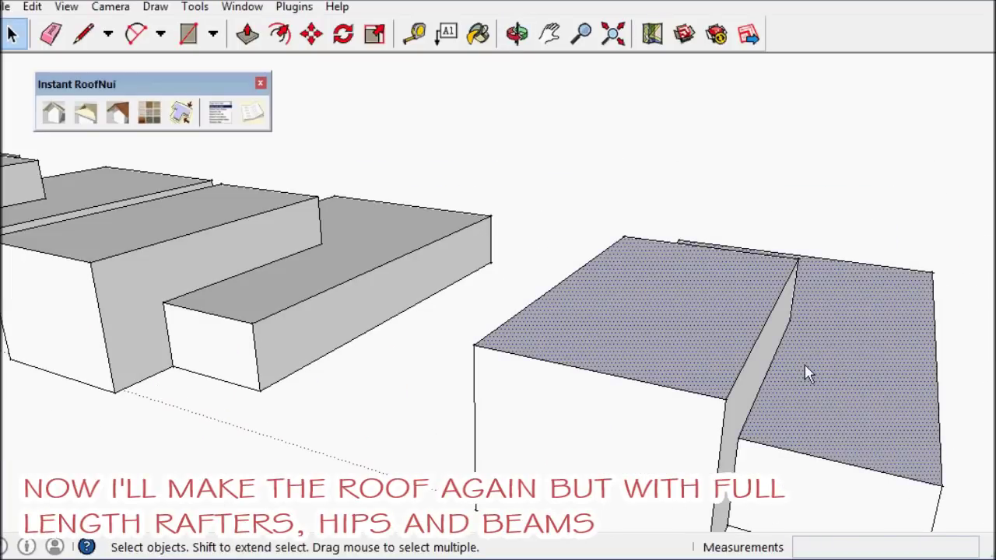
click(56, 117)
click(99, 105)
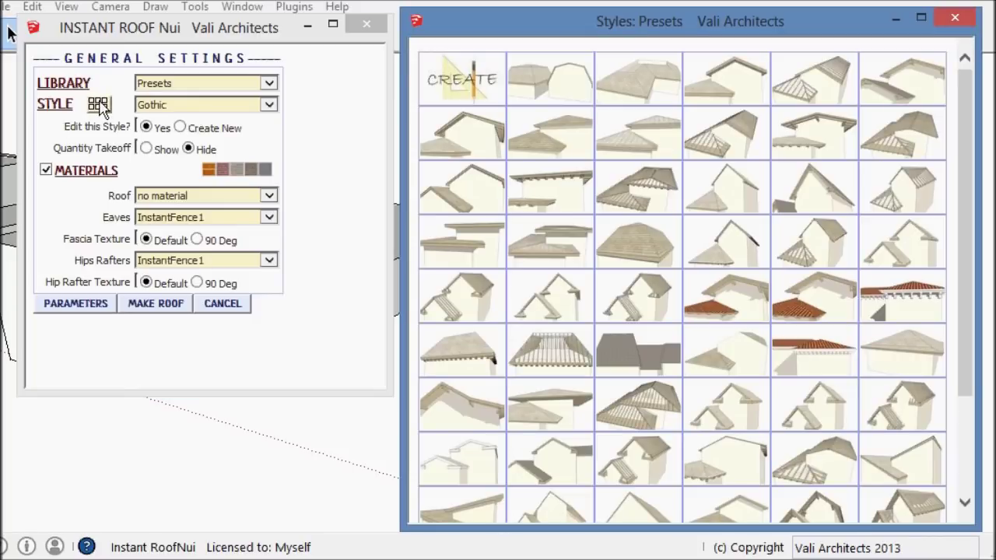
click(797, 263)
click(162, 305)
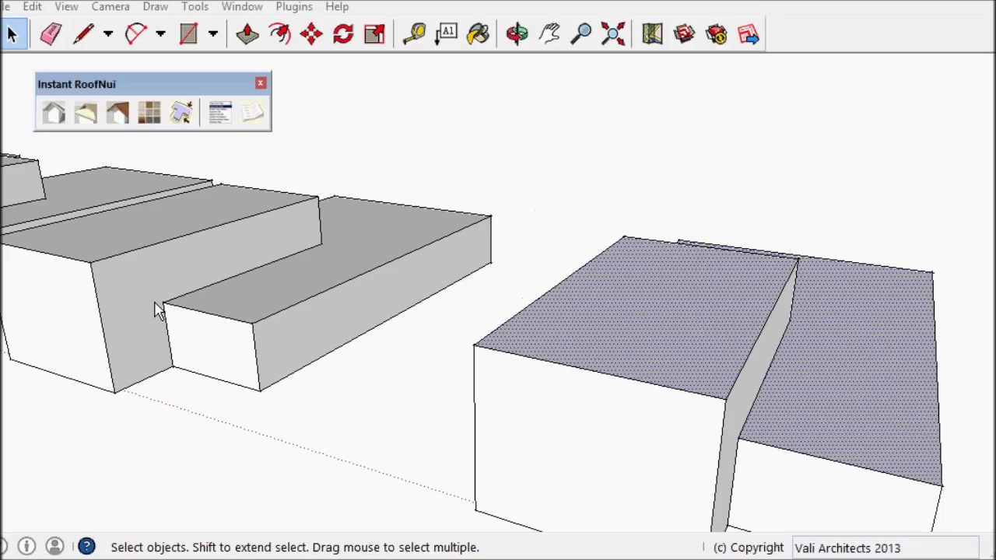
Step: Examine the eaves and the full-length rafters and hips of the new roof
scroll(700, 351, up, 10)
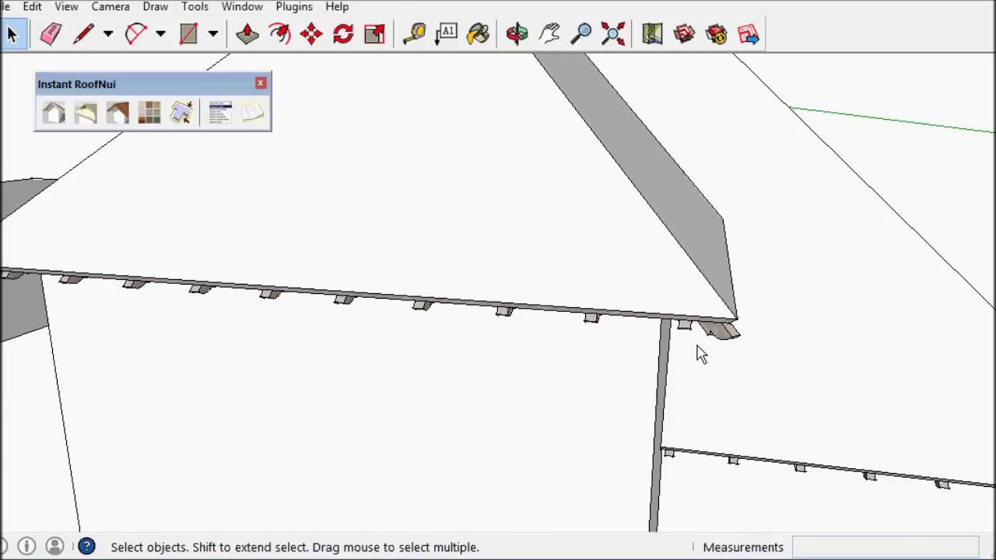
middle_drag(717, 346, 251, 296)
scroll(573, 156, down, 5)
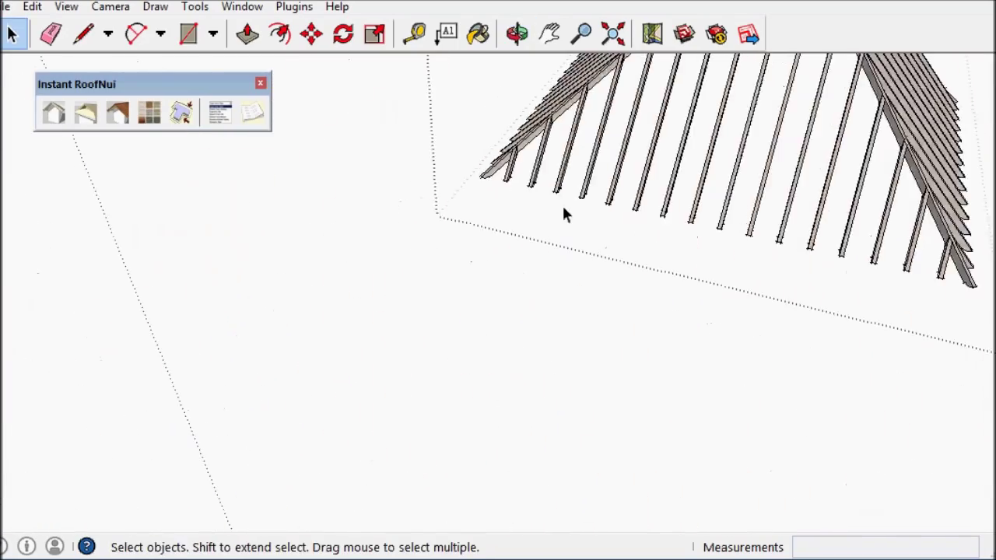
scroll(561, 203, up, 5)
middle_drag(805, 212, 584, 350)
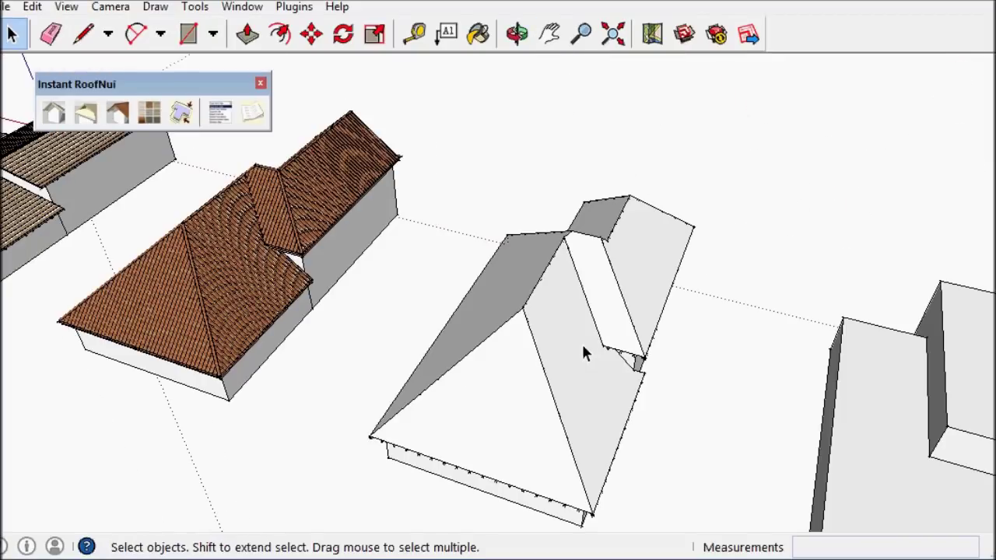
Step: Copy the roof group and place the copy in empty space away from its building
click(565, 346)
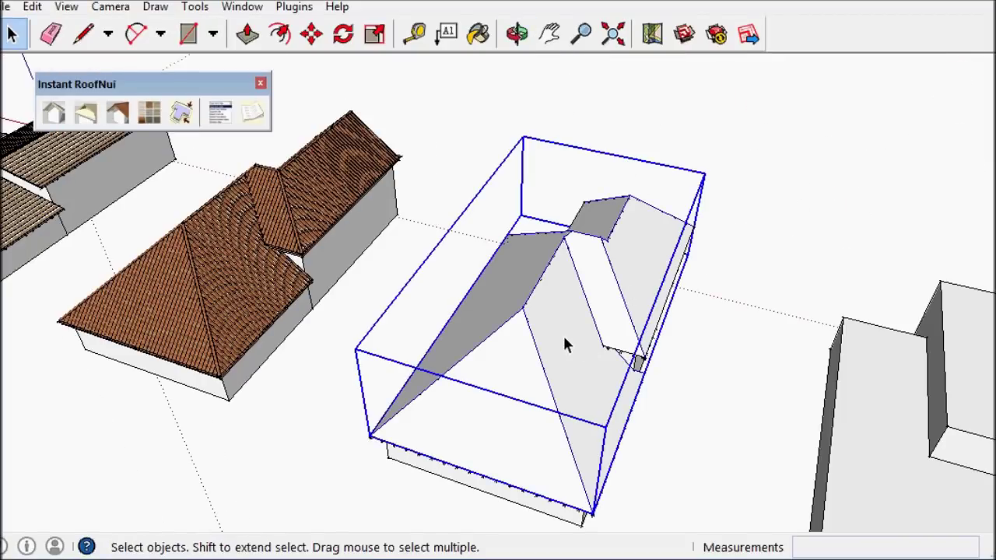
key(m)
click(529, 389)
key(ctrl)
click(827, 133)
Step: Explode the copied roof group into loose, selected roof faces
key(space)
middle_drag(827, 133, 542, 243)
click(542, 243)
right_click(542, 243)
click(604, 349)
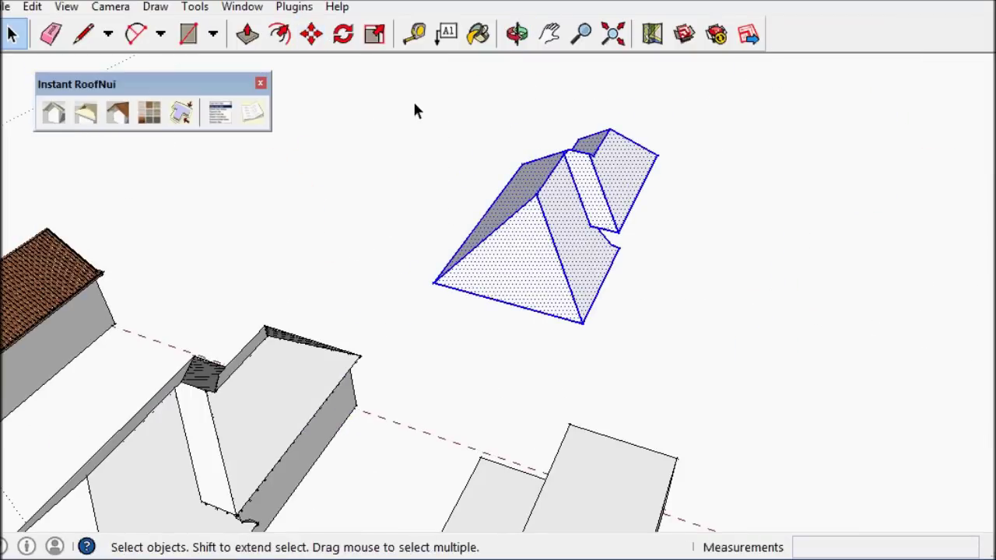
Step: Add Timber Frame 2 preset details to the loose sloped roof faces, with materials enabled and InstantFence1 on the hips and rafters
middle_drag(413, 109, 547, 206)
scroll(548, 207, up, 2)
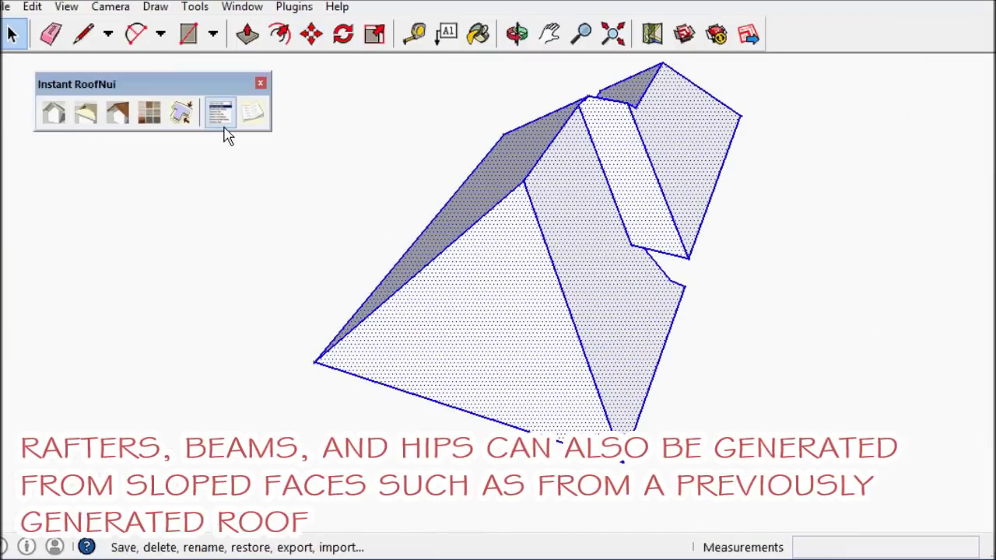
click(117, 114)
click(113, 102)
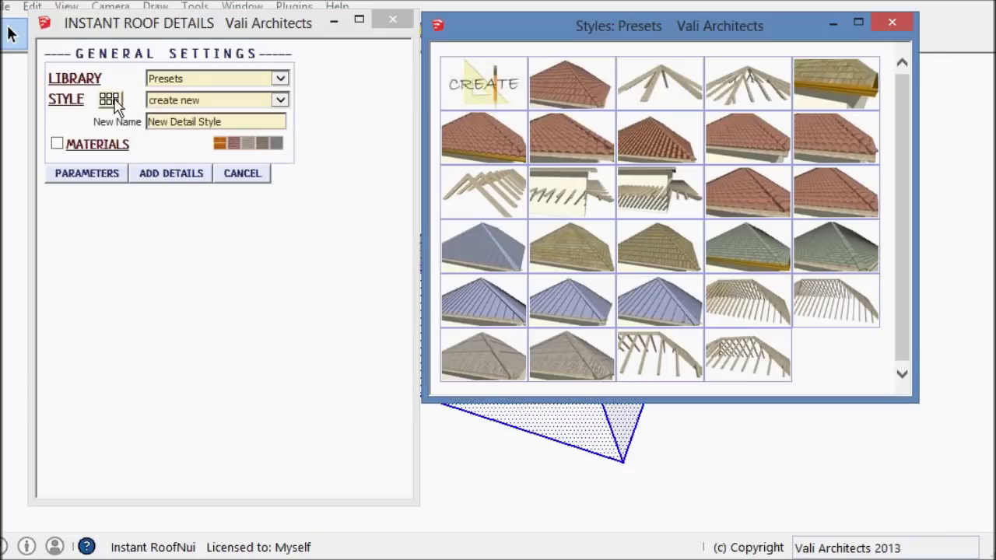
mouse_move(758, 346)
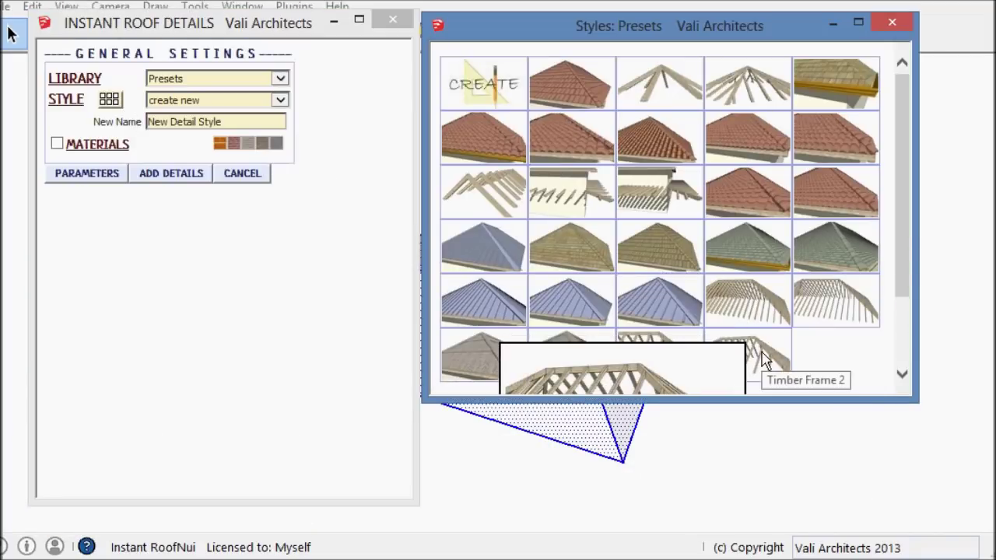
click(761, 356)
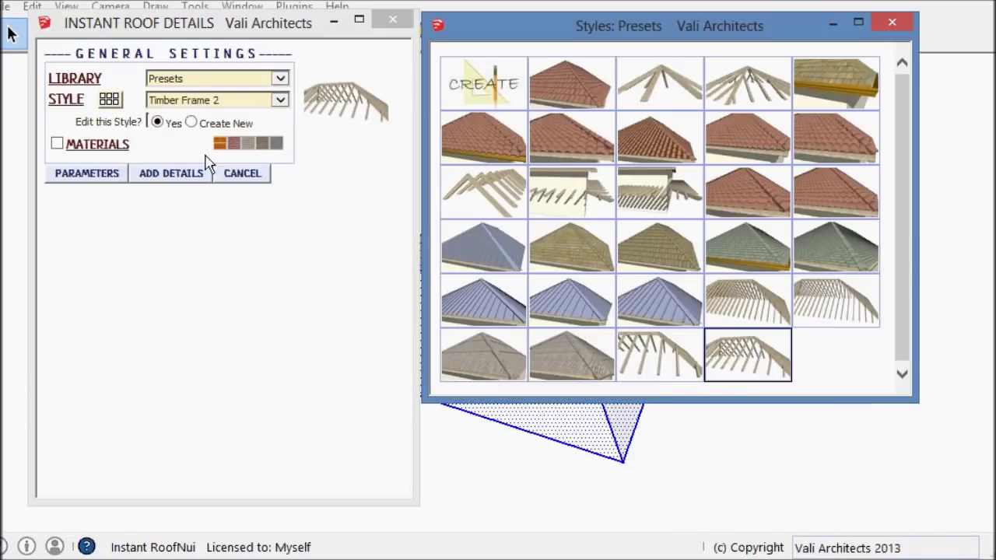
click(57, 144)
click(285, 179)
click(204, 137)
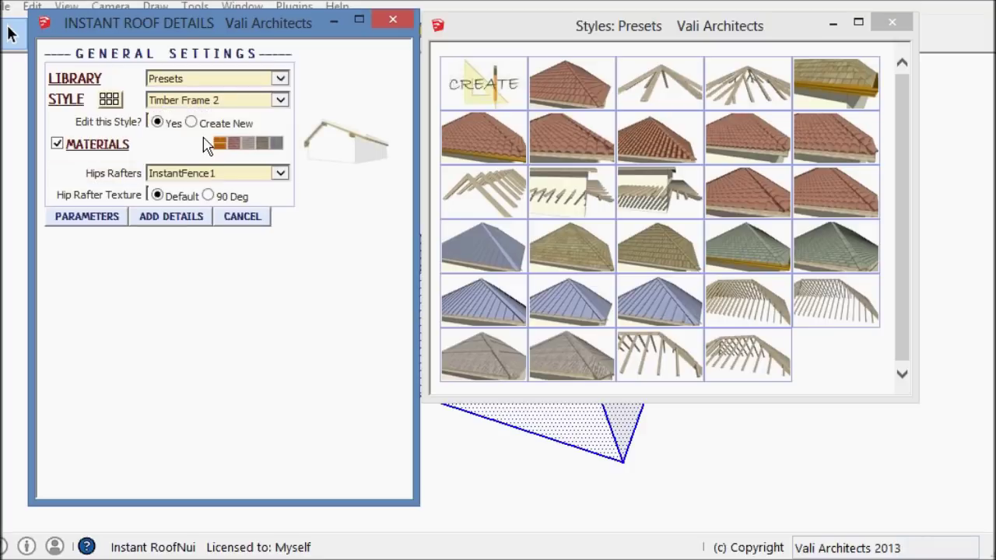
click(166, 217)
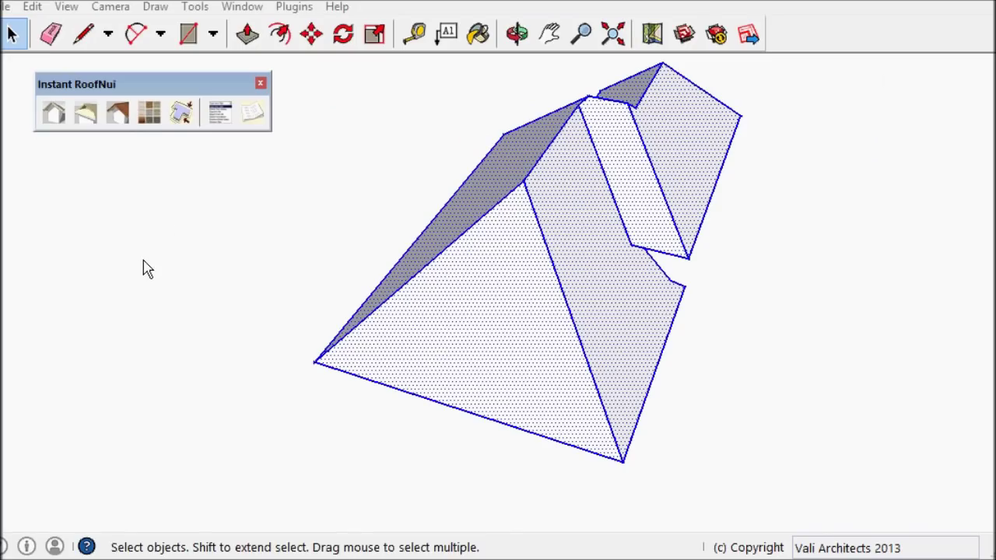
Step: Delete the roof surface covering the timber frame so only its rafters and hips remain
scroll(544, 374, up, 2)
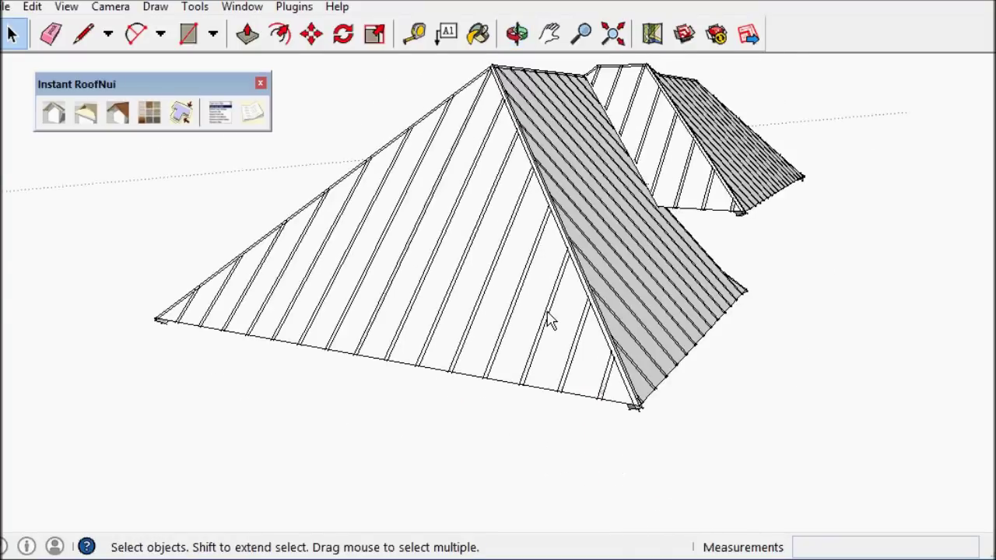
scroll(547, 373, up, 5)
click(682, 361)
key(Delete)
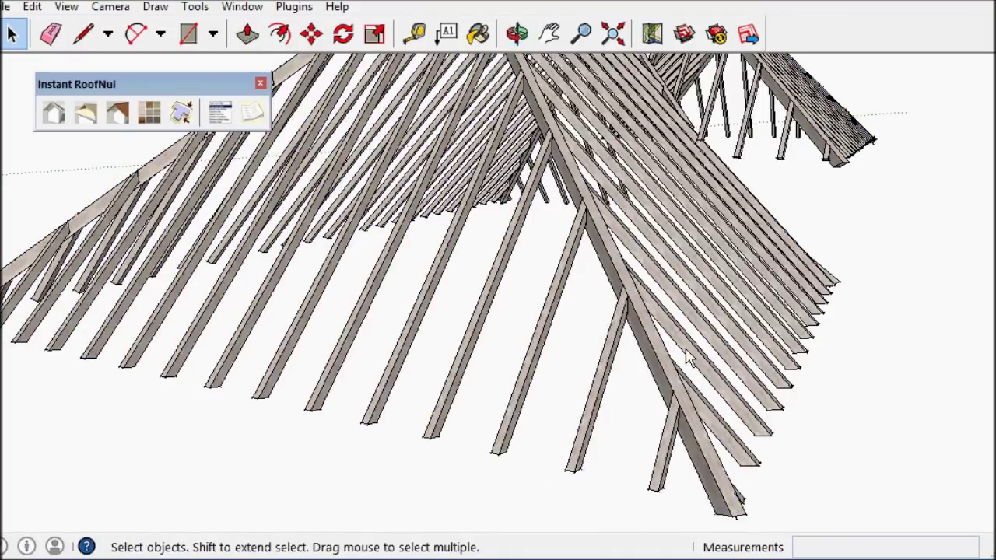
Step: Open the roof group on the original building, select its triangular hip face and make an Exp 3 preset Dutch gable
middle_drag(688, 358, 591, 198)
scroll(609, 350, down, 5)
scroll(591, 198, up, 5)
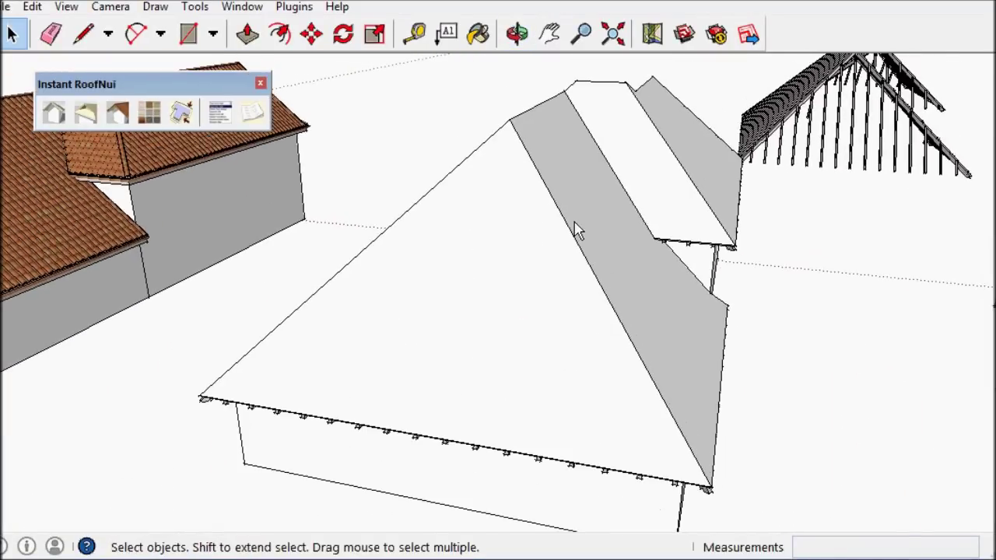
double_click(576, 226)
click(522, 234)
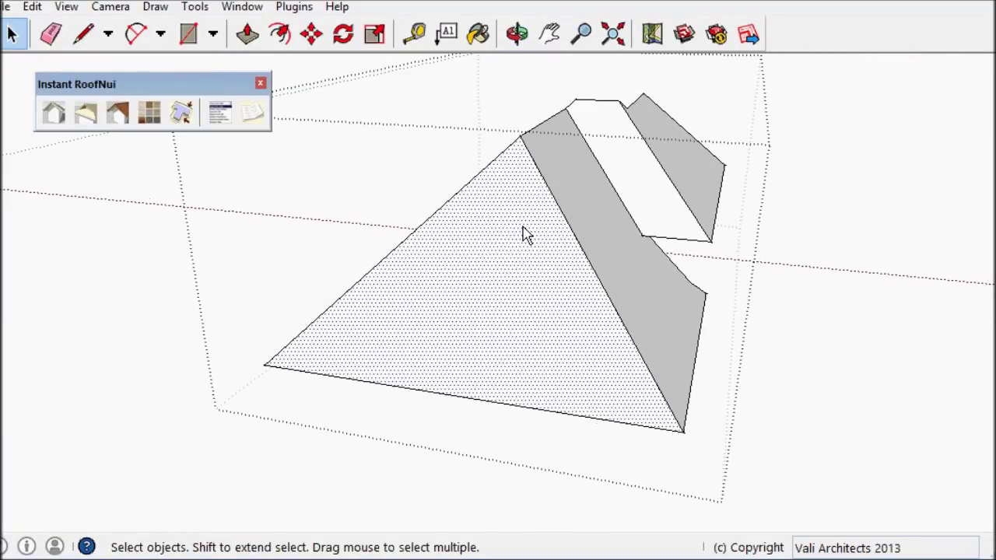
click(87, 116)
click(108, 100)
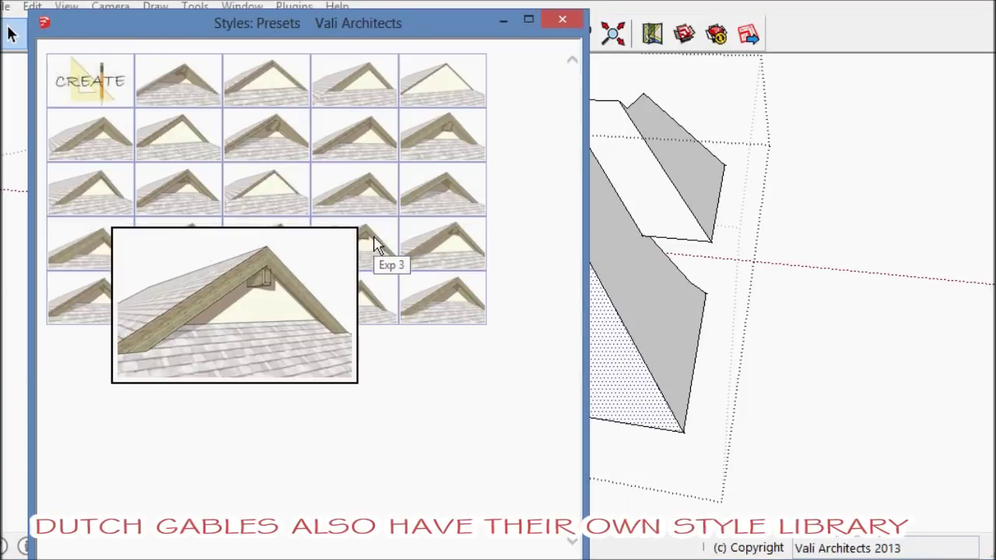
click(375, 244)
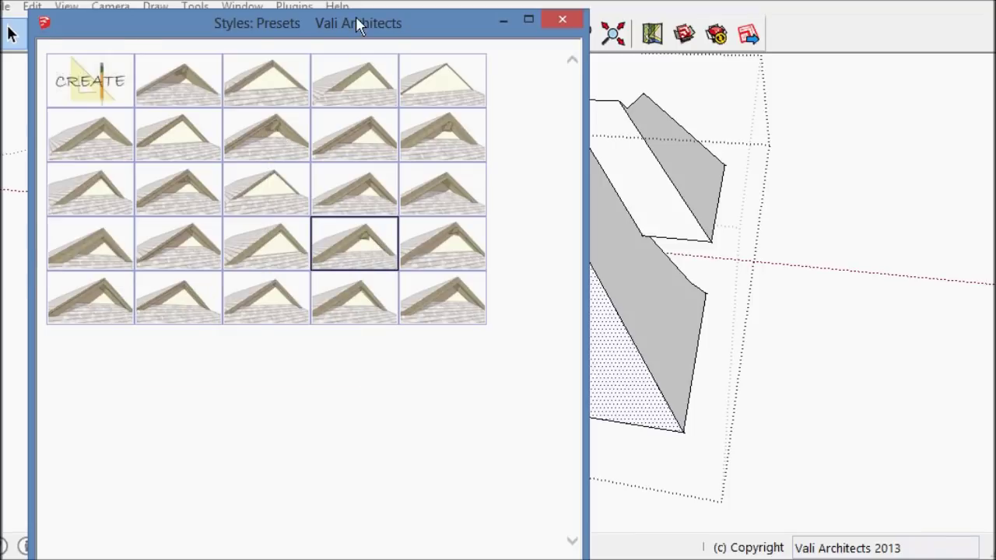
drag(361, 23, 808, 9)
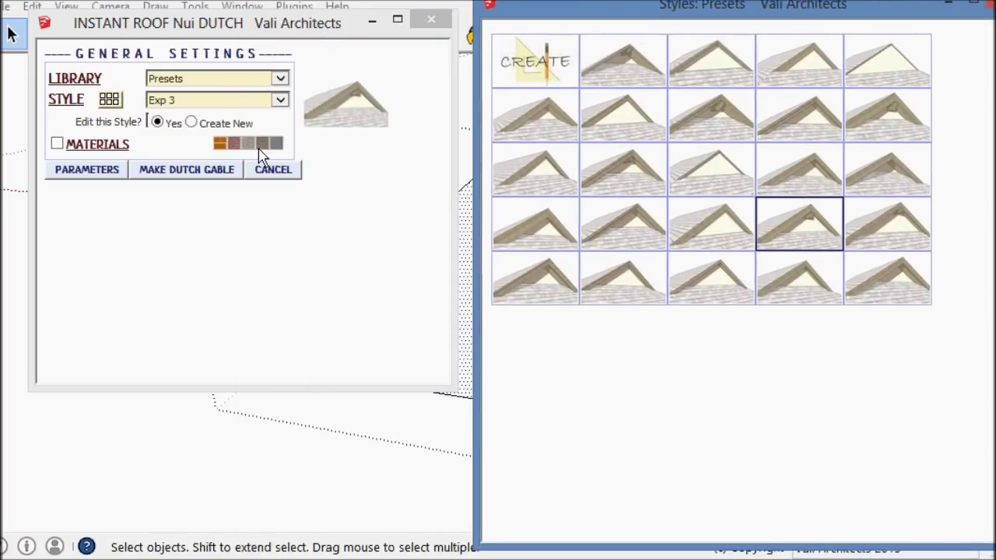
click(172, 171)
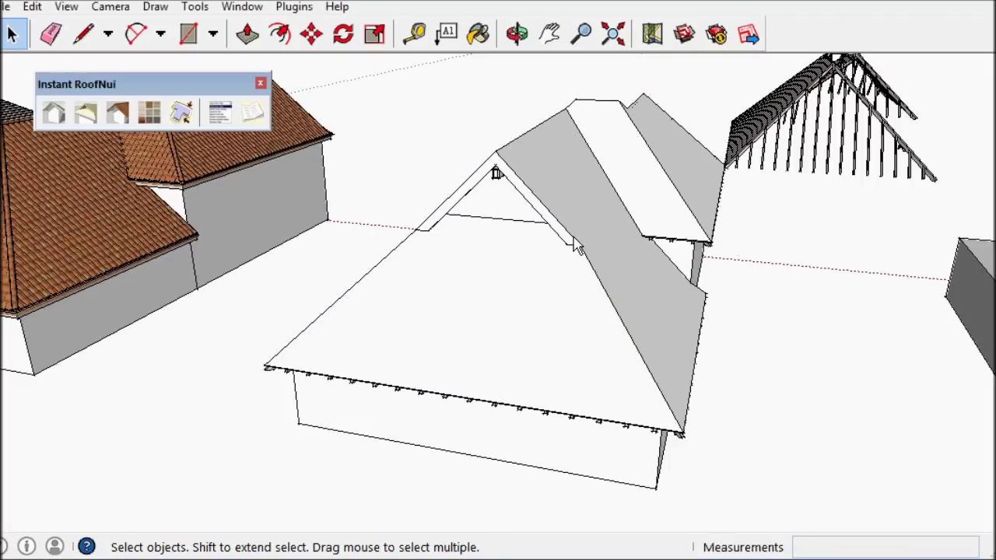
Step: Add Slate preset details to all faces of the Dutch gable roof, using InstantRoofNuiSlate2 for both materials and a 90 Deg texture
drag(849, 485, 240, 89)
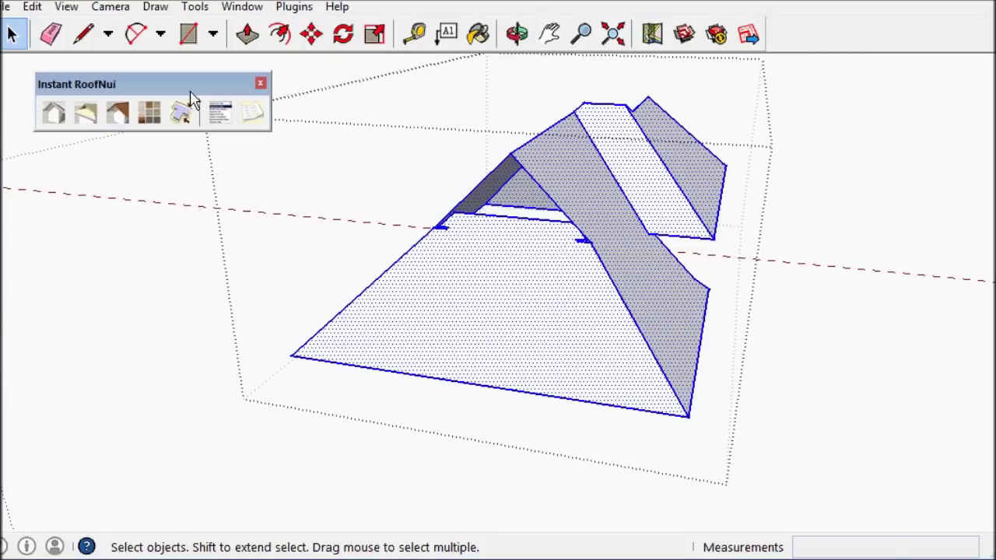
click(181, 112)
click(110, 99)
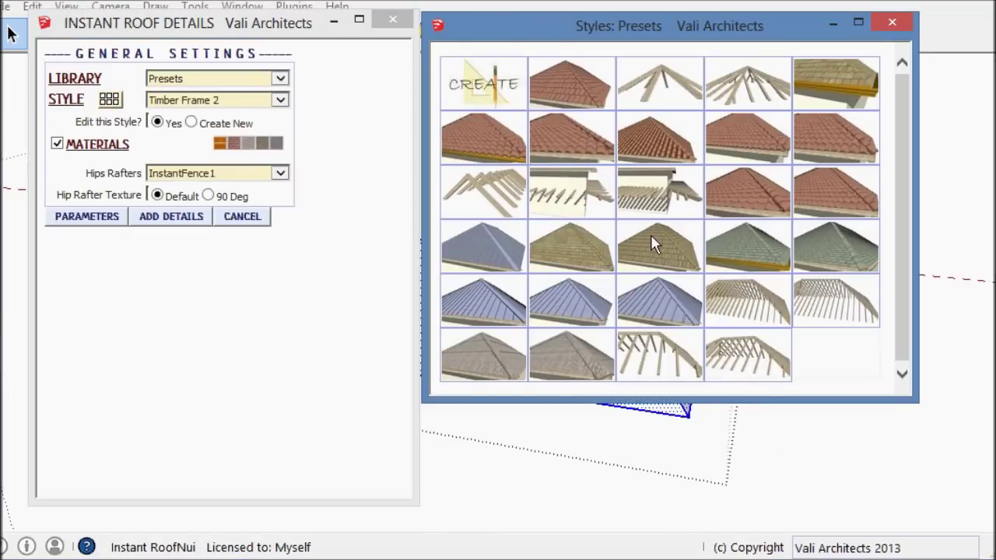
click(744, 255)
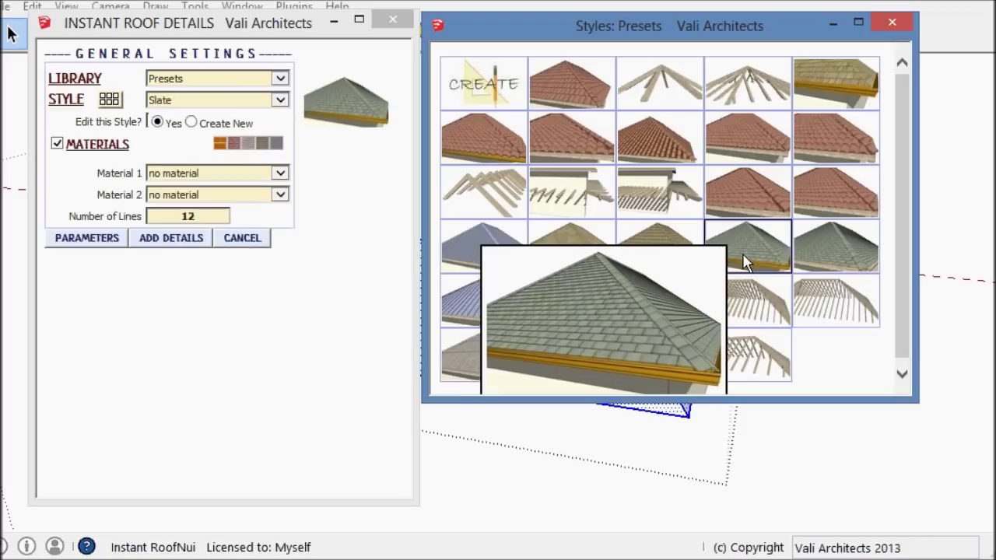
click(280, 173)
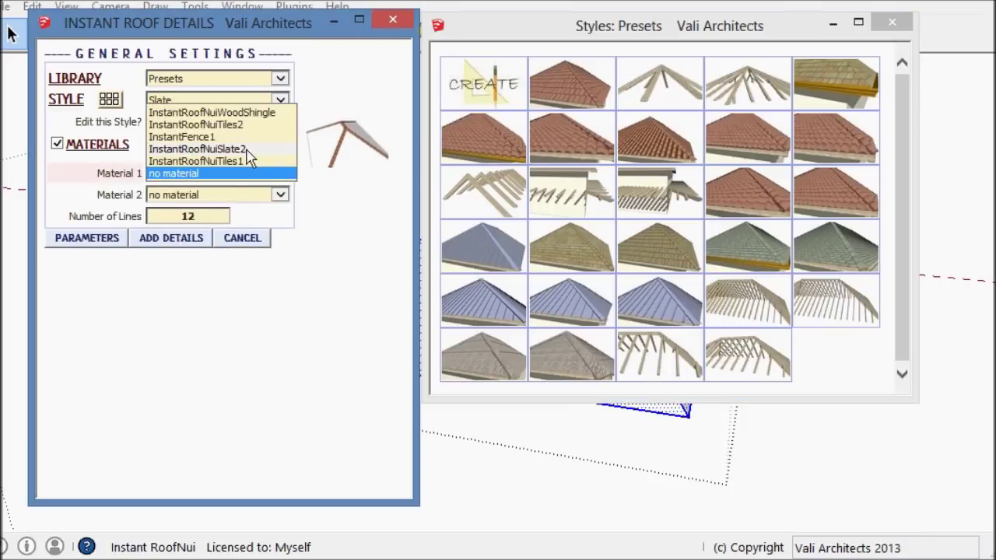
click(248, 148)
click(280, 195)
click(253, 178)
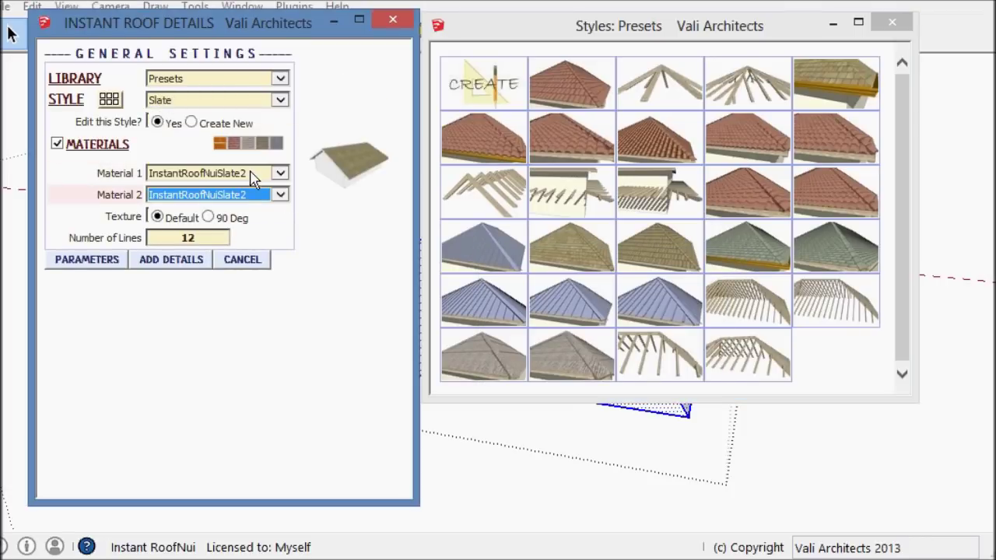
click(209, 217)
click(179, 259)
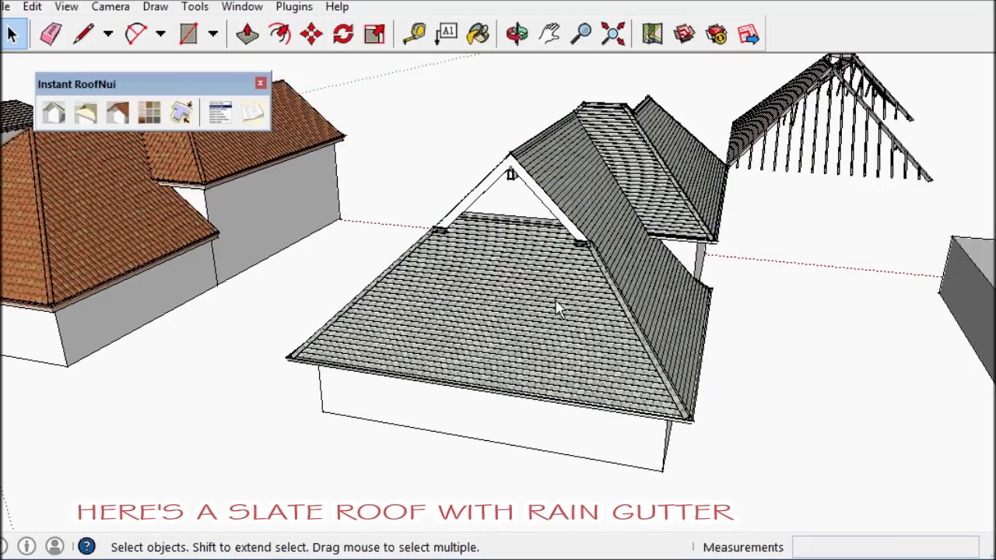
Step: Draw two overlapping ground rectangles along the two walls meeting at the slate-roofed building's corner, forming an L shape
middle_drag(560, 307, 418, 281)
scroll(505, 294, up, 5)
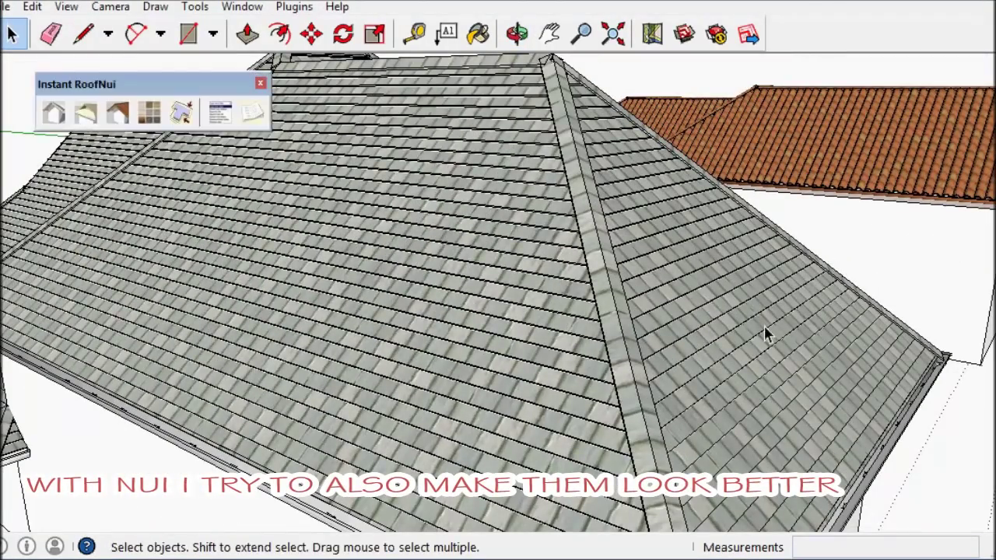
middle_drag(764, 334, 564, 463)
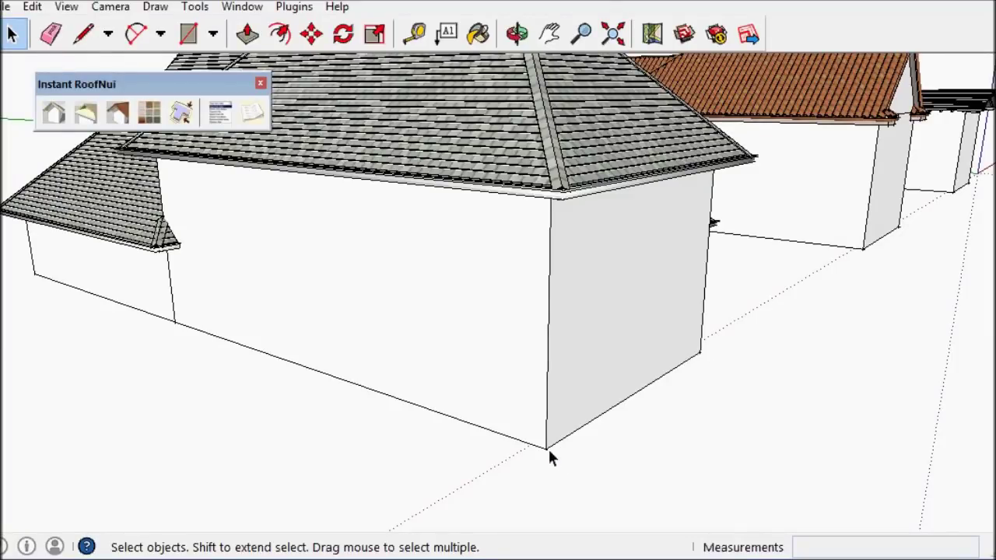
key(r)
click(546, 448)
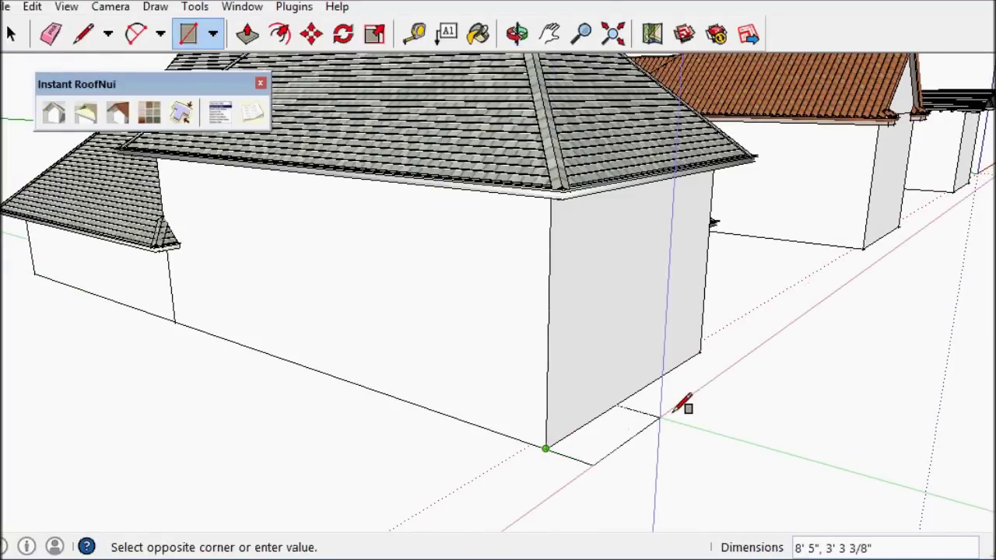
click(676, 410)
click(598, 468)
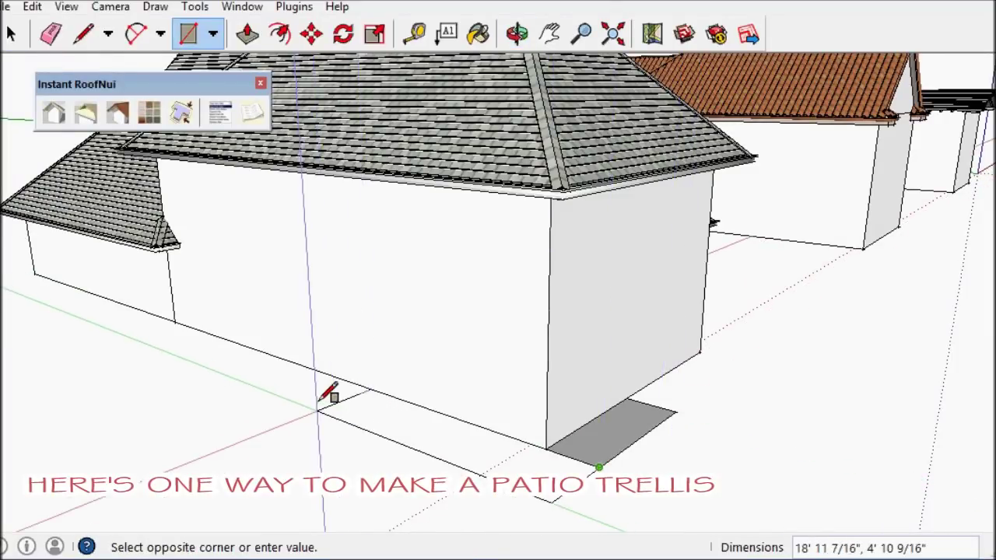
click(302, 399)
Step: Delete the dividing edge between the two ground rectangles to merge them into one L-shaped face
key(alt+space)
click(569, 459)
key(space)
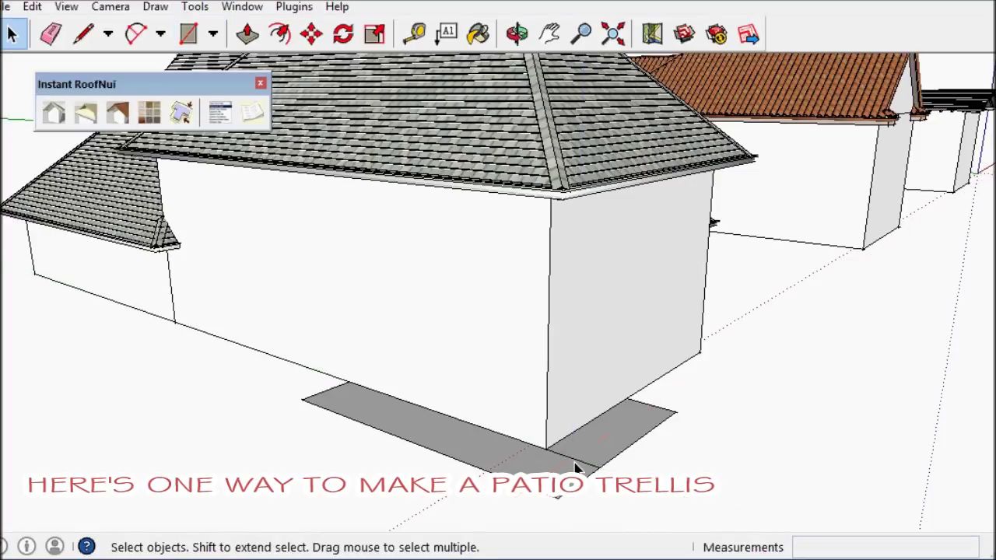
key(Delete)
Step: Select the L-shaped face with its edges and move it about 6' 7" straight up the building's corner edge
double_click(580, 458)
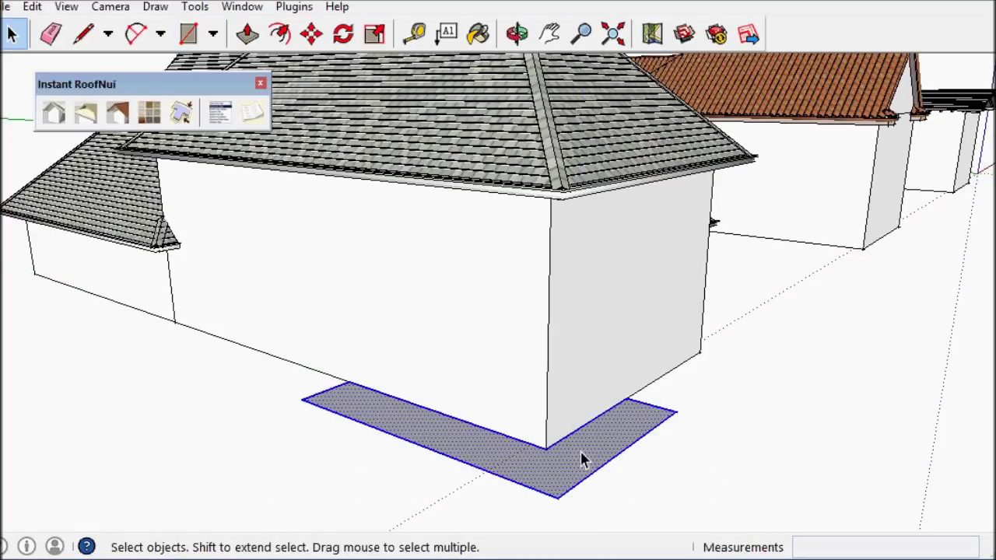
key(m)
click(546, 448)
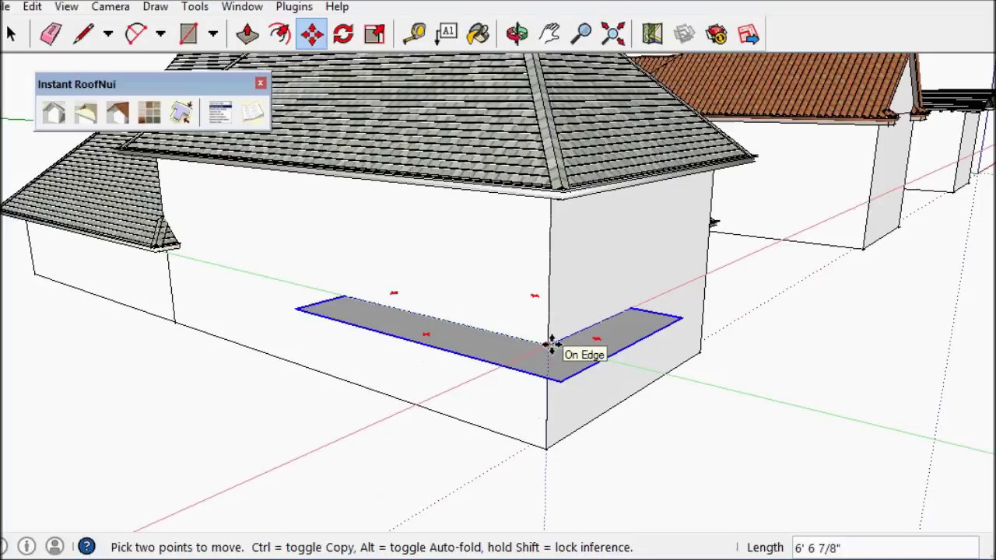
click(552, 344)
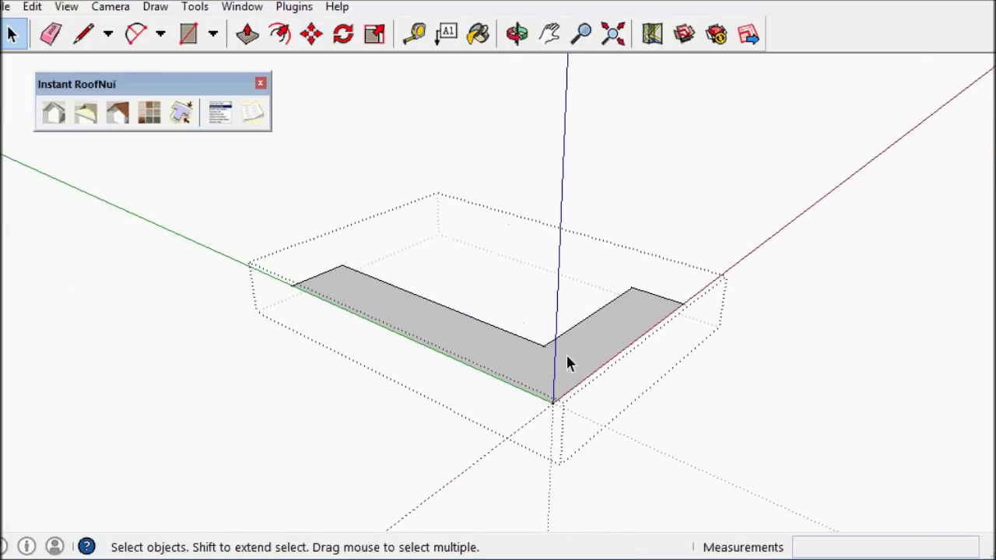
Step: Select the sloped L-shaped patio faces inside their group and add Patio Cover 2 preset details with InstantFence1 on the hips and rafters
drag(567, 362, 498, 305)
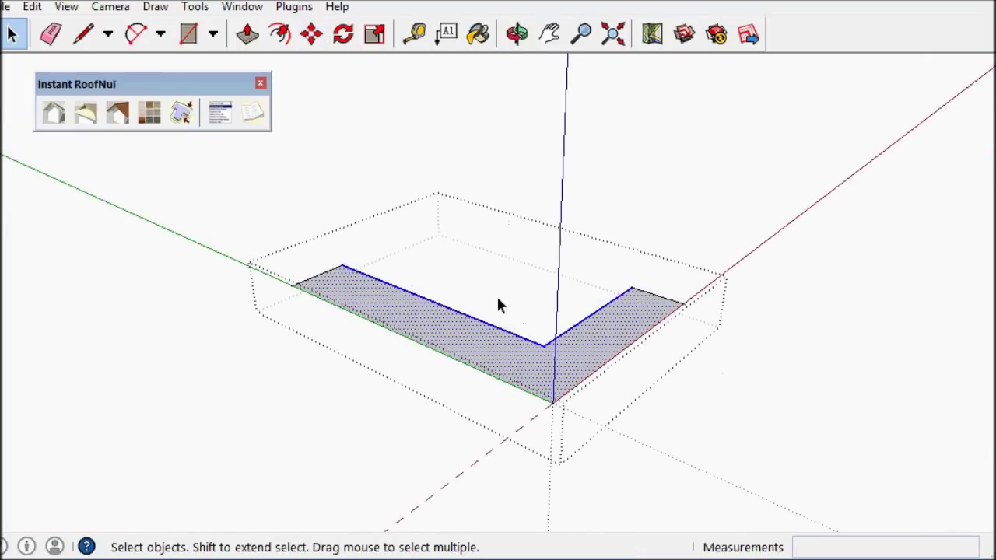
click(118, 112)
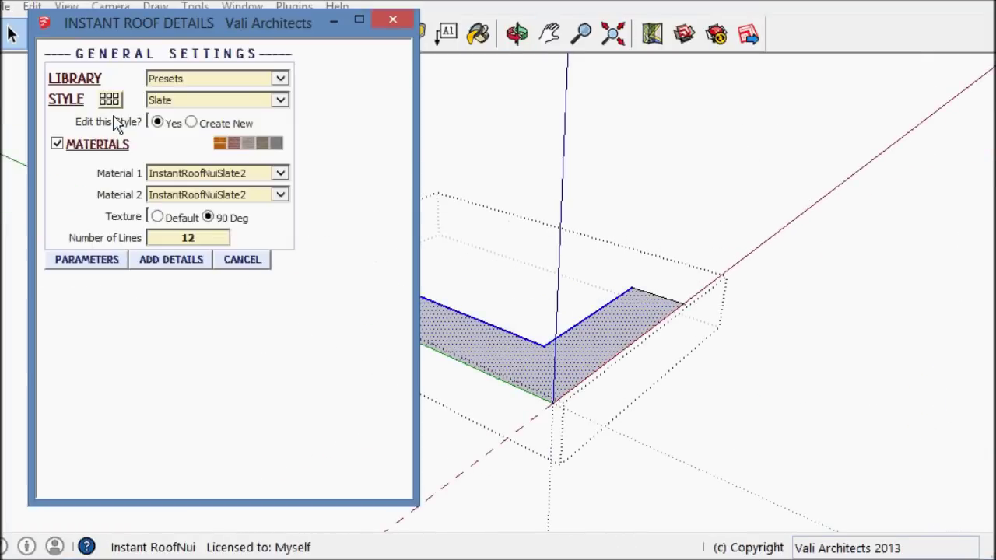
click(109, 99)
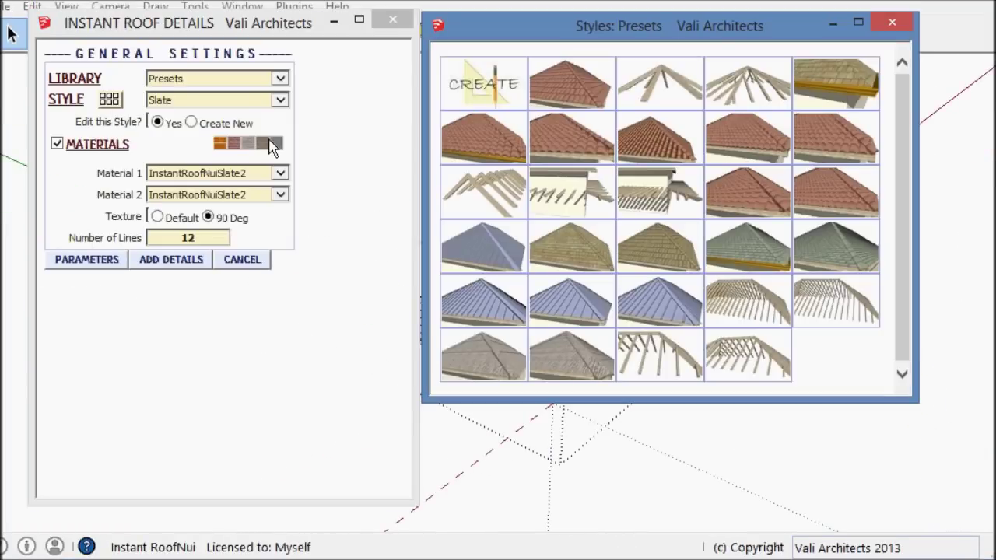
click(639, 204)
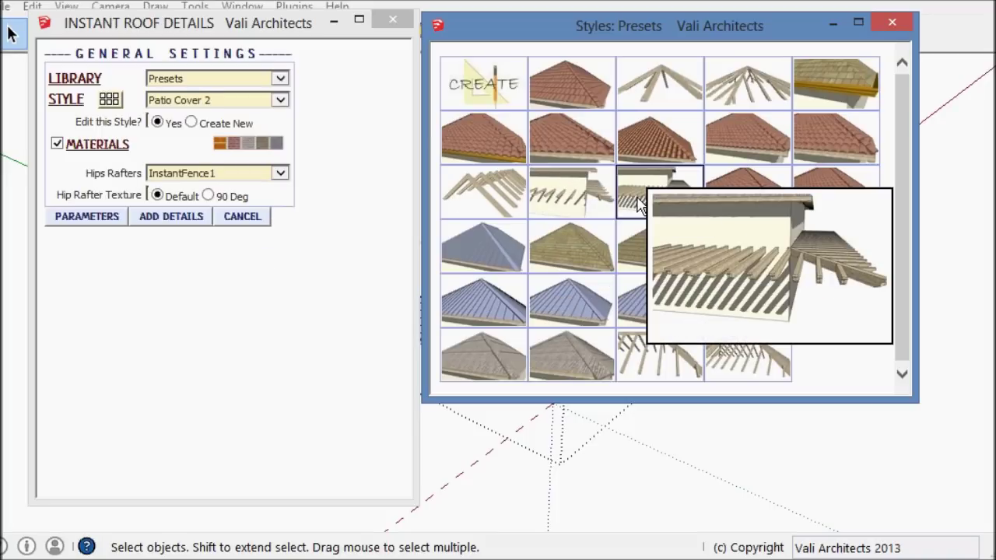
click(193, 217)
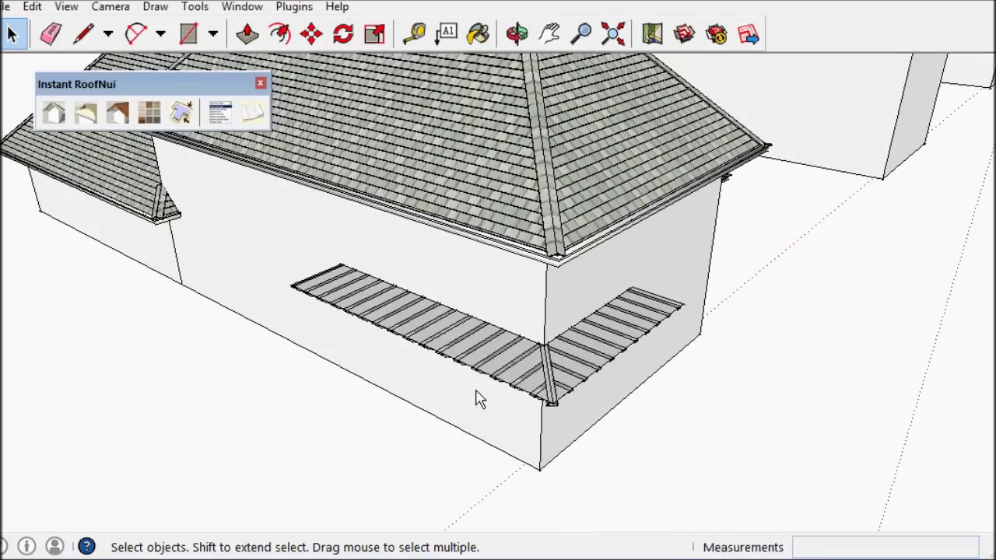
Step: Delete the group of sloped L-shaped patio faces that lies over the new hip and rafters
scroll(478, 399, up, 5)
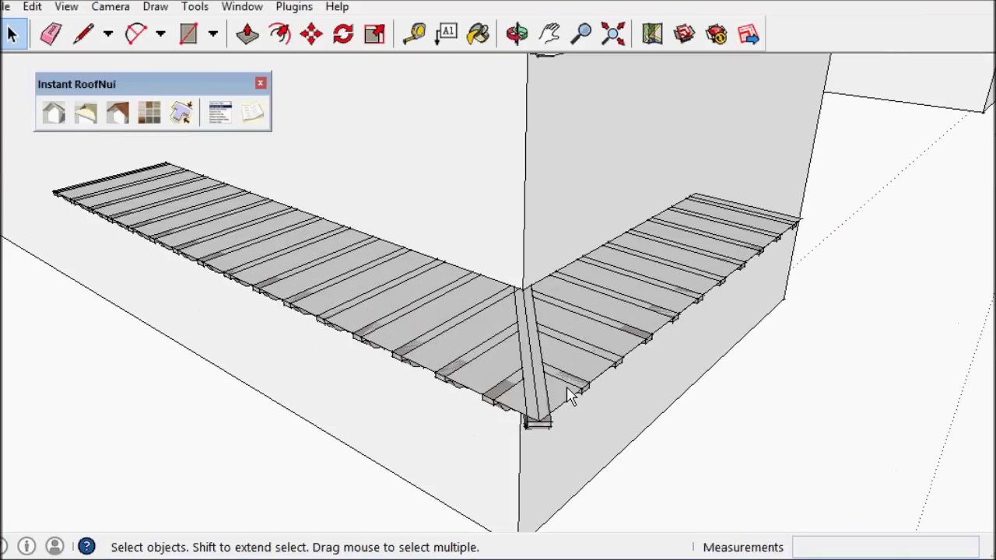
middle_drag(568, 396, 508, 347)
click(550, 374)
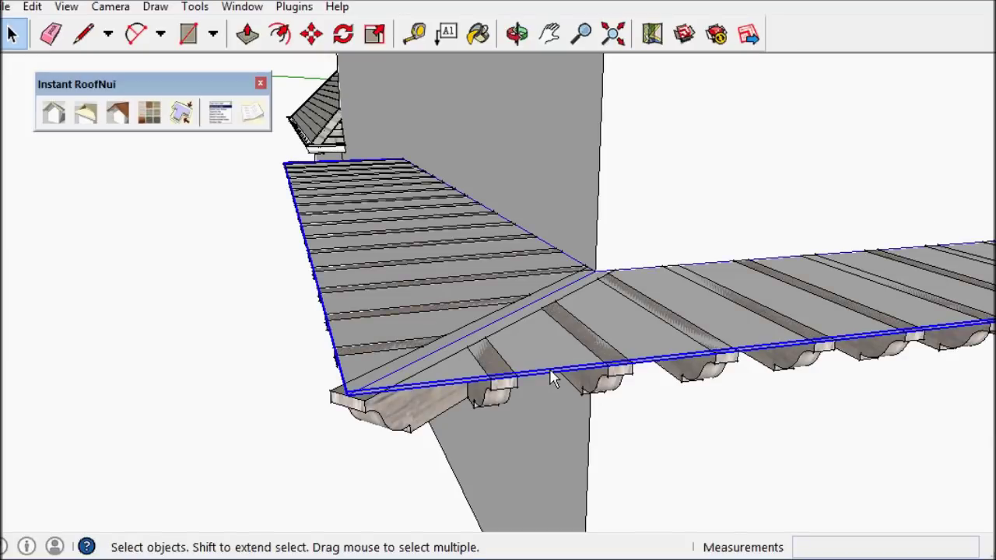
key(Delete)
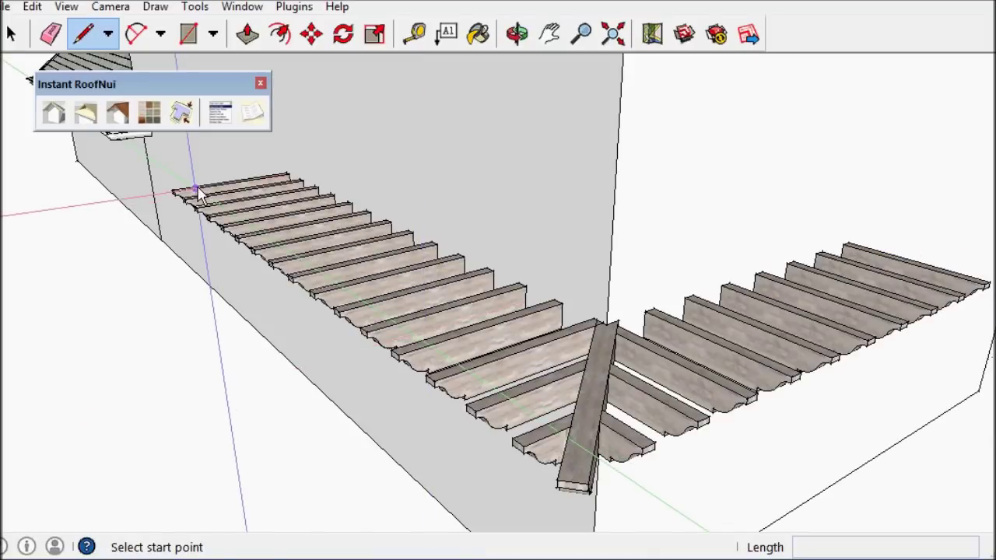
Step: Draw a straight line across the long row of patio rafters, extending past the hip, and move it down about 7 1/2"
click(197, 192)
click(646, 490)
key(space)
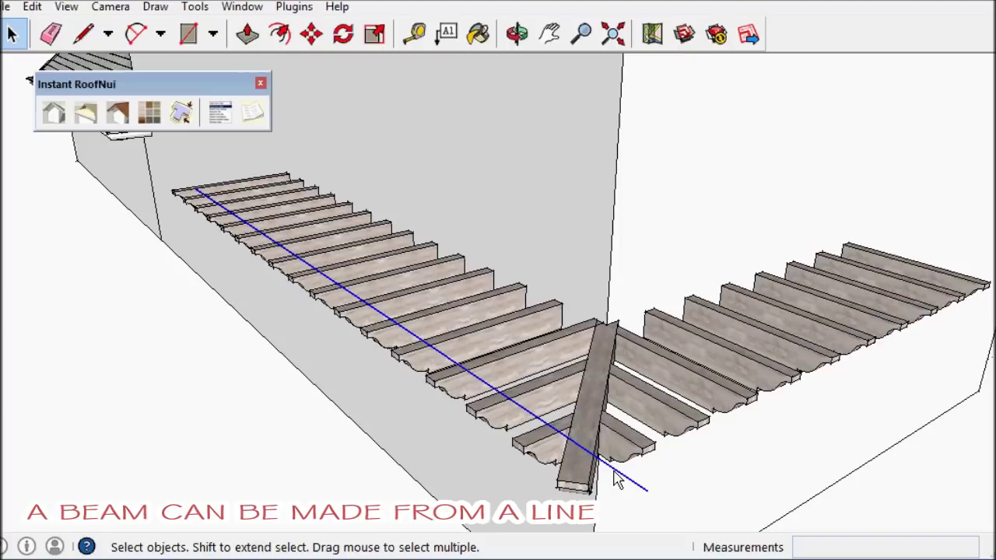
key(m)
click(518, 407)
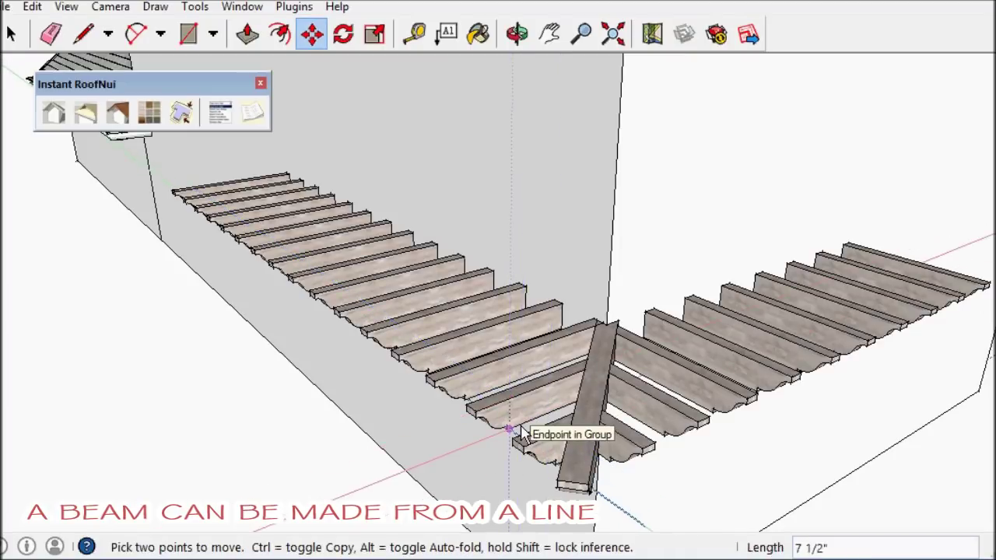
key(space)
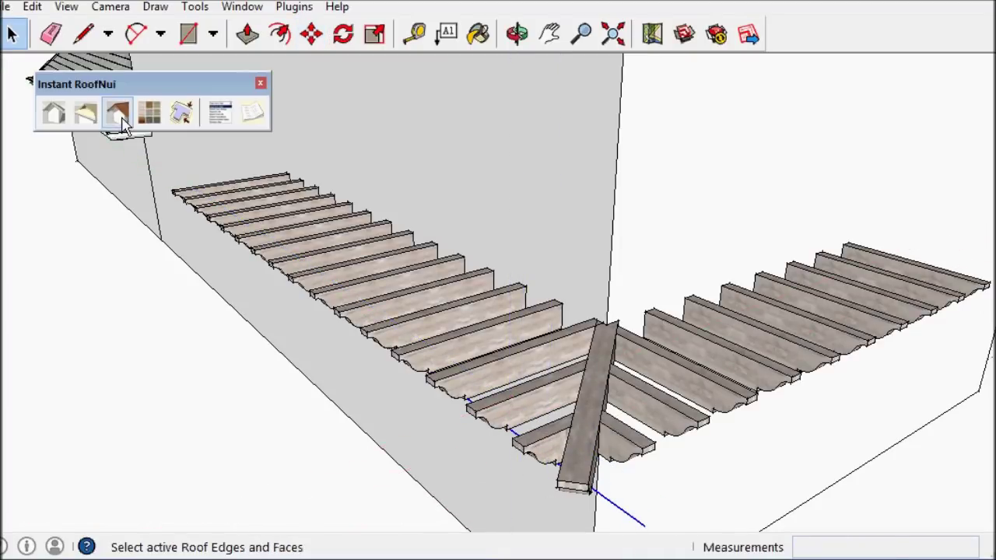
Step: Add roof details to the line using the Patio Cover 2 style with beams enabled and the beam type set to Radius 7
click(118, 115)
click(109, 100)
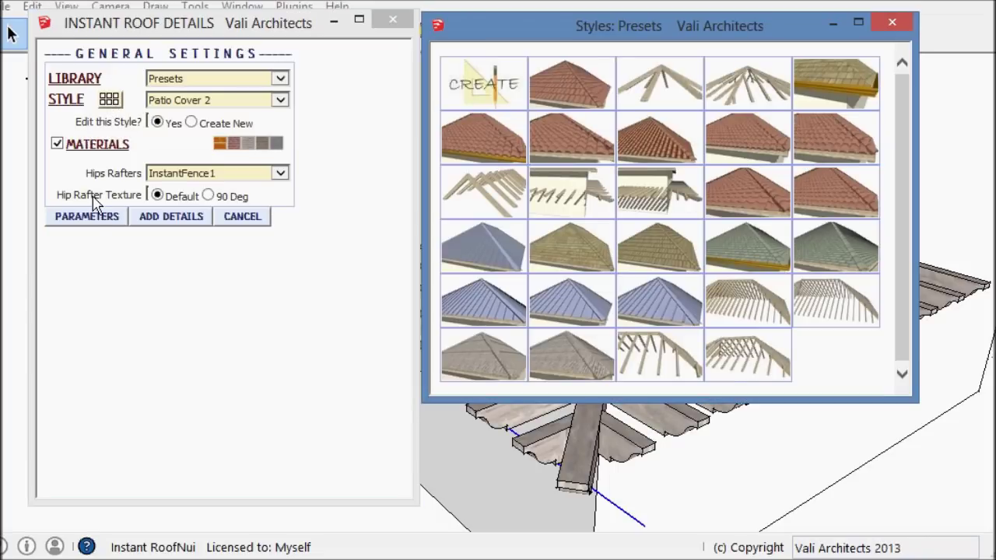
click(88, 216)
scroll(412, 289, down, 3)
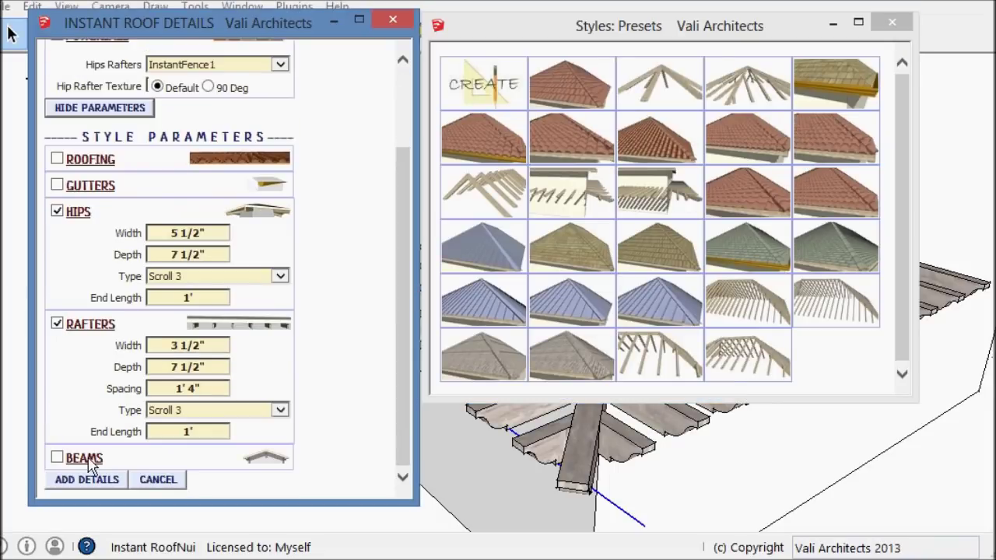
click(57, 458)
scroll(411, 415, down, 2)
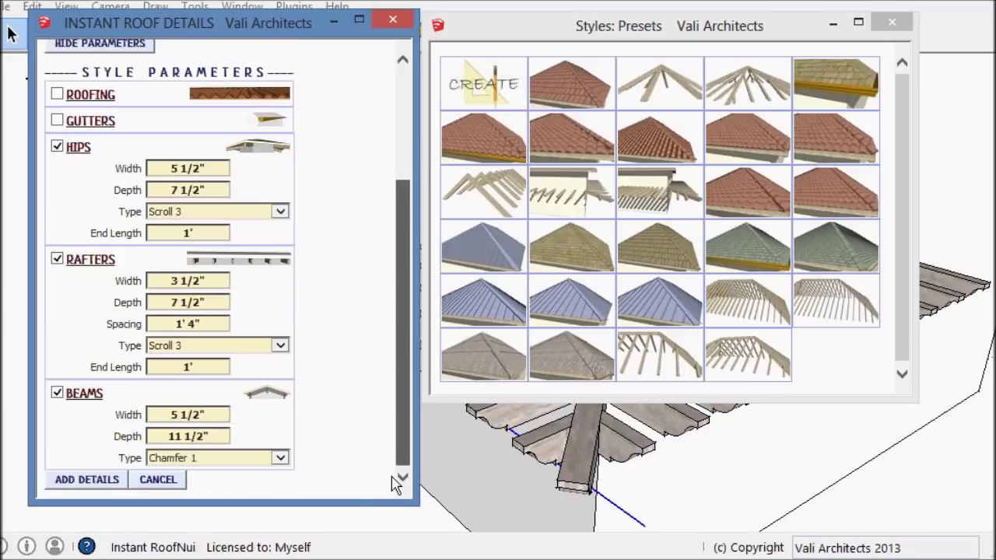
click(280, 459)
click(204, 525)
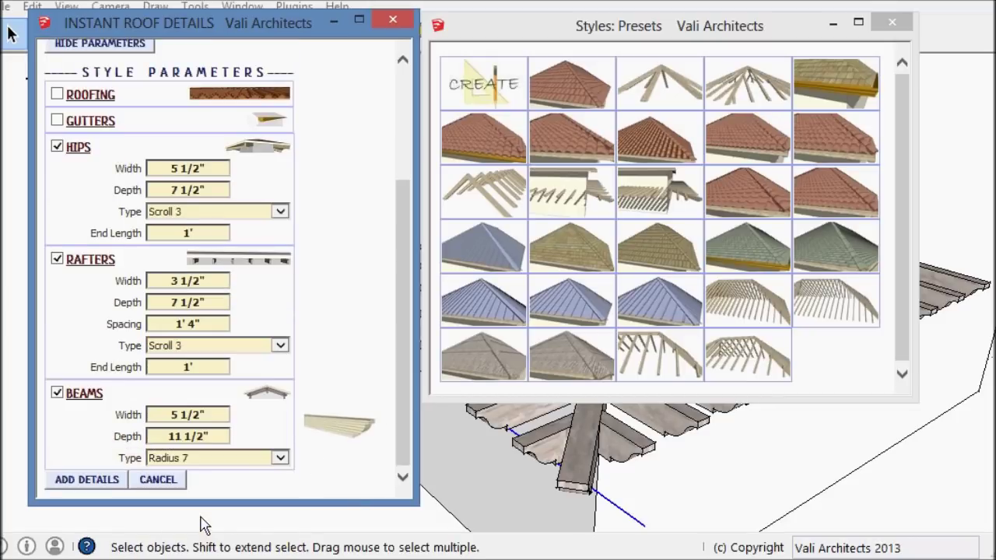
click(86, 480)
middle_drag(167, 444, 986, 172)
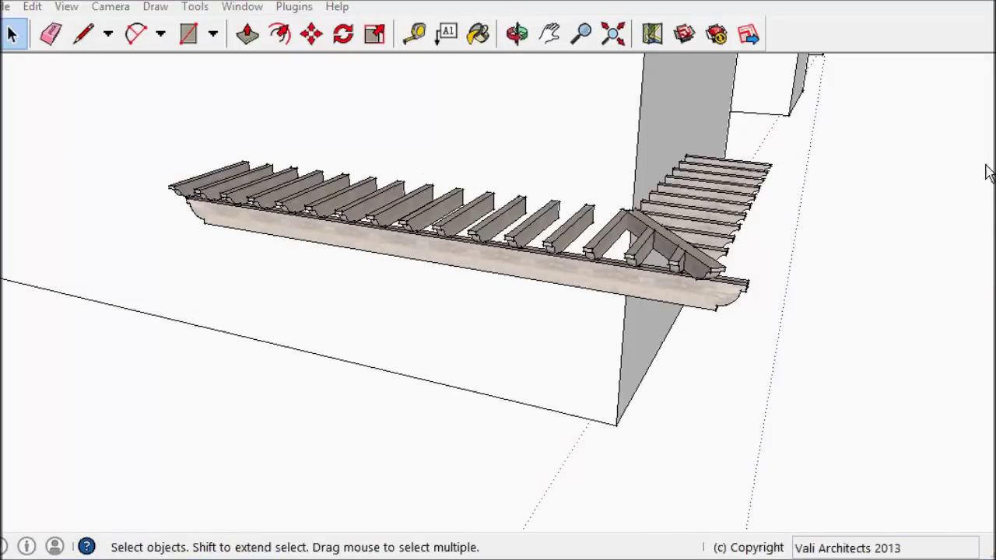
scroll(610, 196, down, 6)
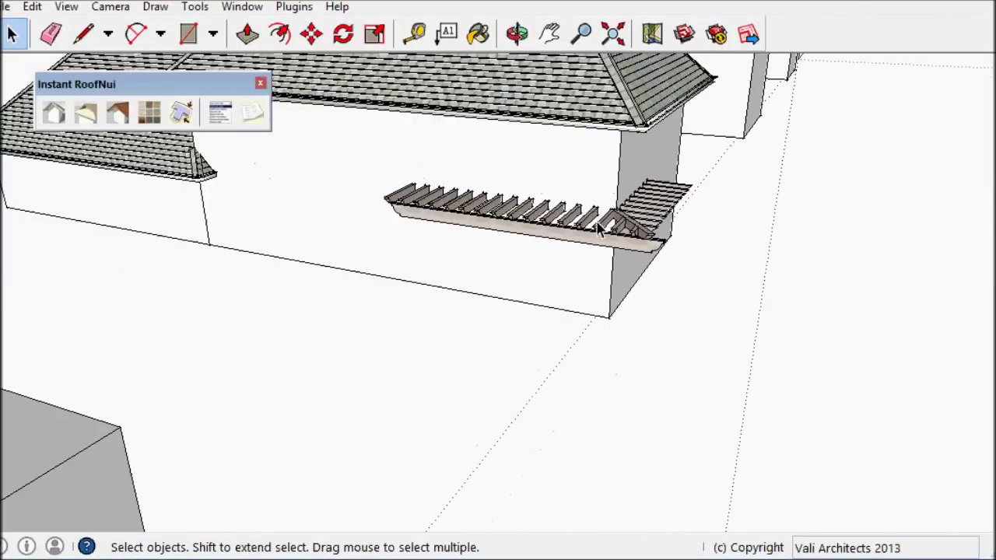
Step: Generate an Italian Renaissance preset roof without materials on both top faces of the next two-level building
mouse_move(595, 222)
middle_down()
mouse_move(556, 324)
mouse_move(889, 268)
mouse_move(884, 245)
mouse_move(763, 201)
middle_up()
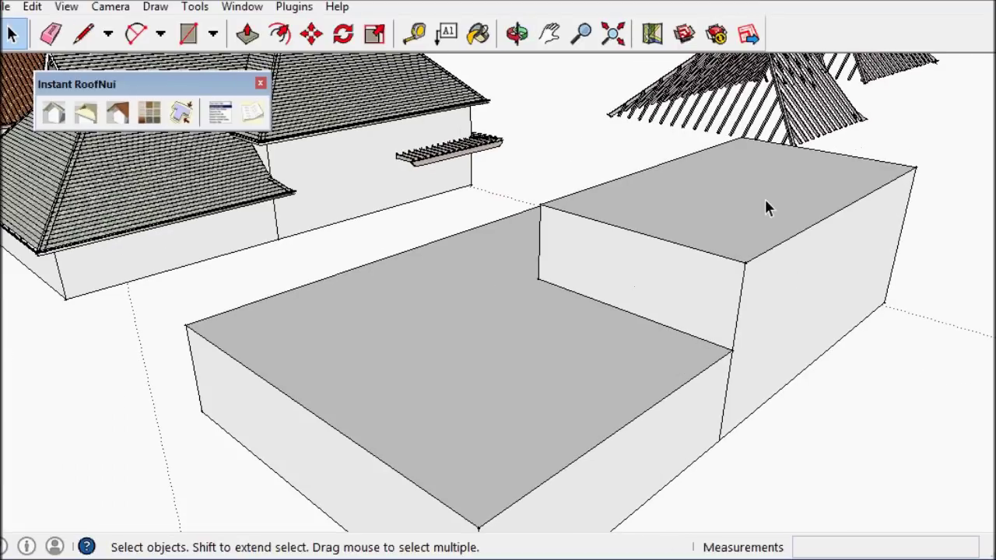
click(756, 196)
ctrl+click(504, 421)
click(53, 114)
click(97, 106)
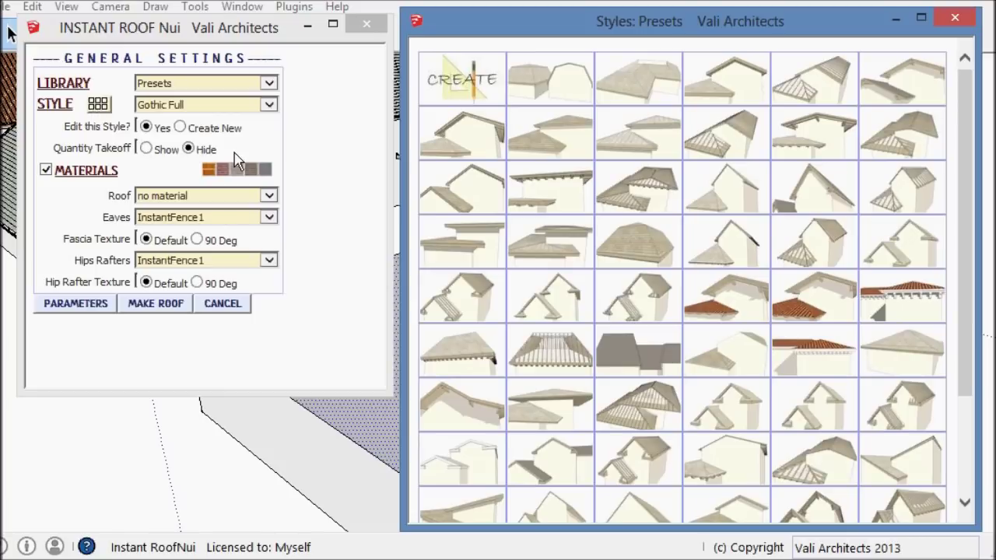
click(907, 300)
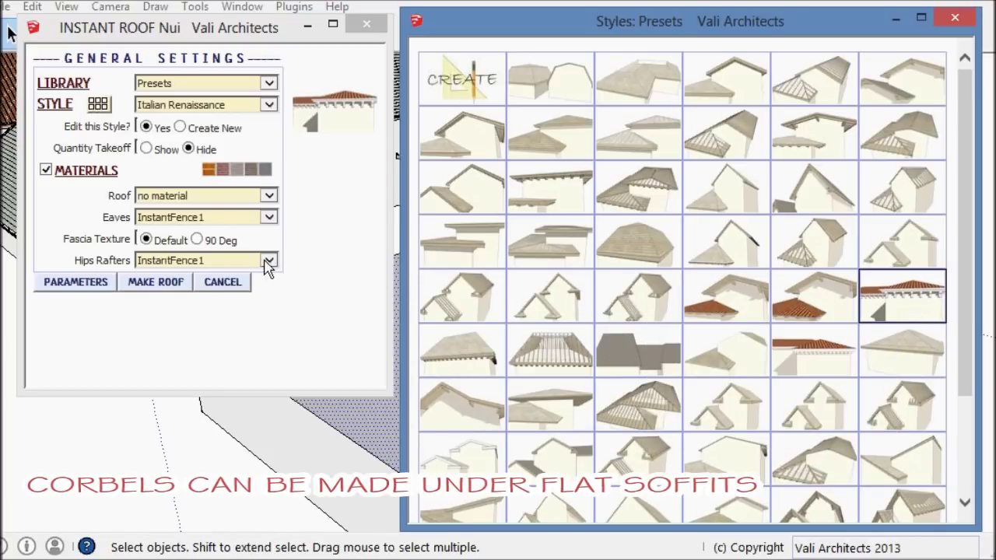
click(46, 170)
click(144, 199)
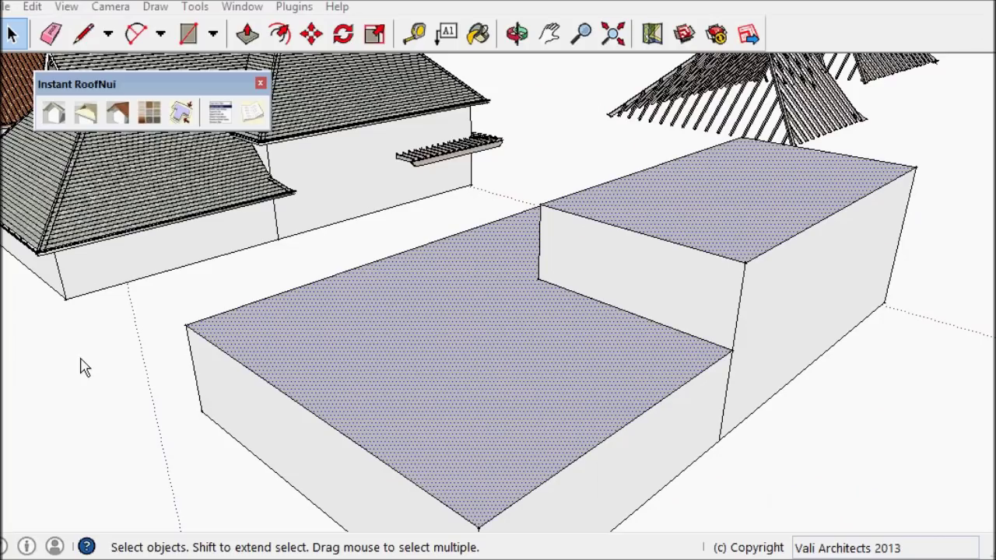
middle_drag(83, 368, 505, 389)
scroll(496, 417, up, 8)
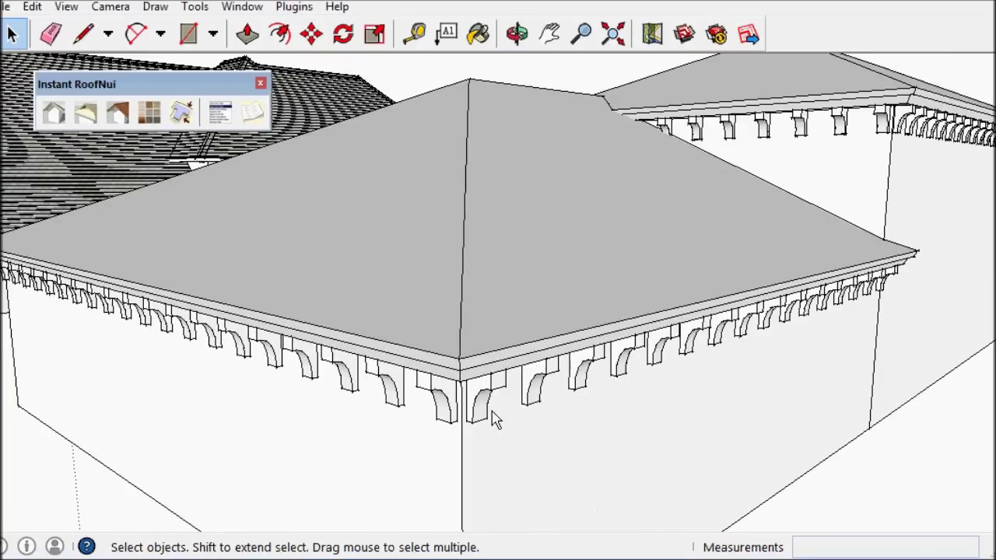
Step: Move the front vertical corner edge of the next box building 0.005 along the red axis
middle_drag(459, 418, 506, 344)
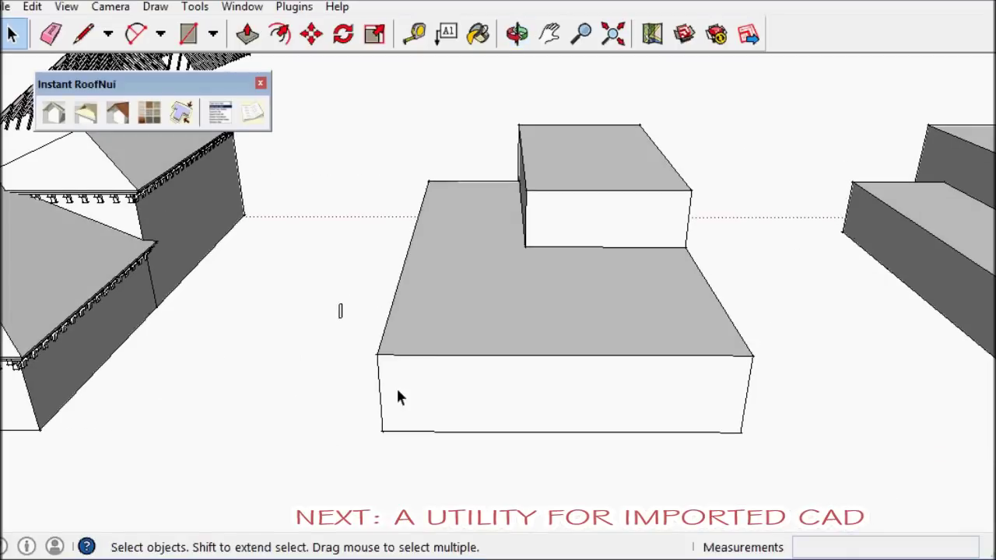
key(m)
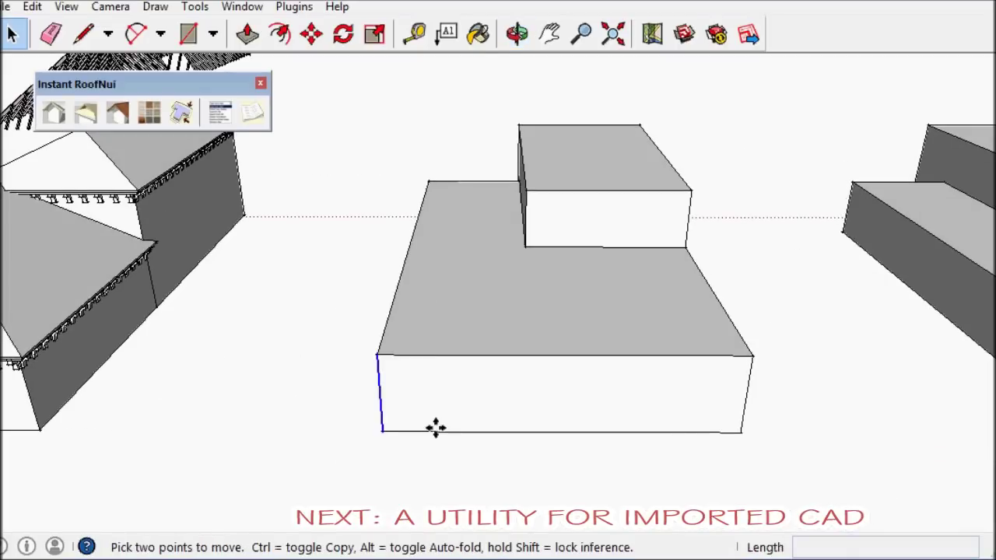
click(435, 428)
text(0.005)
key(Return)
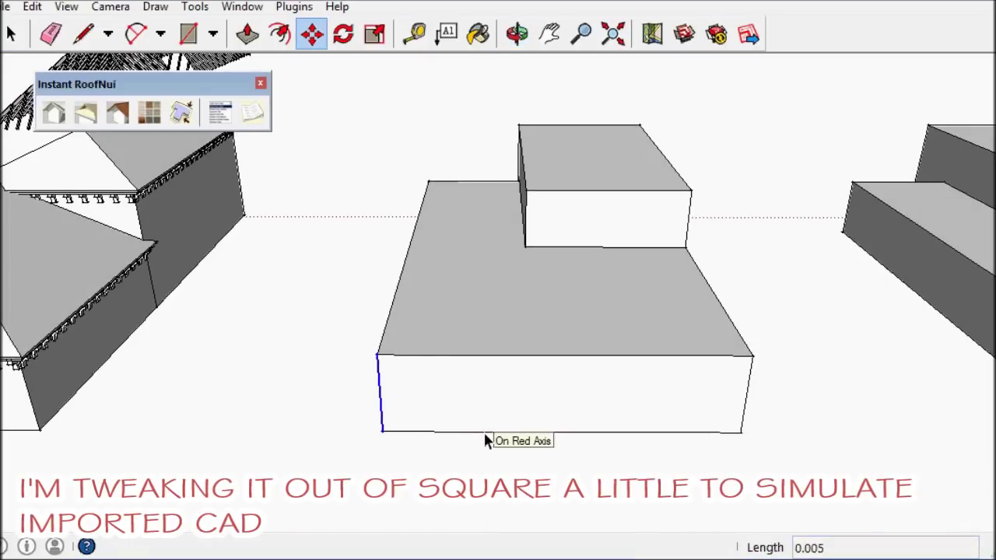
key(space)
Step: Try to generate a roof on both top faces of the out-of-square building, and undo the attempt
click(577, 319)
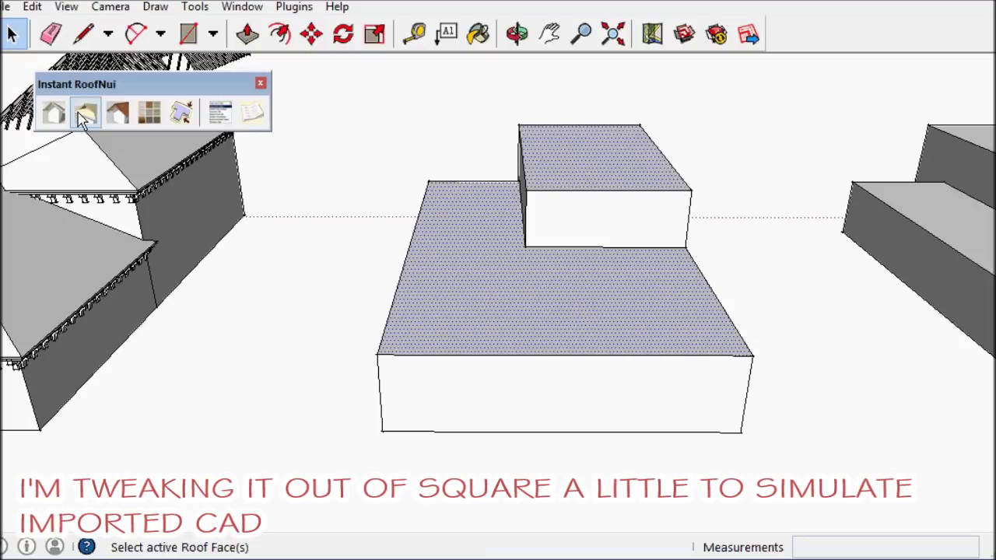
click(54, 113)
click(166, 200)
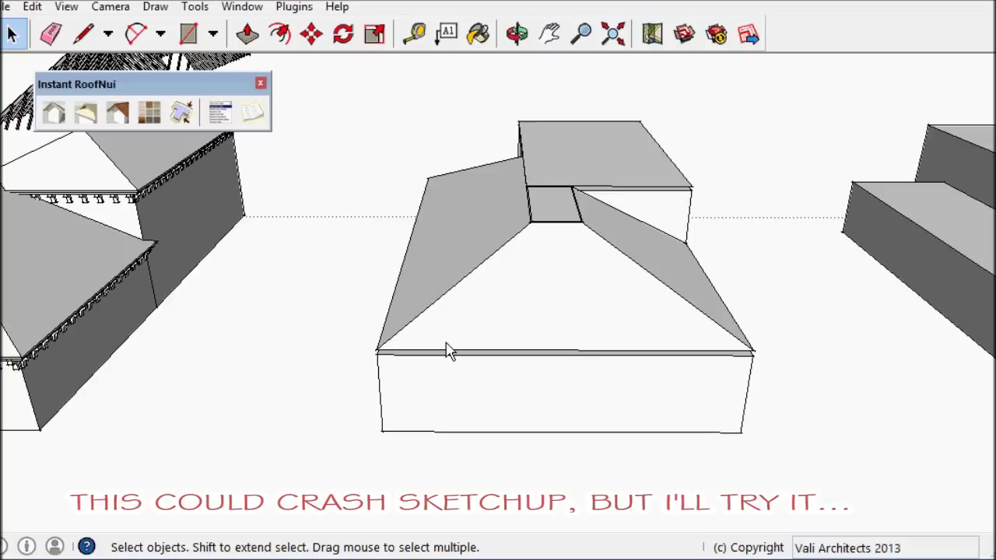
scroll(671, 306, up, 2)
middle_drag(671, 306, 554, 226)
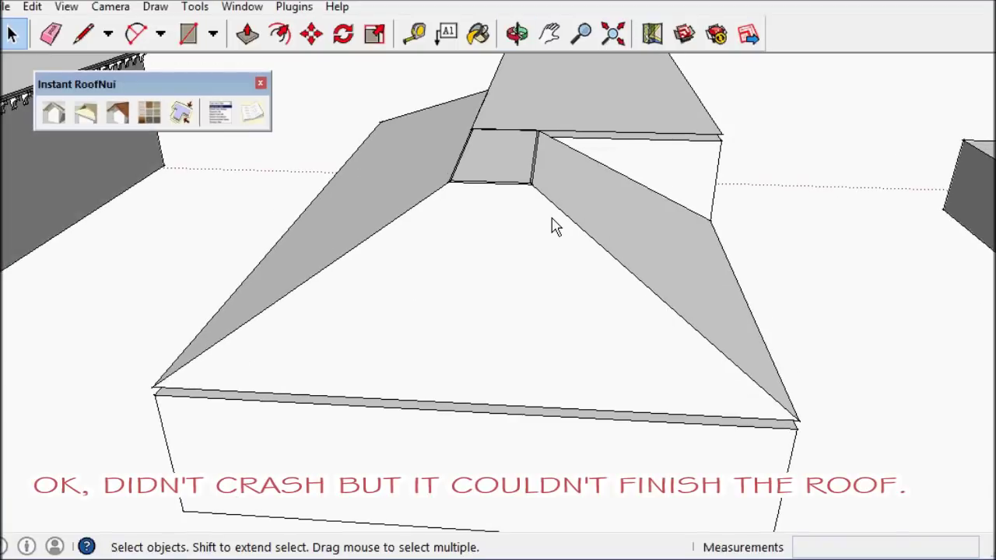
key(ctrl+z)
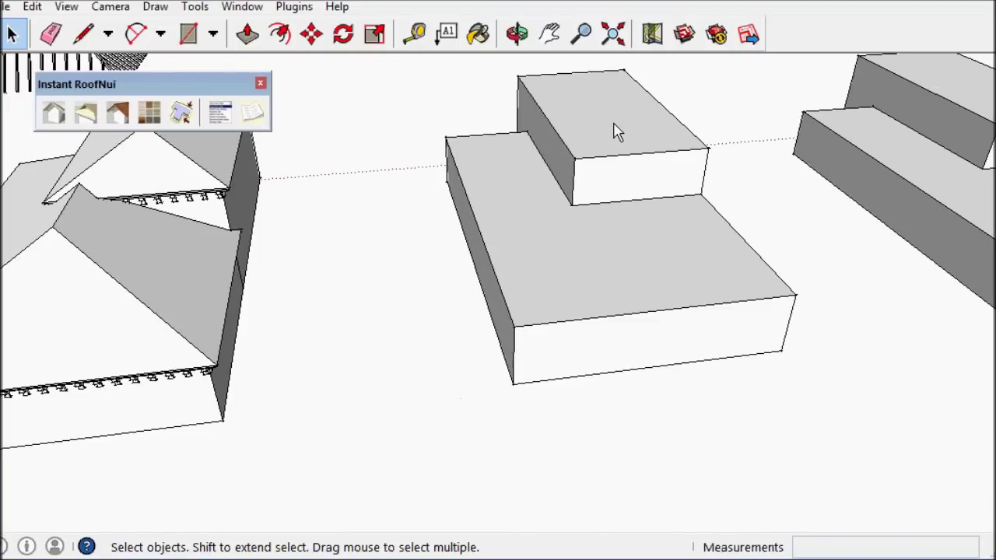
Step: Run CAD Fixer on the building's two top faces with Roughness Good and no search for octagons or hexagons
click(613, 132)
shift+click(610, 251)
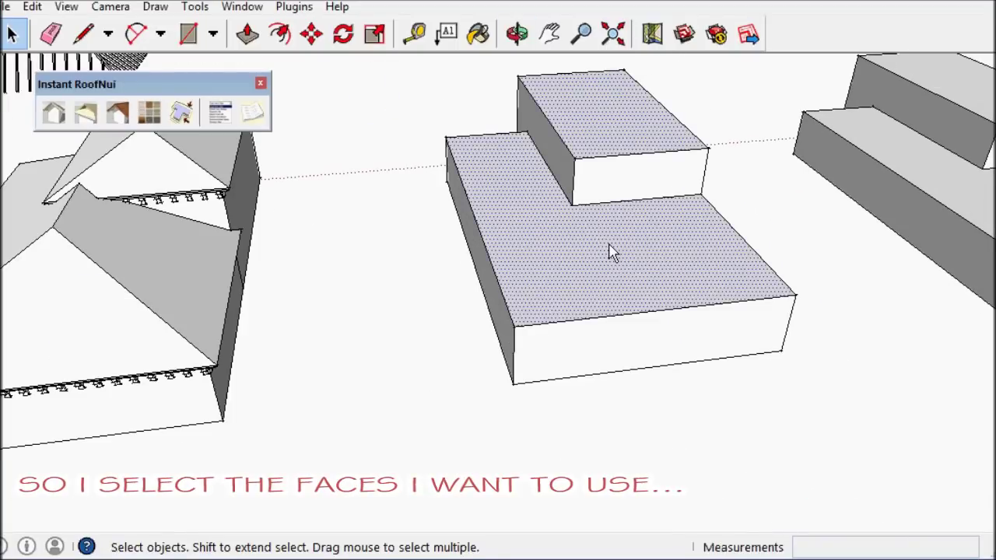
click(182, 111)
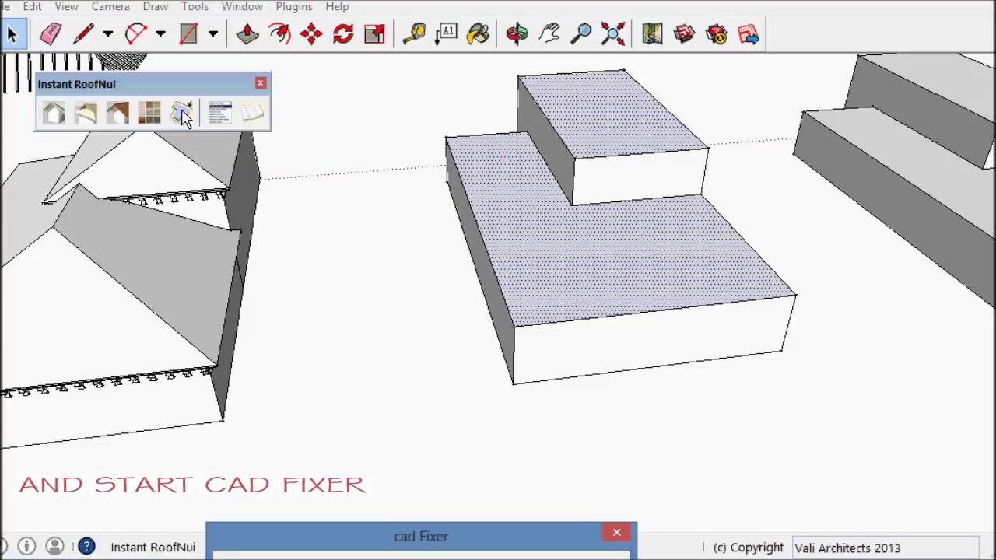
click(456, 225)
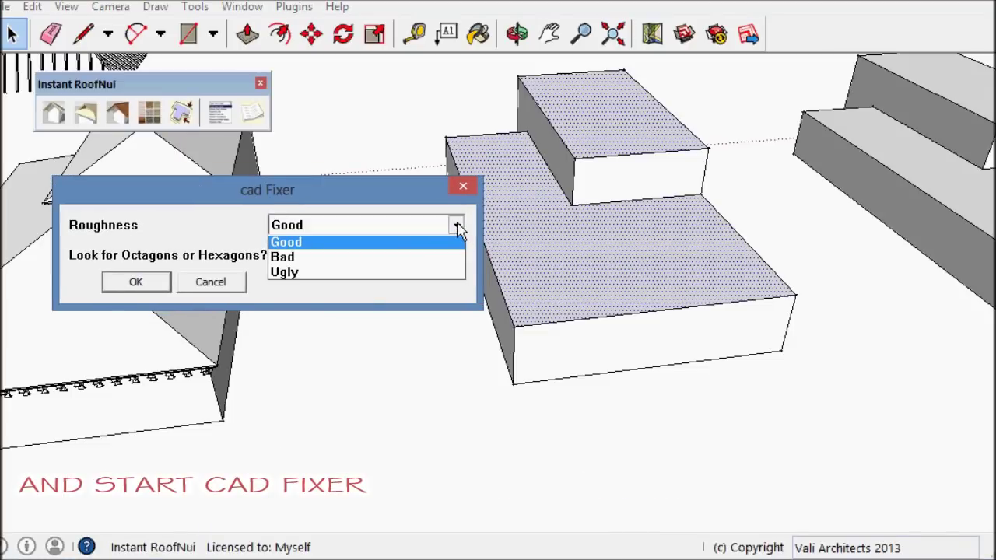
click(416, 242)
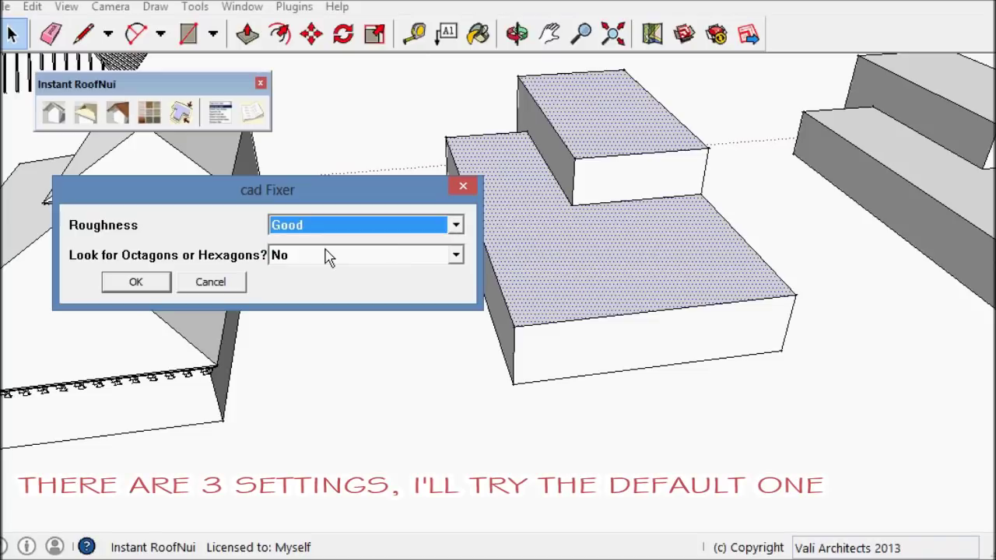
click(135, 281)
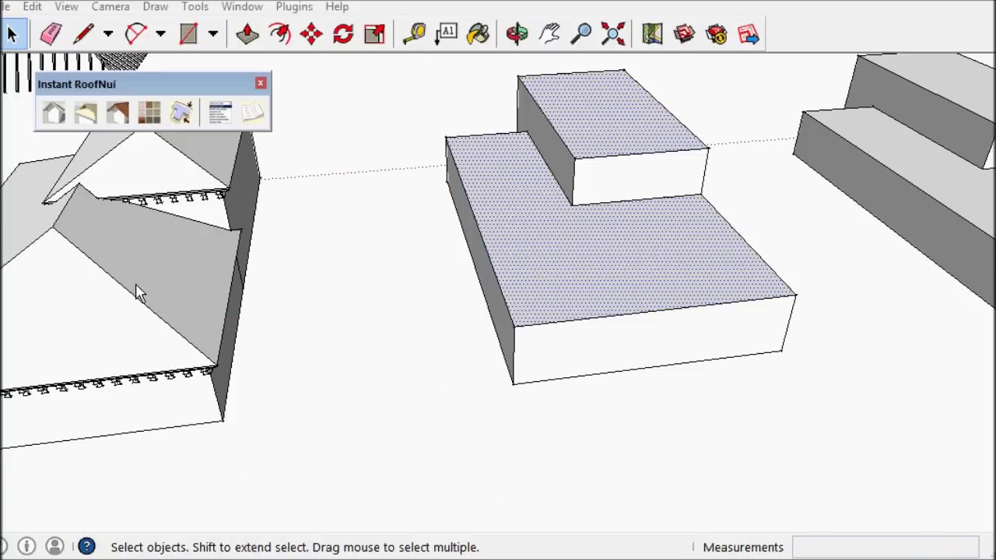
click(393, 373)
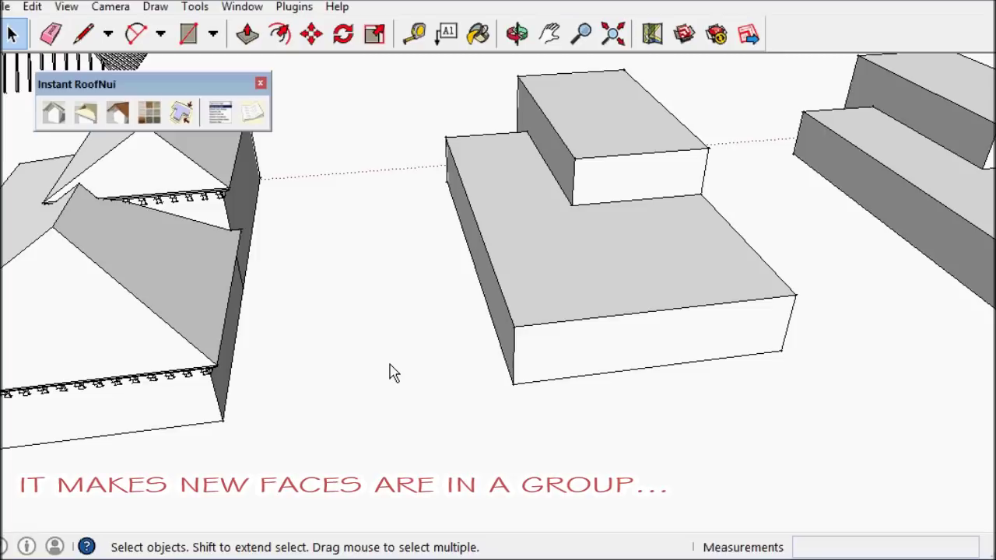
Step: Find the group of corrected faces in the Outliner, open it for editing and select both faces inside
key(shift+o)
click(45, 423)
double_click(482, 287)
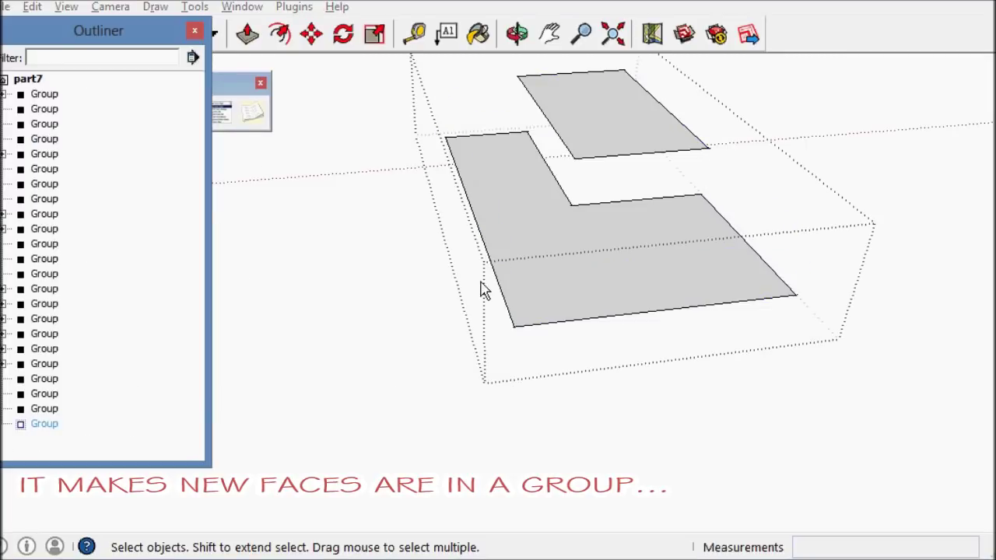
click(576, 257)
shift+click(609, 134)
click(194, 31)
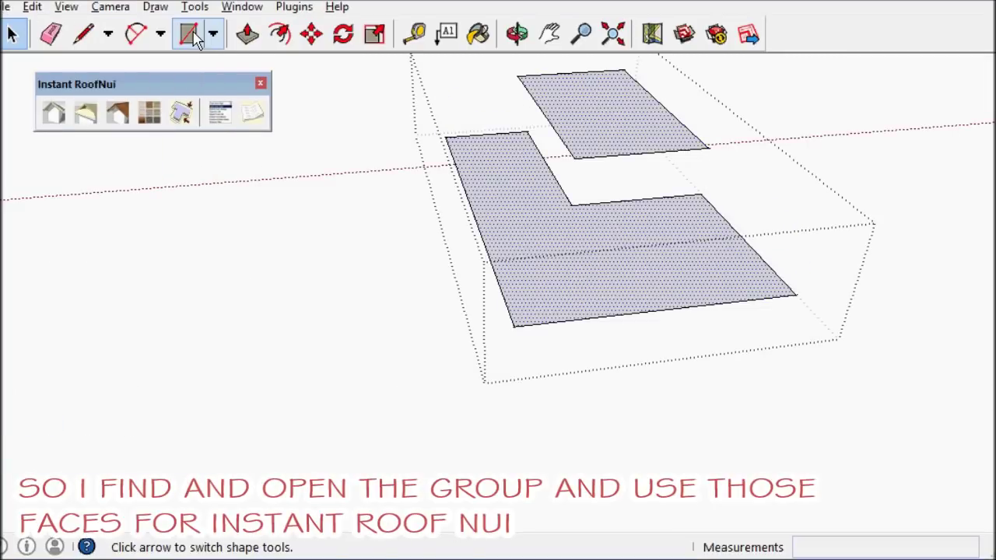
Step: Generate a roof on the corrected faces with New Roof style, quantity takeoff shown and no materials, and dismiss the takeoff report
click(54, 113)
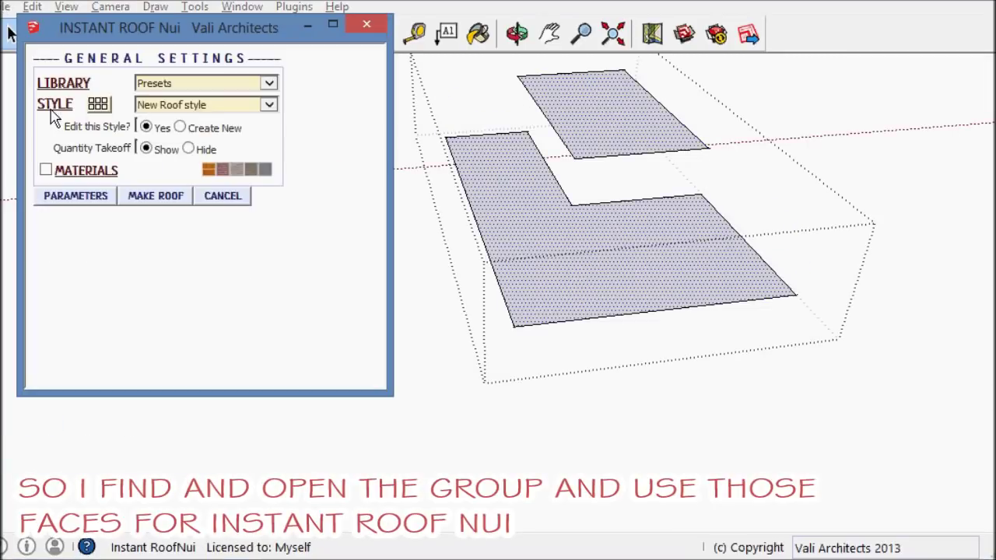
click(162, 196)
drag(439, 441, 294, 212)
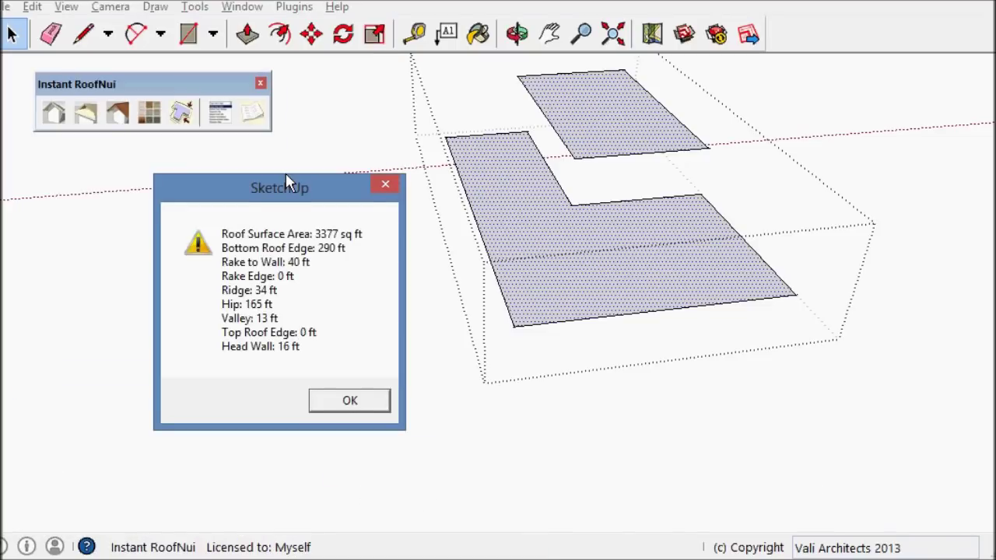
click(337, 384)
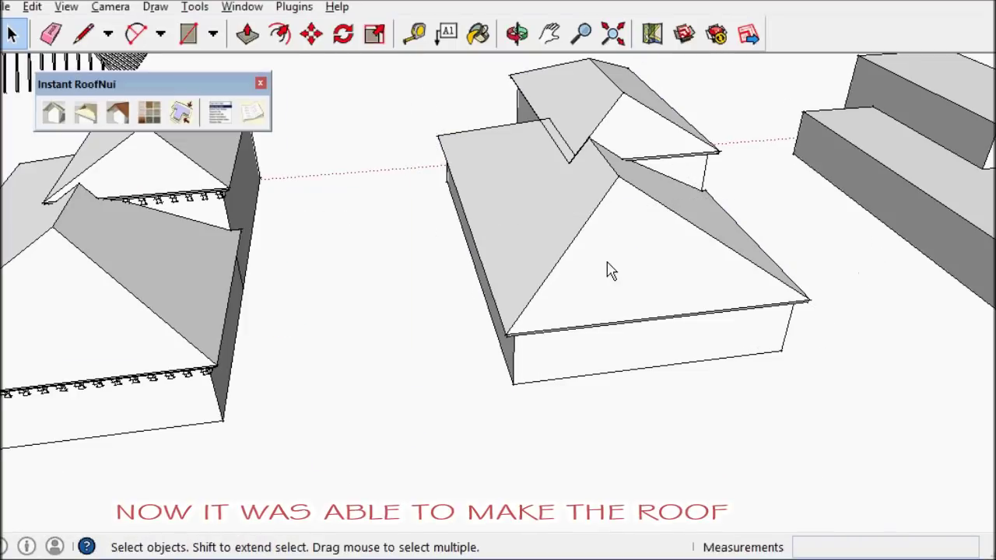
Step: Select the eave edges along the lower and upper parts of the roof built on the corrected faces
key(o)
drag(620, 240, 456, 189)
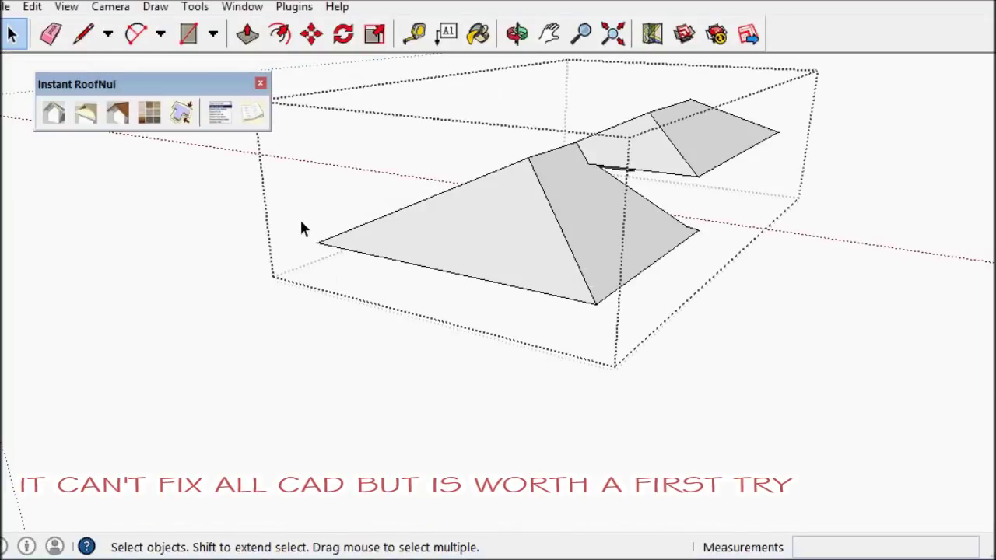
drag(272, 211, 771, 333)
ctrl+drag(644, 117, 826, 196)
ctrl+click(673, 171)
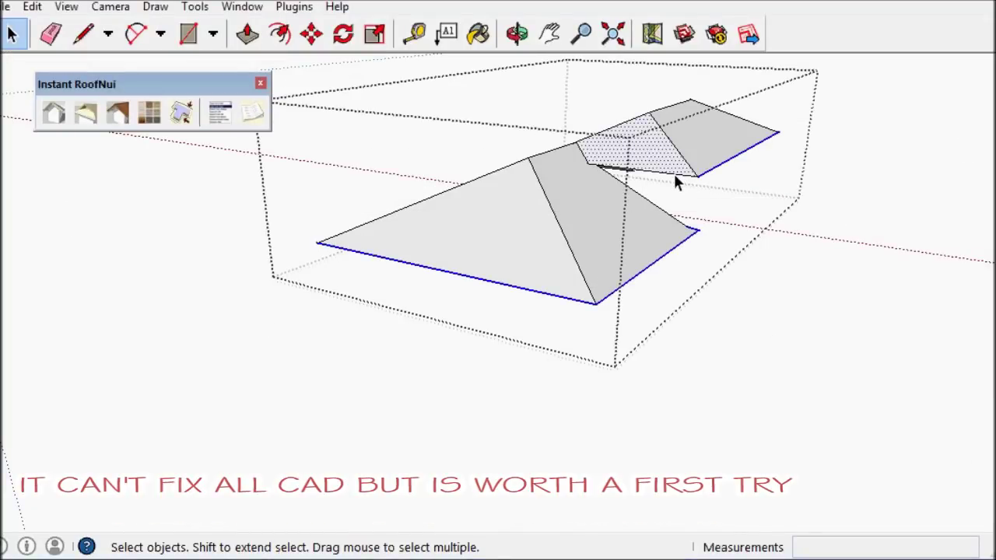
Step: Add gutters to the selected eaves with a new detail style, using the Belly type, 5" wide and 6" high
click(117, 113)
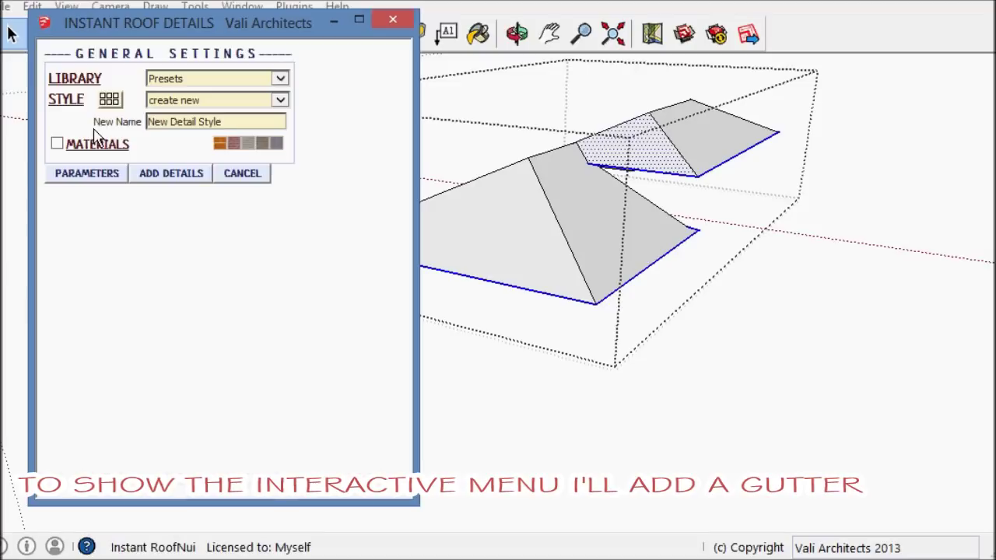
click(74, 176)
click(57, 224)
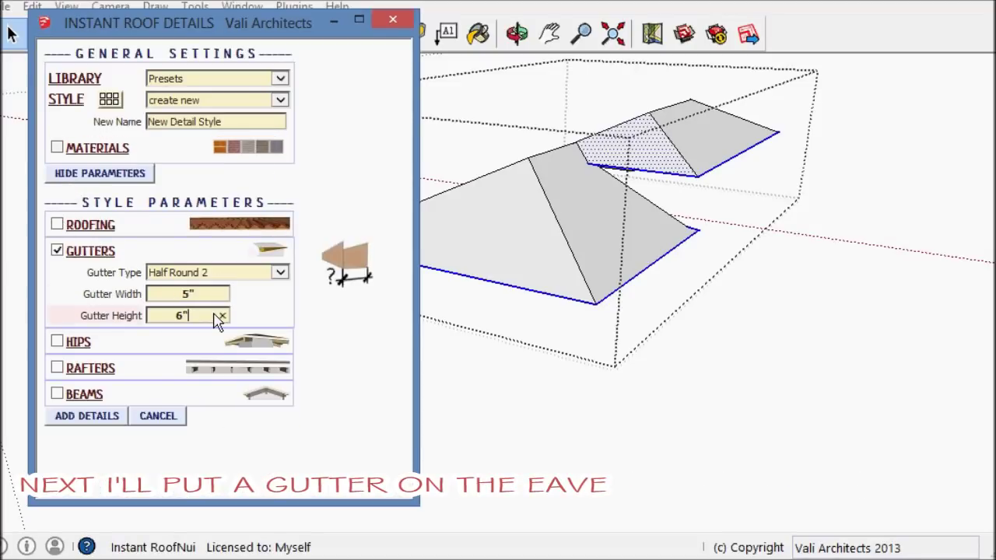
click(280, 272)
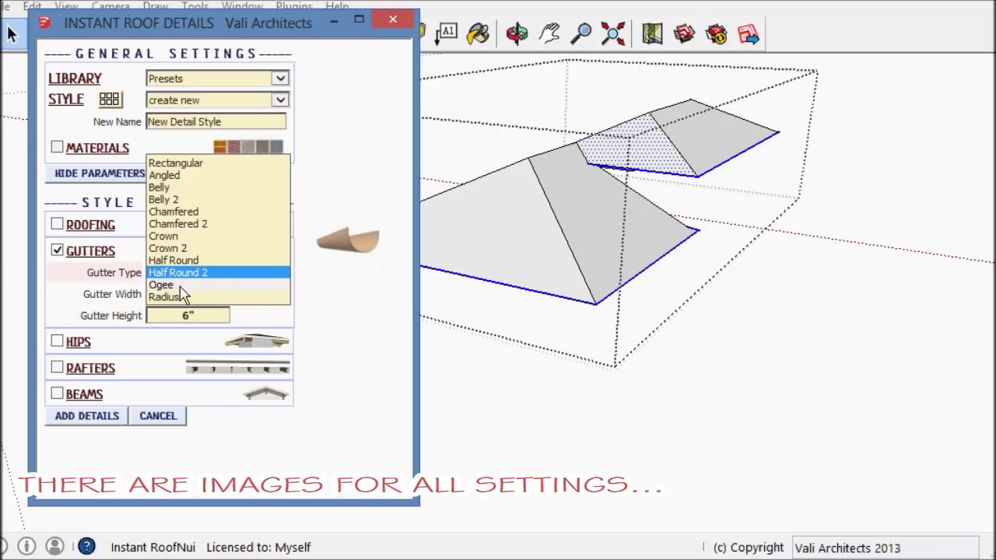
click(180, 285)
click(280, 272)
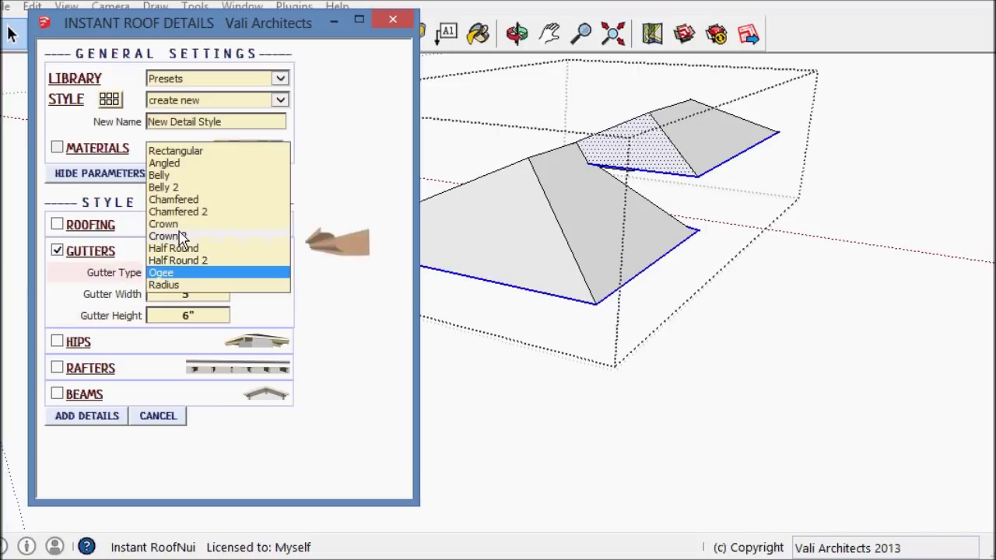
click(171, 217)
click(280, 272)
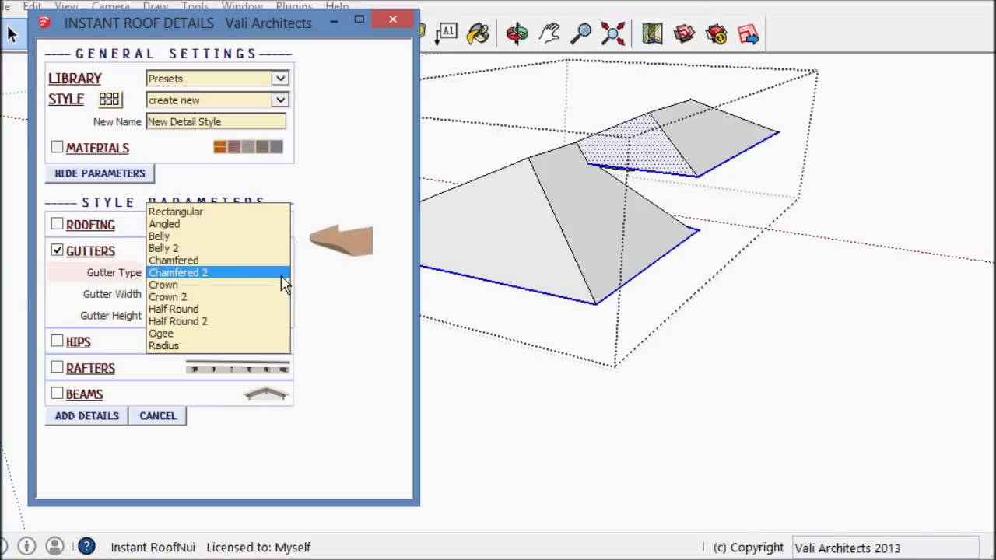
click(173, 235)
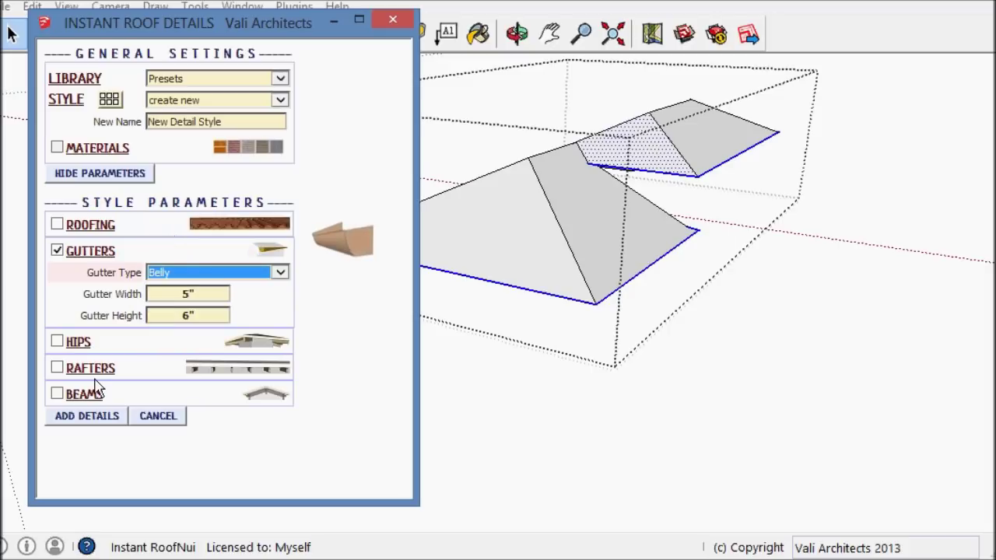
click(86, 416)
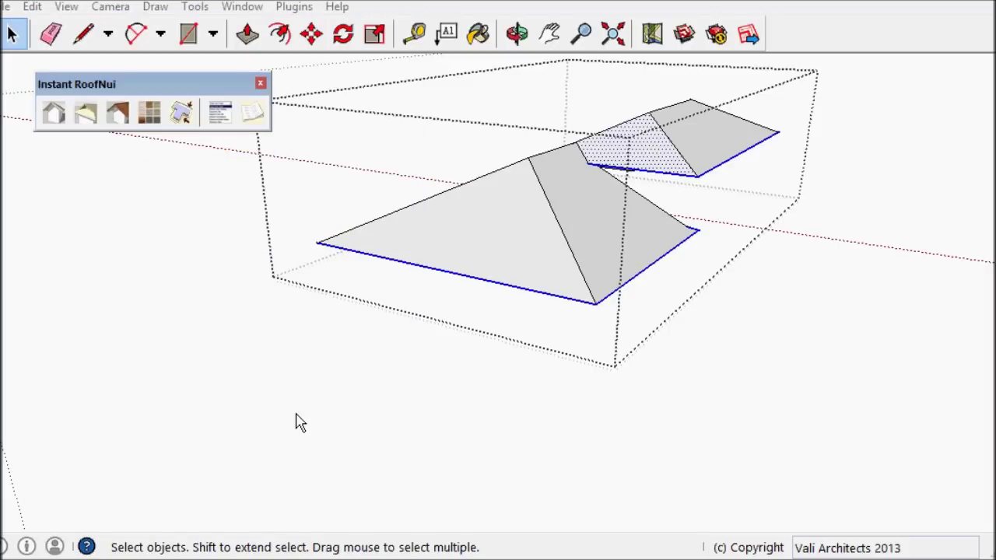
scroll(635, 306, up, 10)
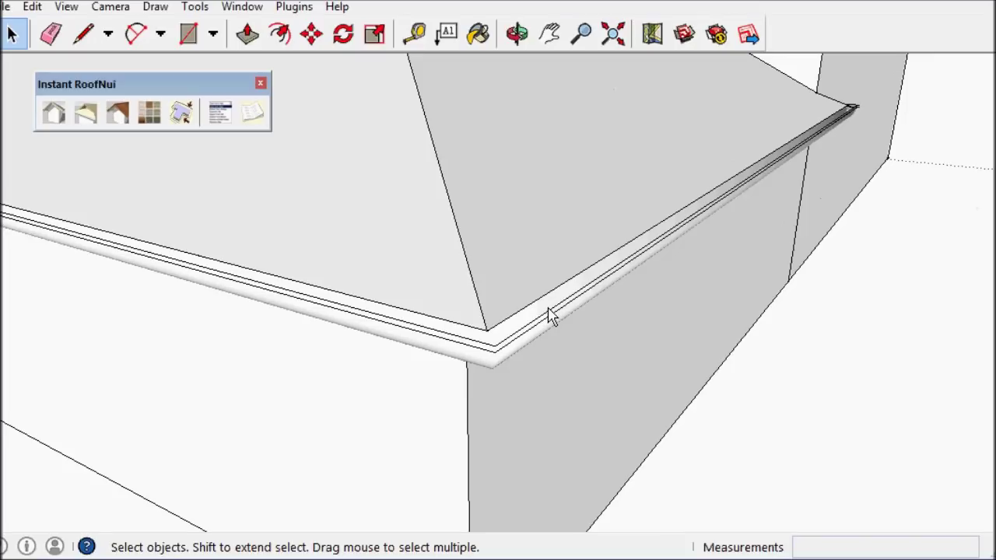
middle_drag(573, 326, 462, 269)
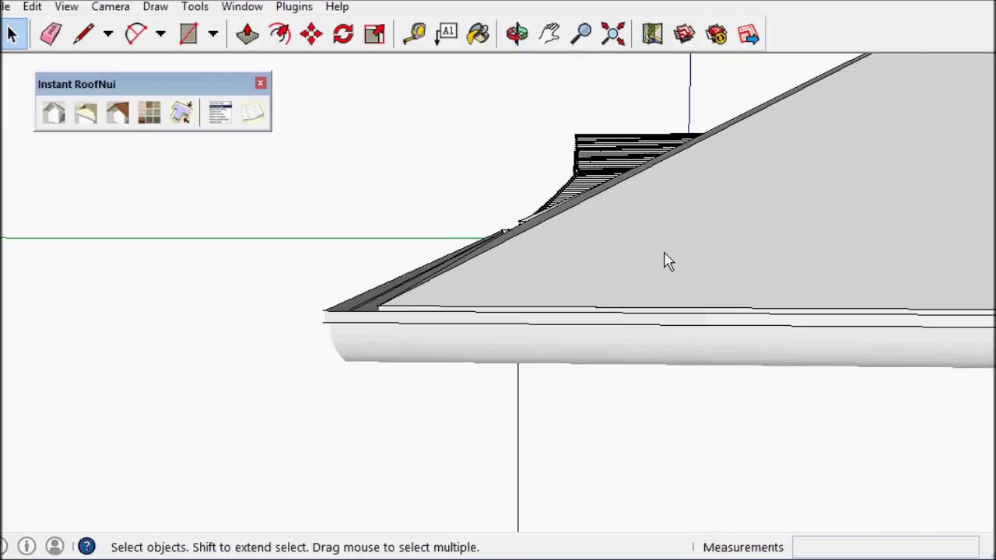
Step: Select both top faces of the next unroofed building, plus the front top edge of its taller block
scroll(731, 244, down, 1)
scroll(731, 244, down, 2)
middle_drag(718, 242, 366, 311)
click(347, 295)
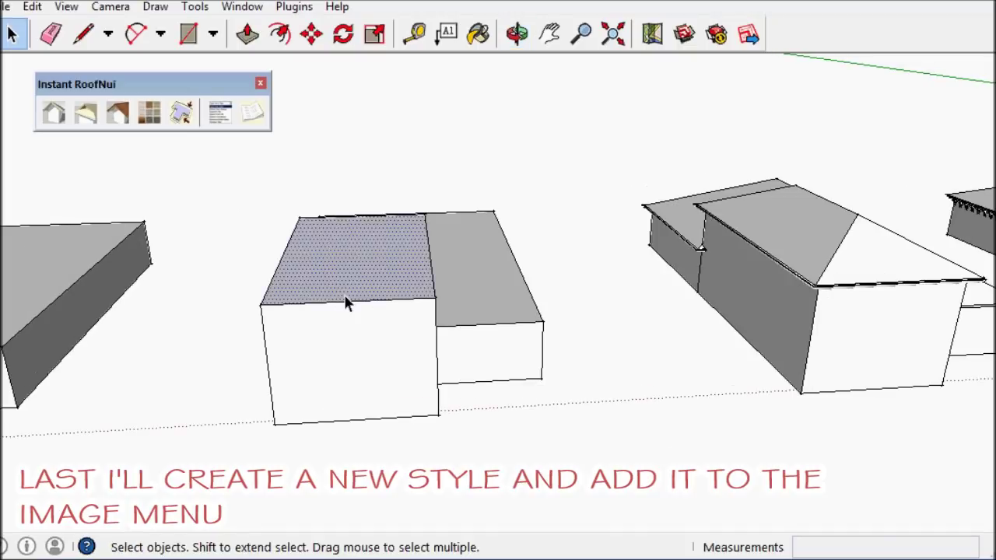
click(432, 251)
middle_drag(433, 251, 408, 296)
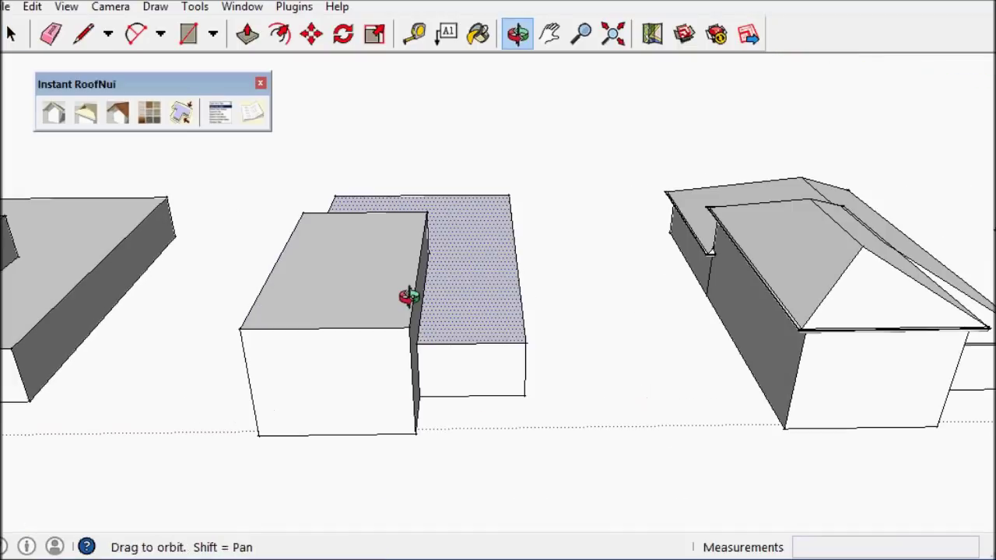
ctrl+click(342, 323)
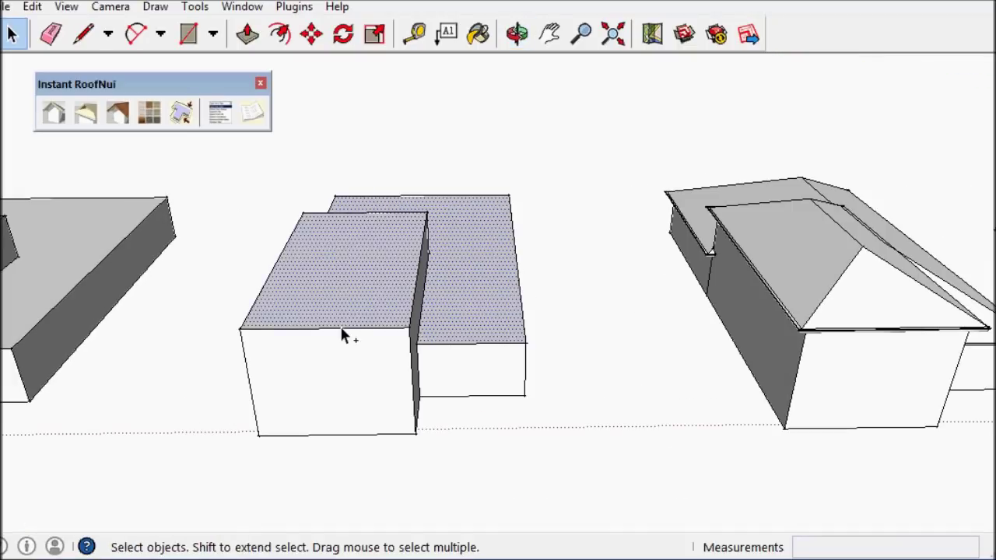
Step: Start a new roof on the selection and pick the Hacienda preset from the style images as its template
click(84, 114)
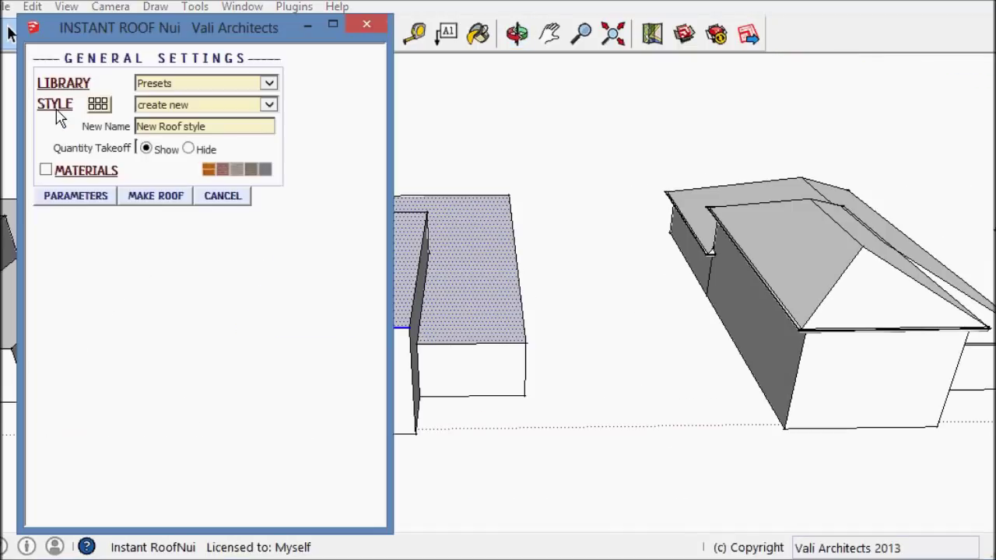
click(99, 107)
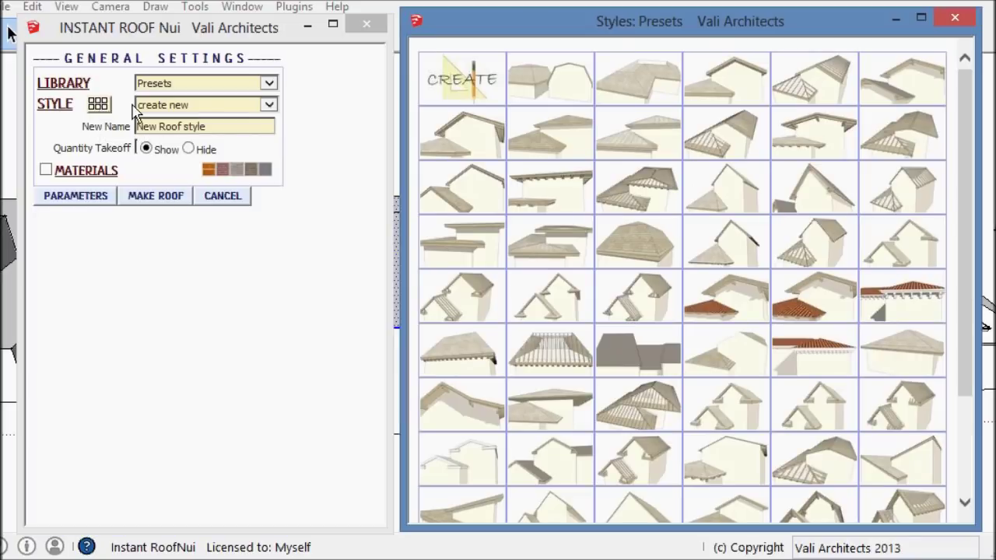
mouse_move(721, 303)
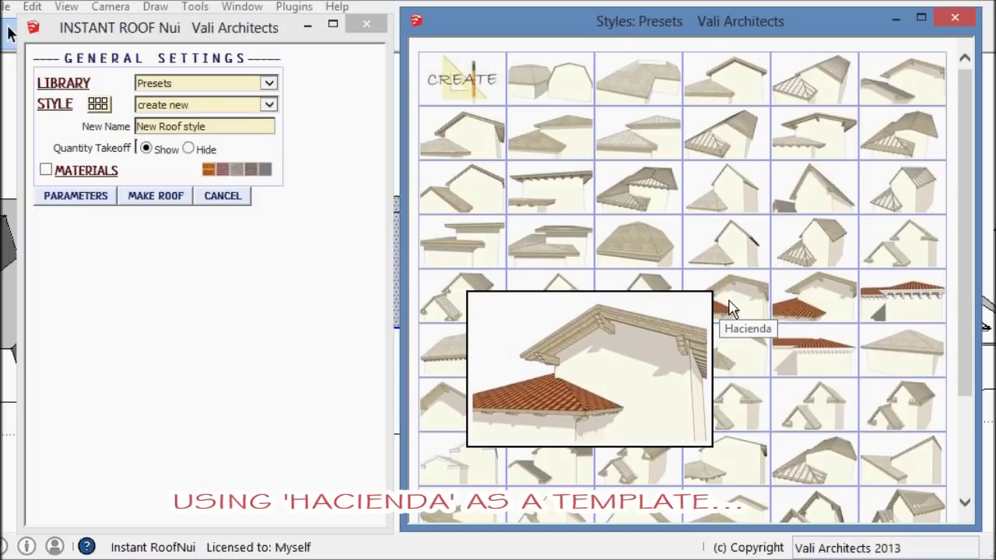
click(731, 307)
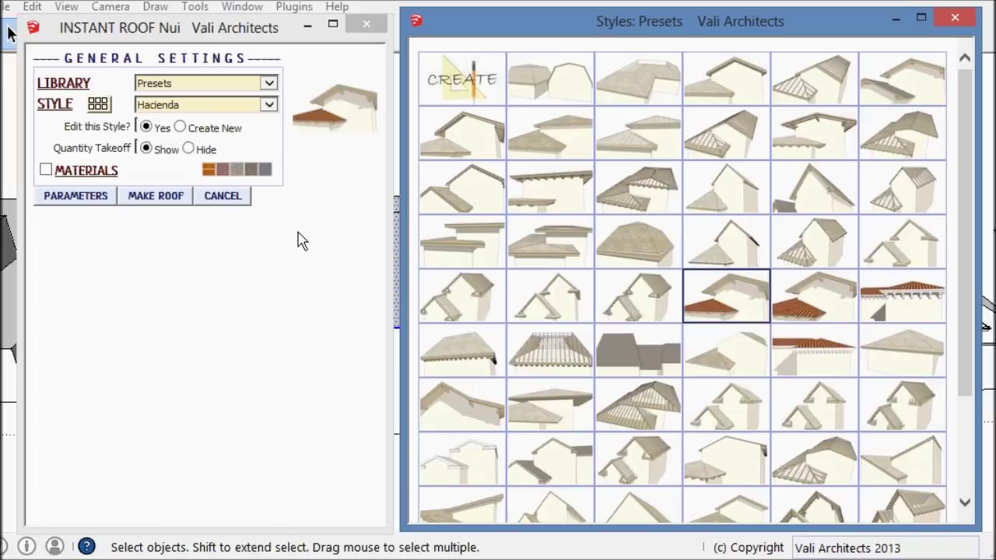
Step: Turn on materials and assign InstantFence1 to the eaves and to the hips and rafters
click(46, 169)
click(233, 217)
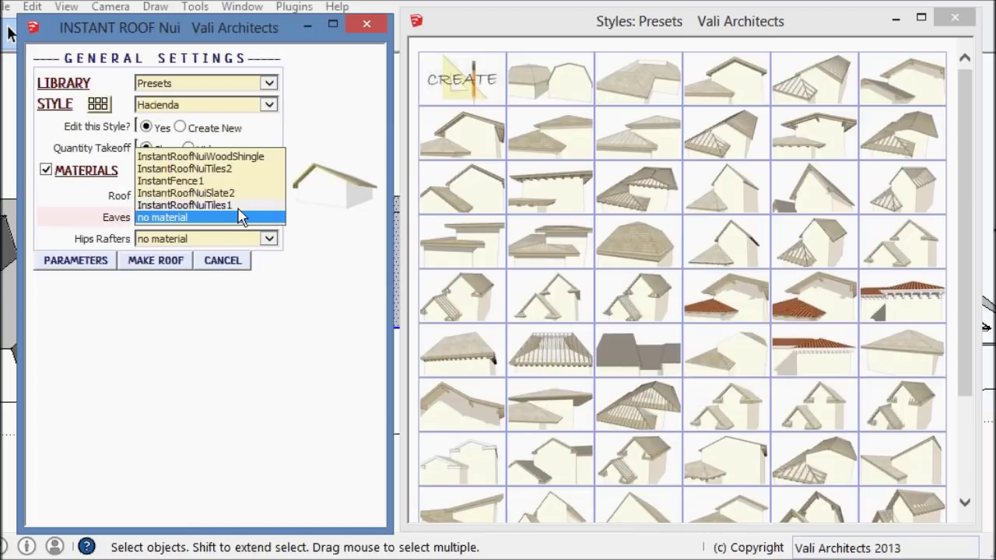
click(225, 199)
click(270, 262)
click(200, 226)
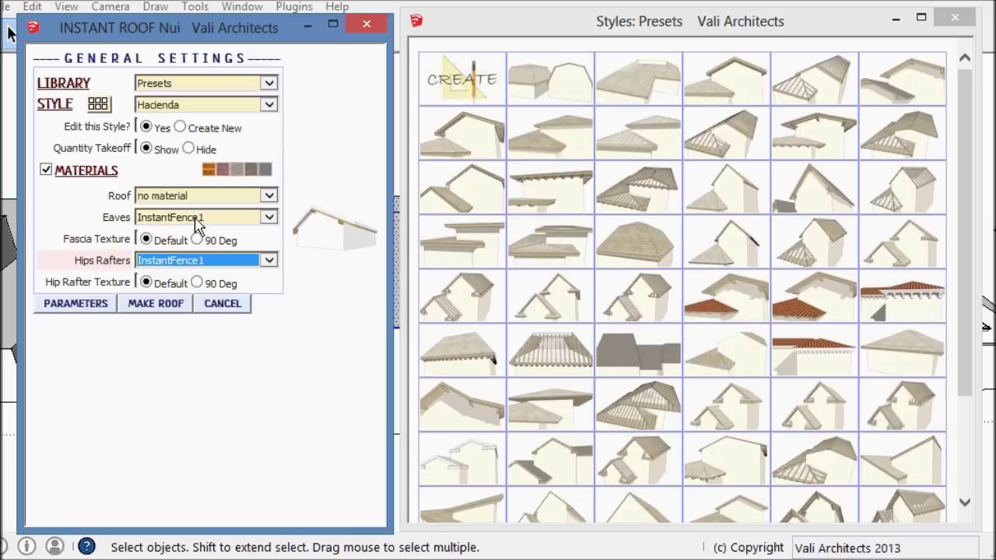
Step: Set the roof slope to 7:12 in the style parameters
click(89, 303)
scroll(303, 256, down, 3)
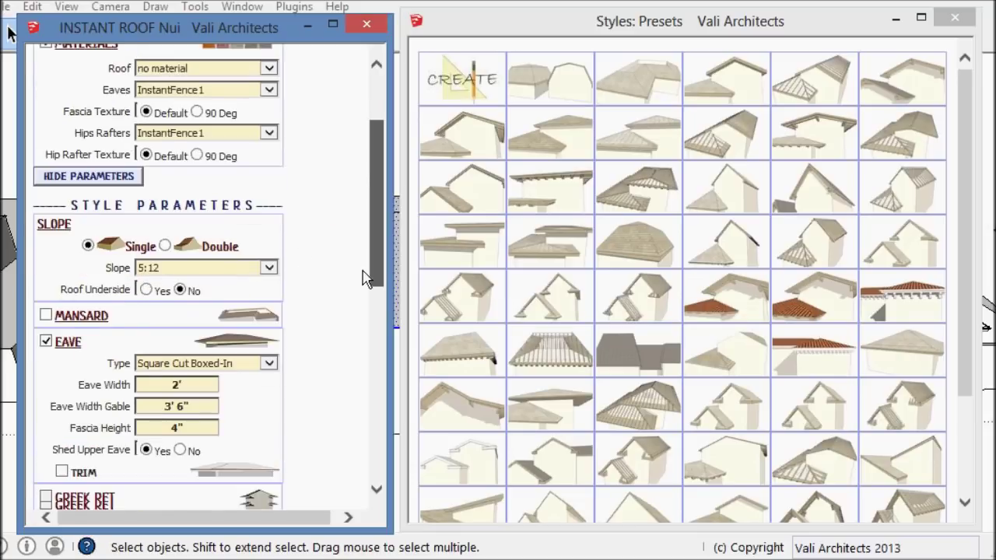
click(269, 116)
click(157, 173)
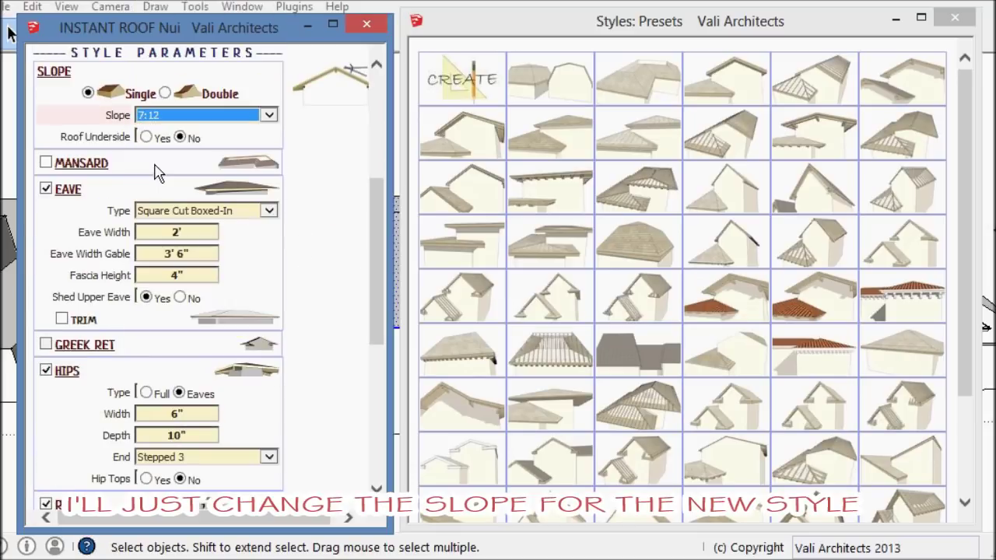
Step: Store the modified settings as a new style named Hacienda-new and generate the roof
scroll(156, 173, up, 1)
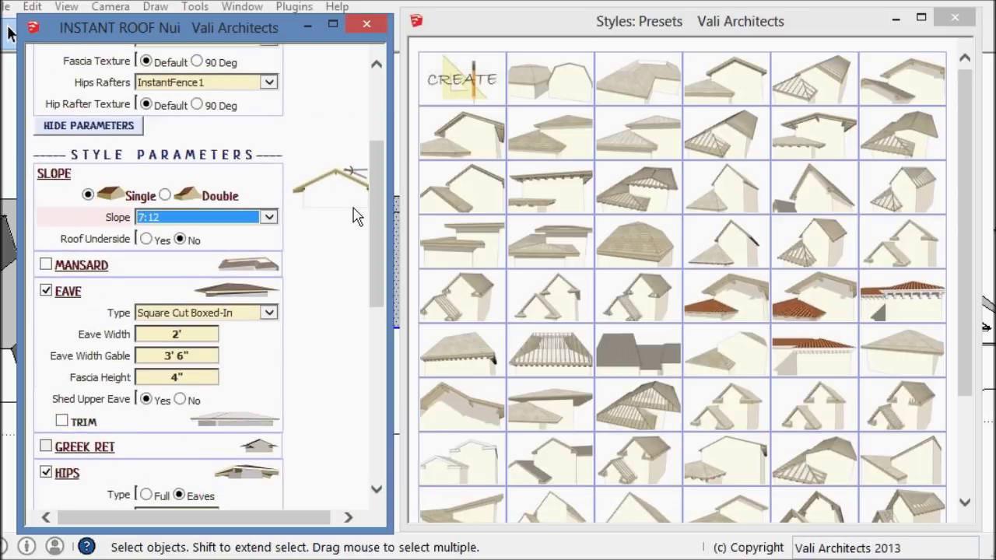
scroll(377, 179, up, 1)
scroll(252, 199, up, 1)
click(92, 284)
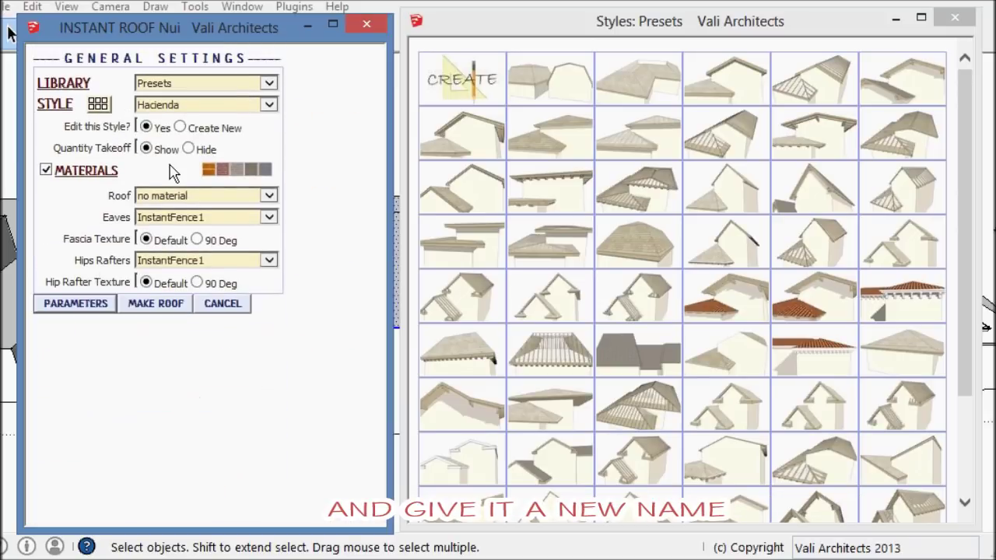
click(180, 127)
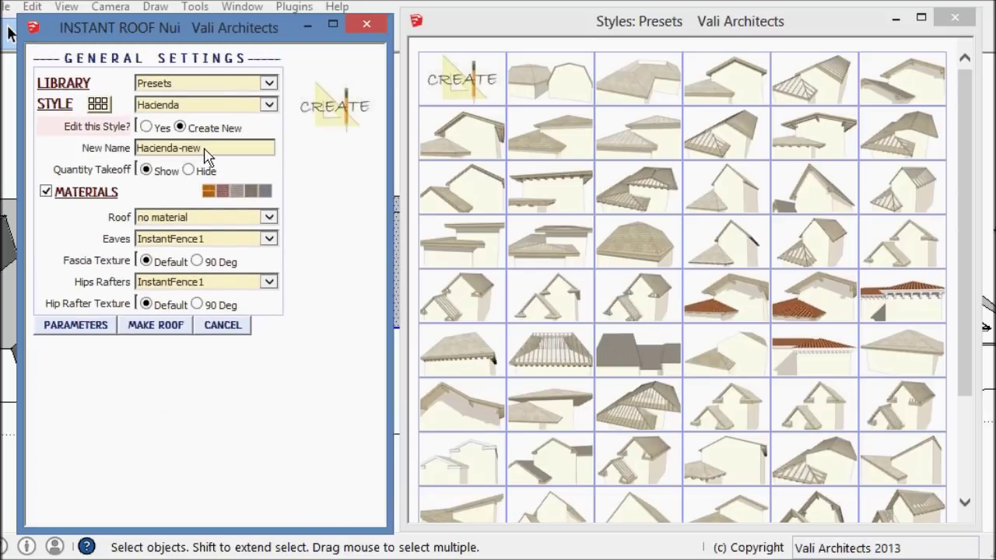
click(150, 325)
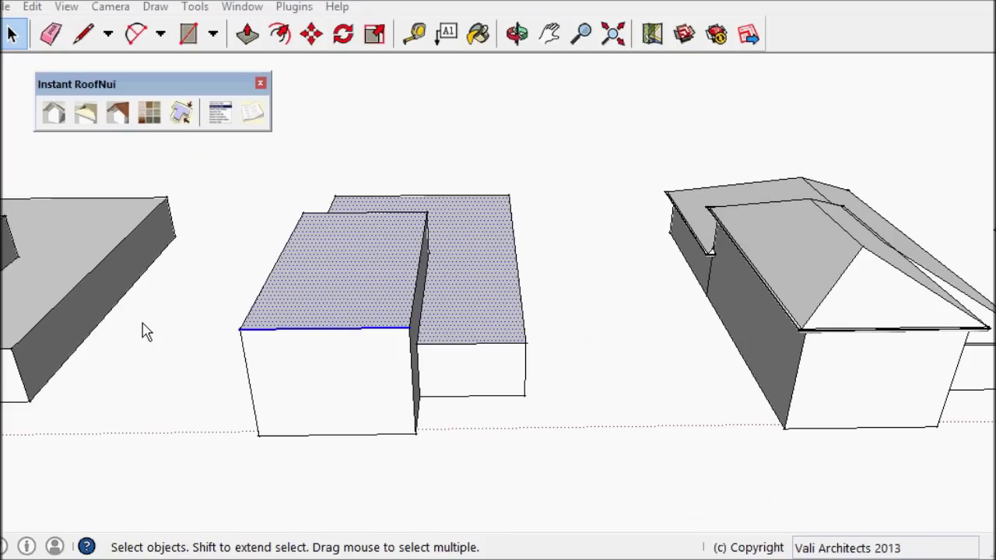
Step: Delete the horizontal edge separating the front gable from the wall below it
scroll(423, 356, up, 5)
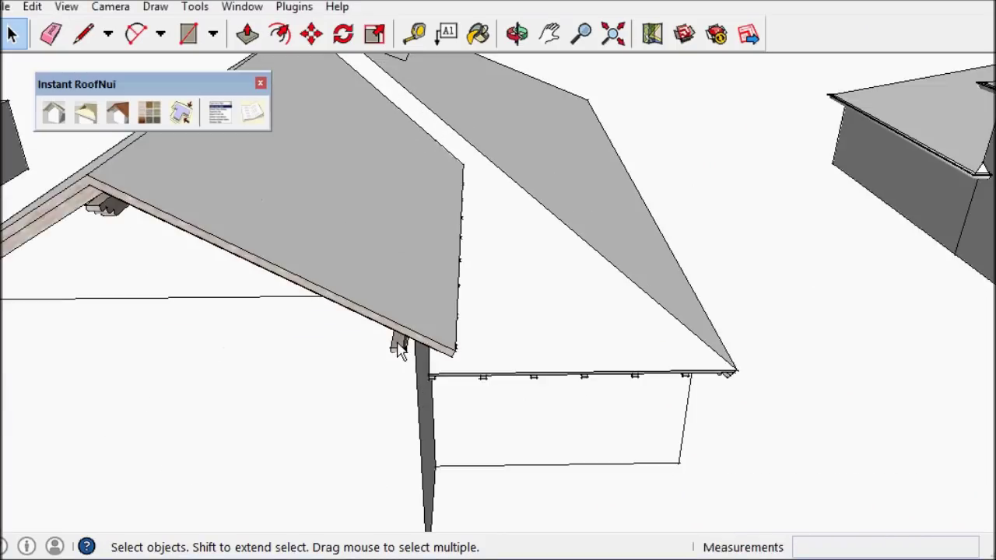
right_click(364, 325)
click(412, 429)
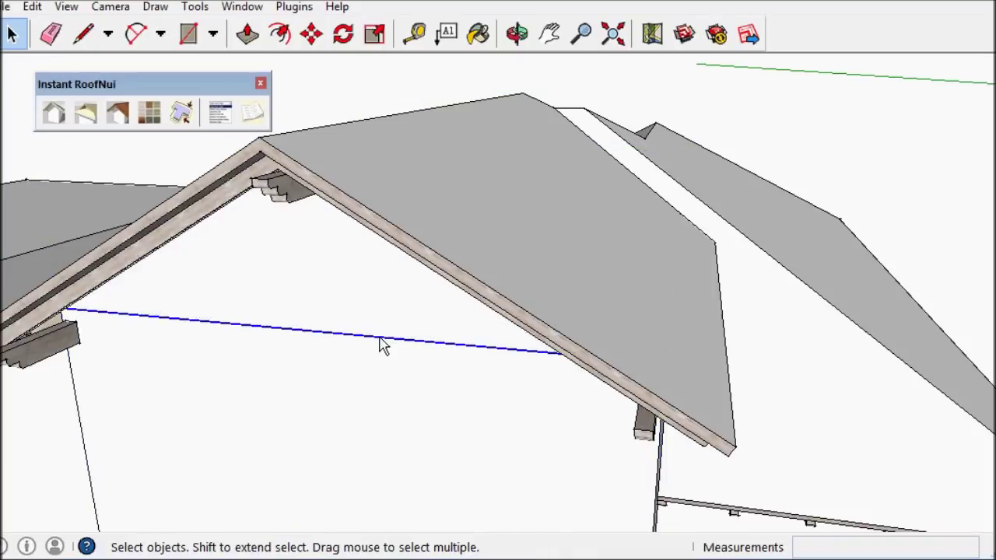
key(Delete)
Step: Frame the gable and lower roof in a good view and save Hacienda-new as a user style for the image menu
mouse_move(441, 352)
middle_down()
mouse_move(474, 244)
mouse_move(418, 240)
mouse_move(451, 240)
middle_up()
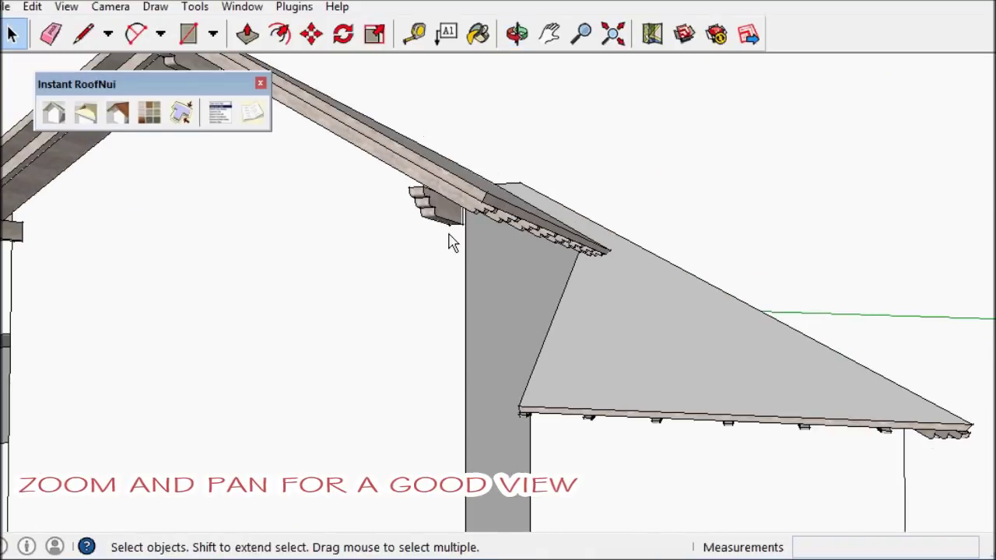
drag(206, 89, 197, 86)
middle_drag(465, 277, 500, 299)
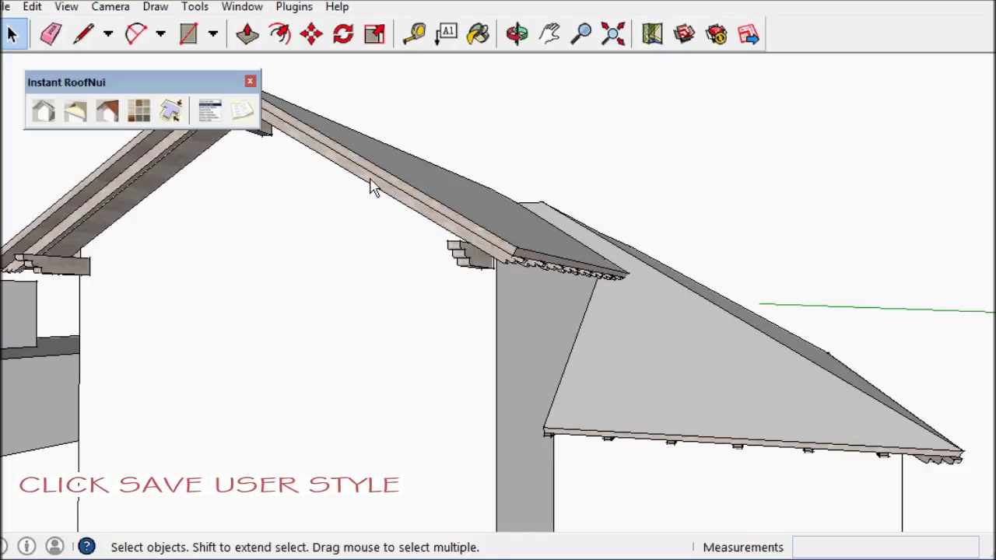
click(211, 113)
click(342, 294)
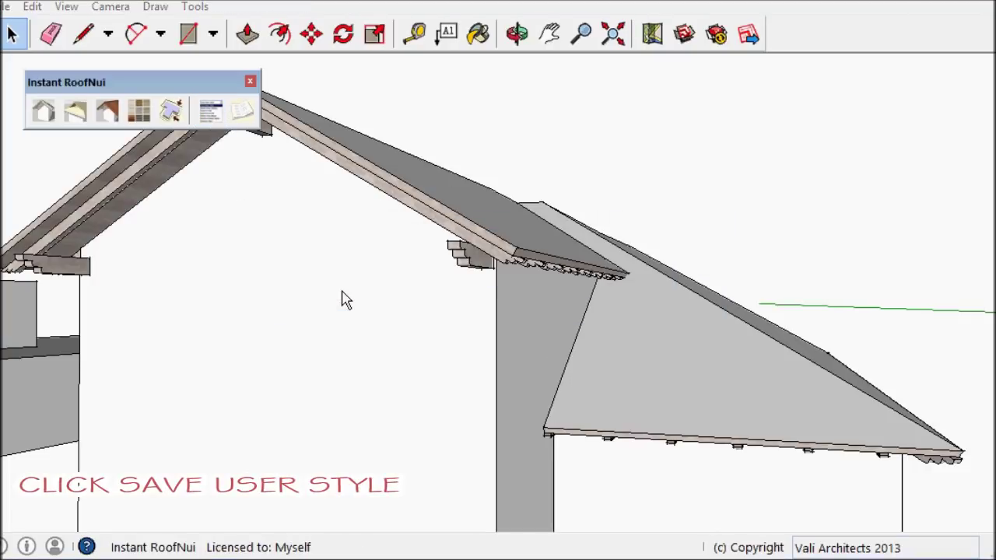
click(437, 351)
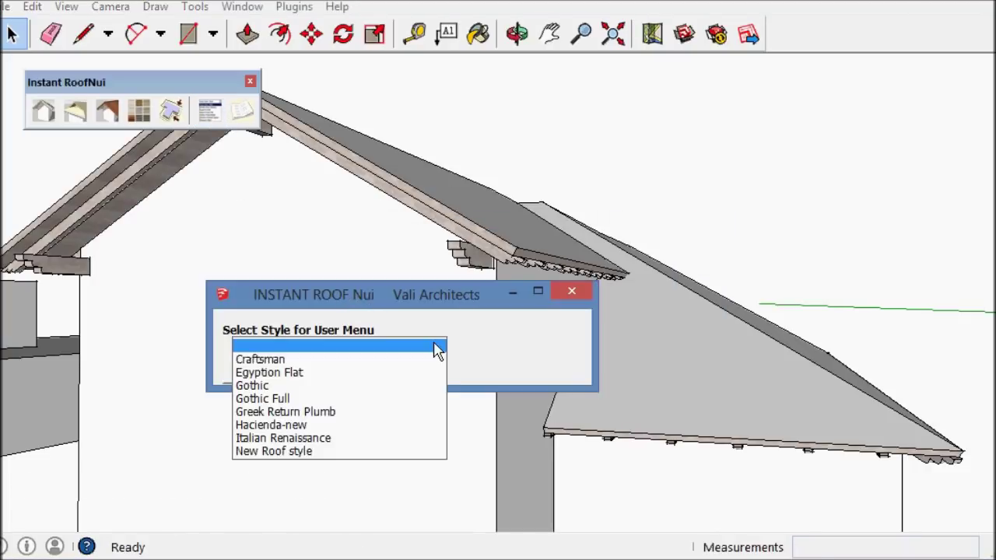
click(331, 424)
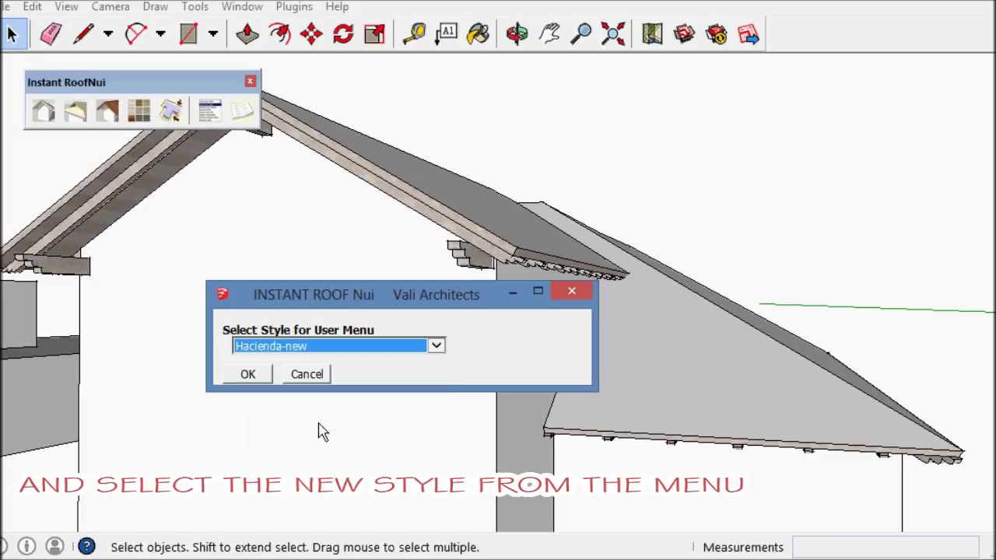
click(255, 375)
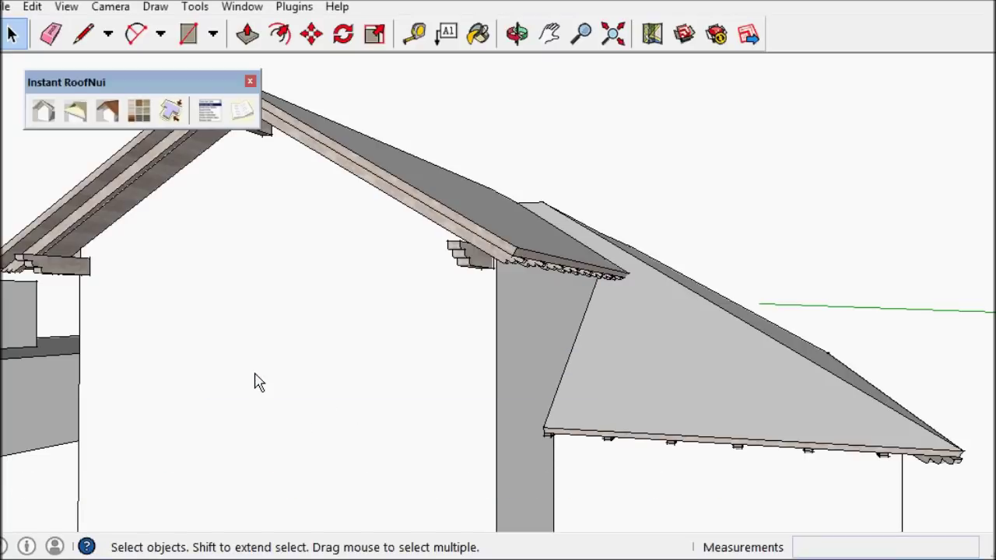
Step: Select both top faces of the next plain building together with the two end edges of its taller block
scroll(607, 324, down, 5)
middle_drag(558, 297, 296, 371)
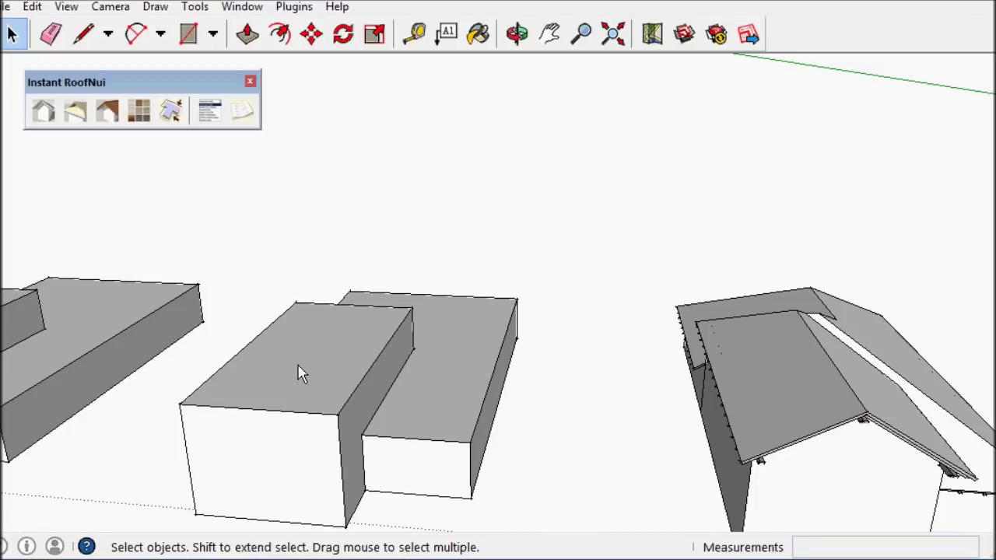
click(296, 371)
shift+click(286, 410)
shift+click(343, 307)
shift+click(440, 351)
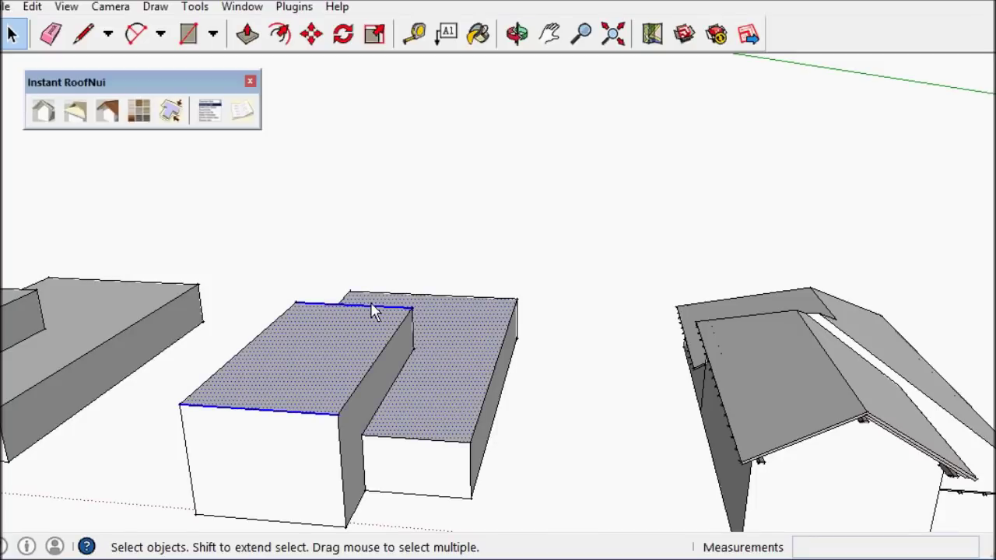
Step: Generate a roof on the selection from the User Defined library with the Hacienda-new style, checking its saved image first
click(44, 110)
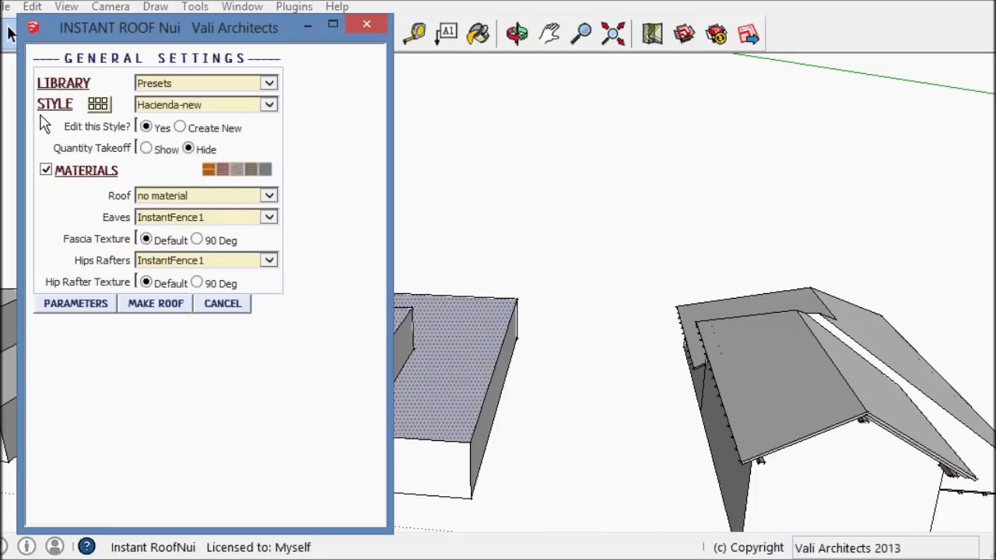
click(179, 83)
click(155, 92)
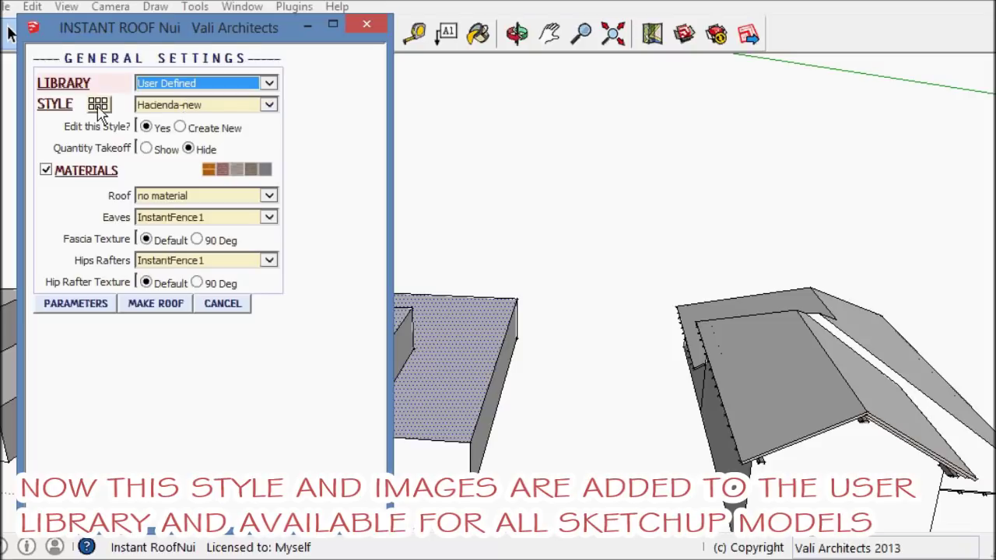
click(98, 106)
mouse_move(539, 99)
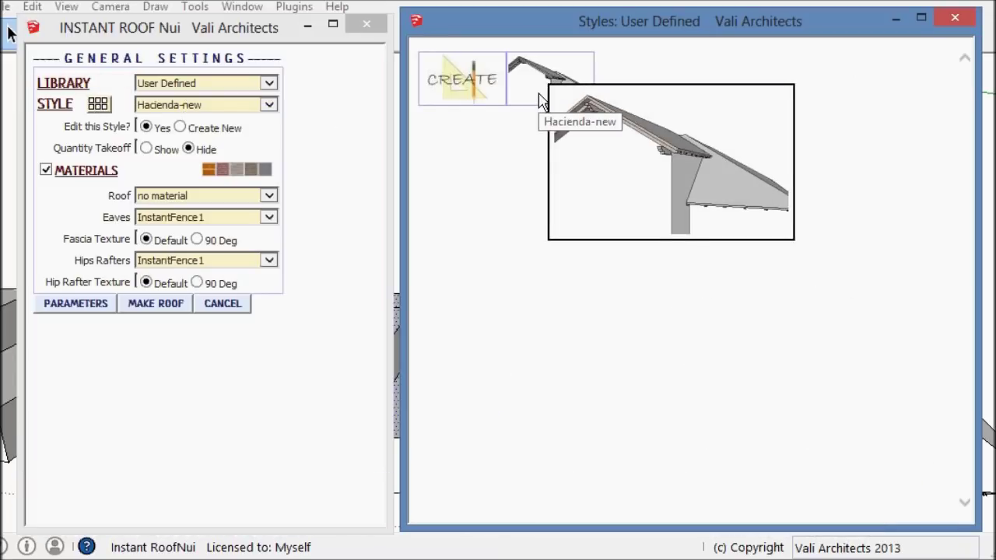
click(155, 303)
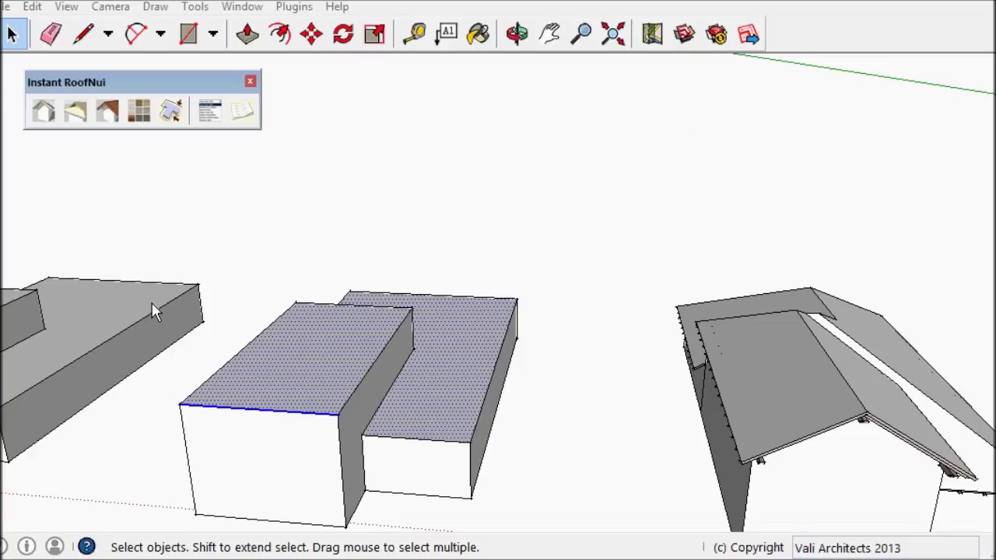